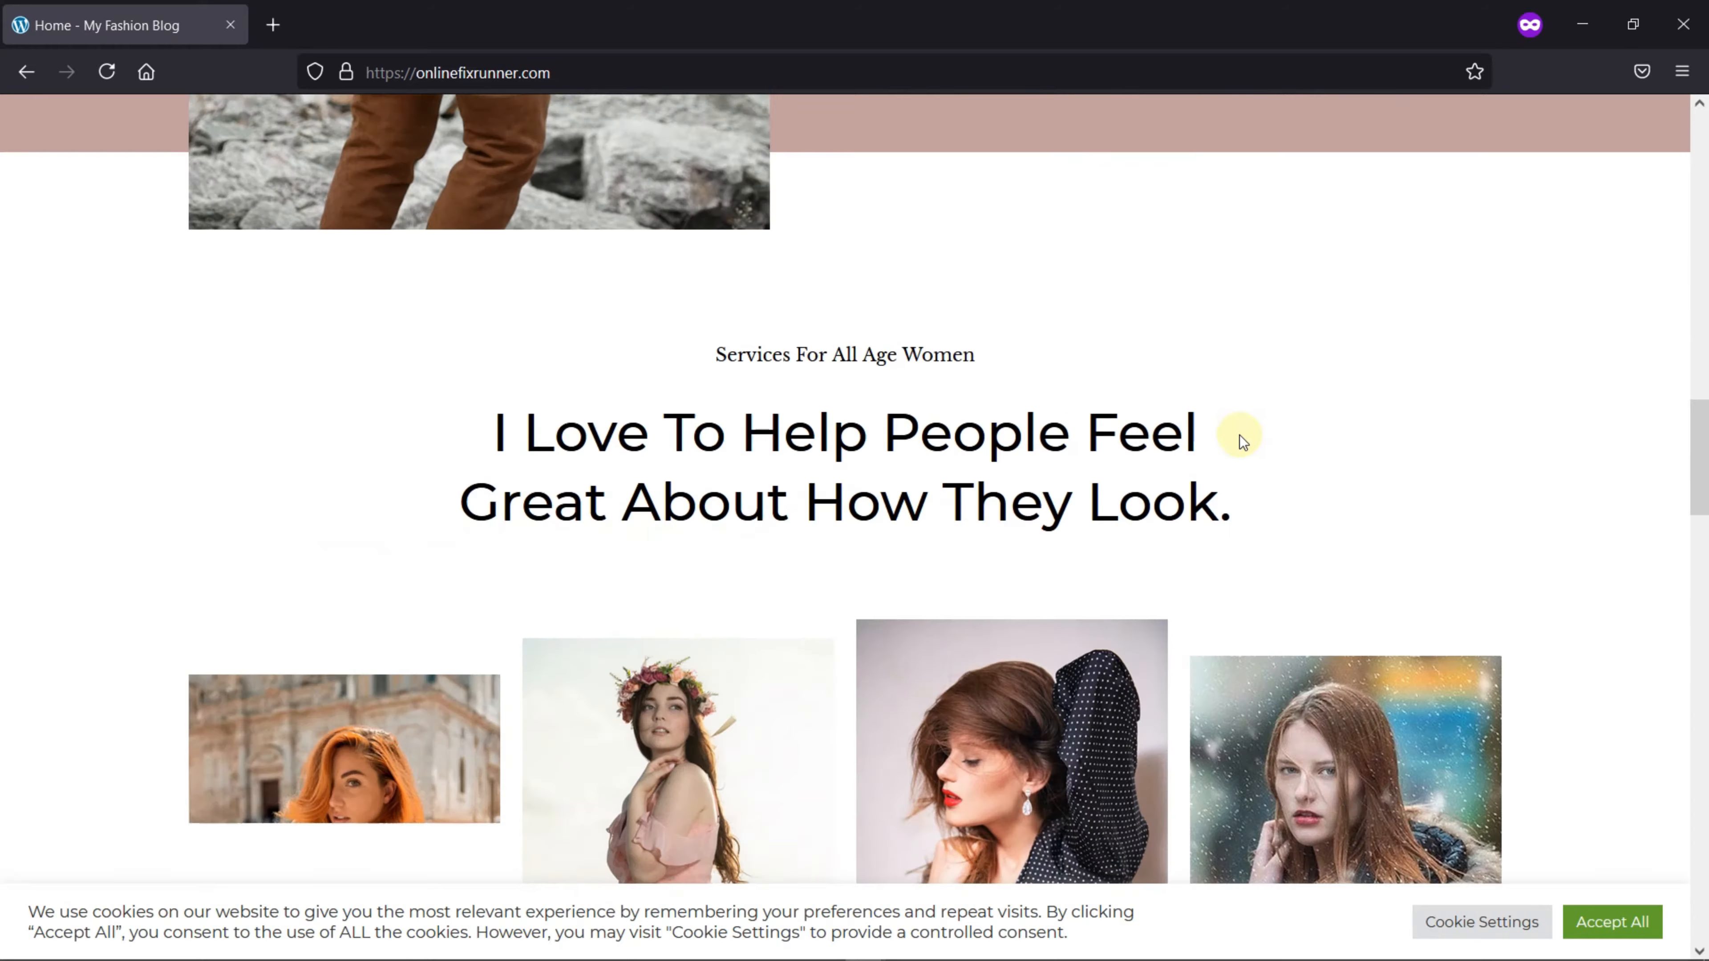
pyautogui.scroll(-3, 1240, 436)
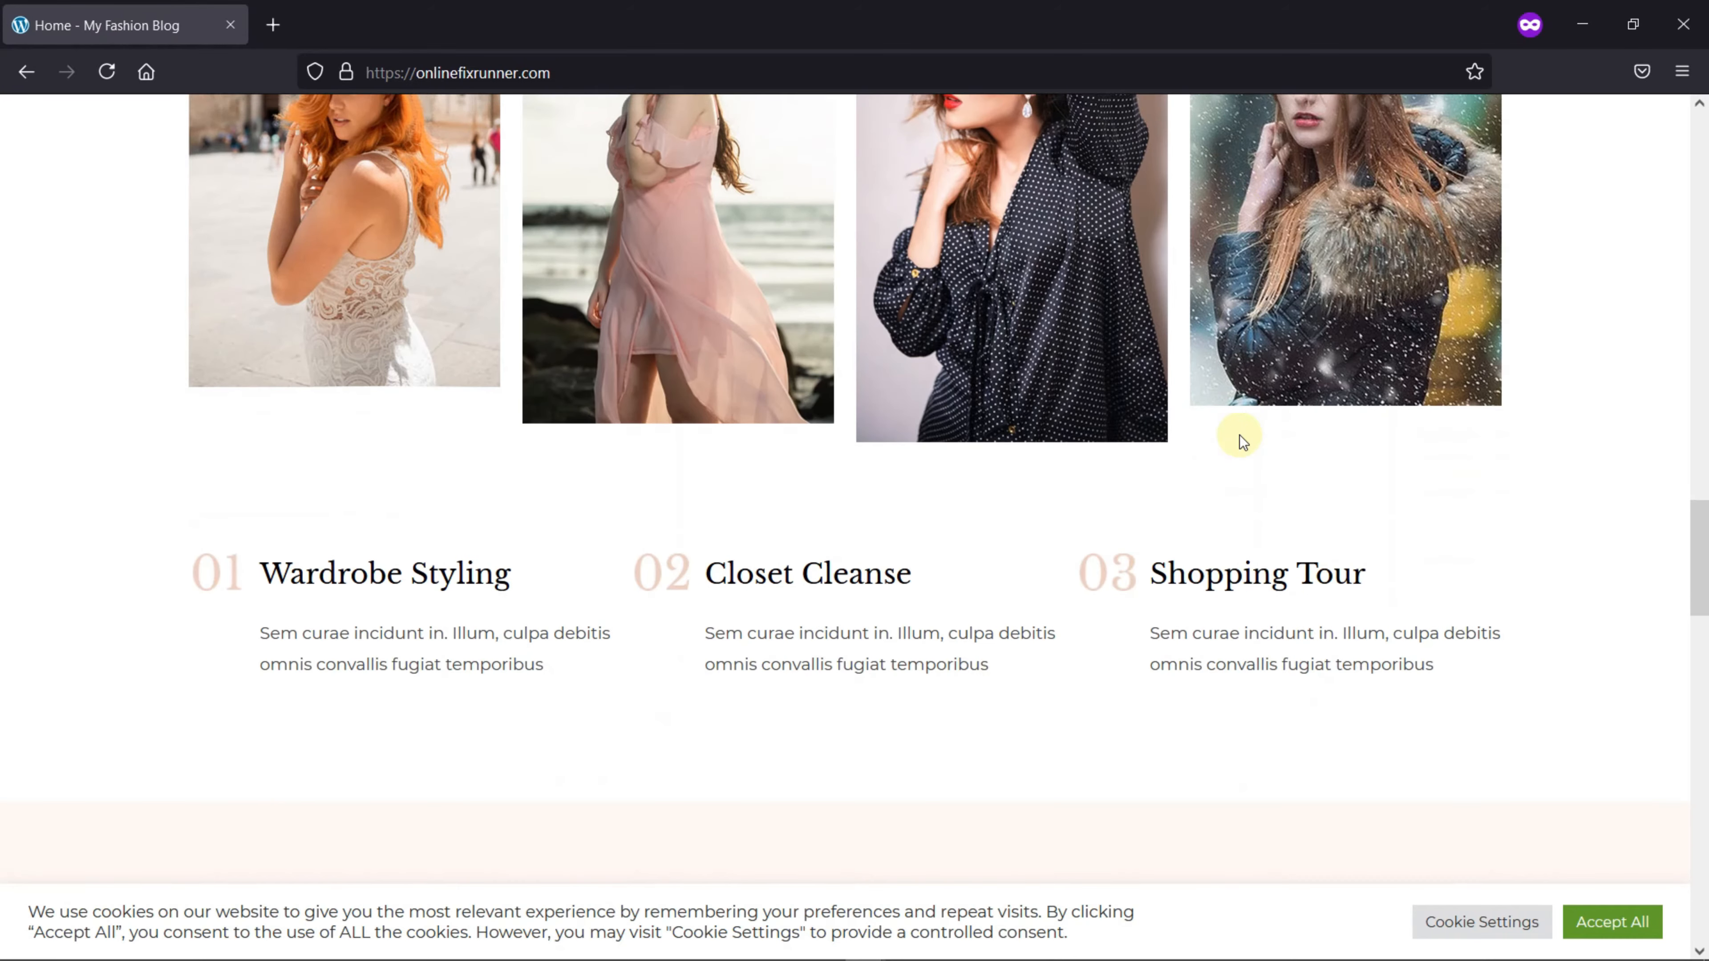
# Step: Scroll the My Fashion Blog home page, then open and scroll through the Blog page
pyautogui.scroll(14, 1239, 436)
pyautogui.scroll(15, 1240, 435)
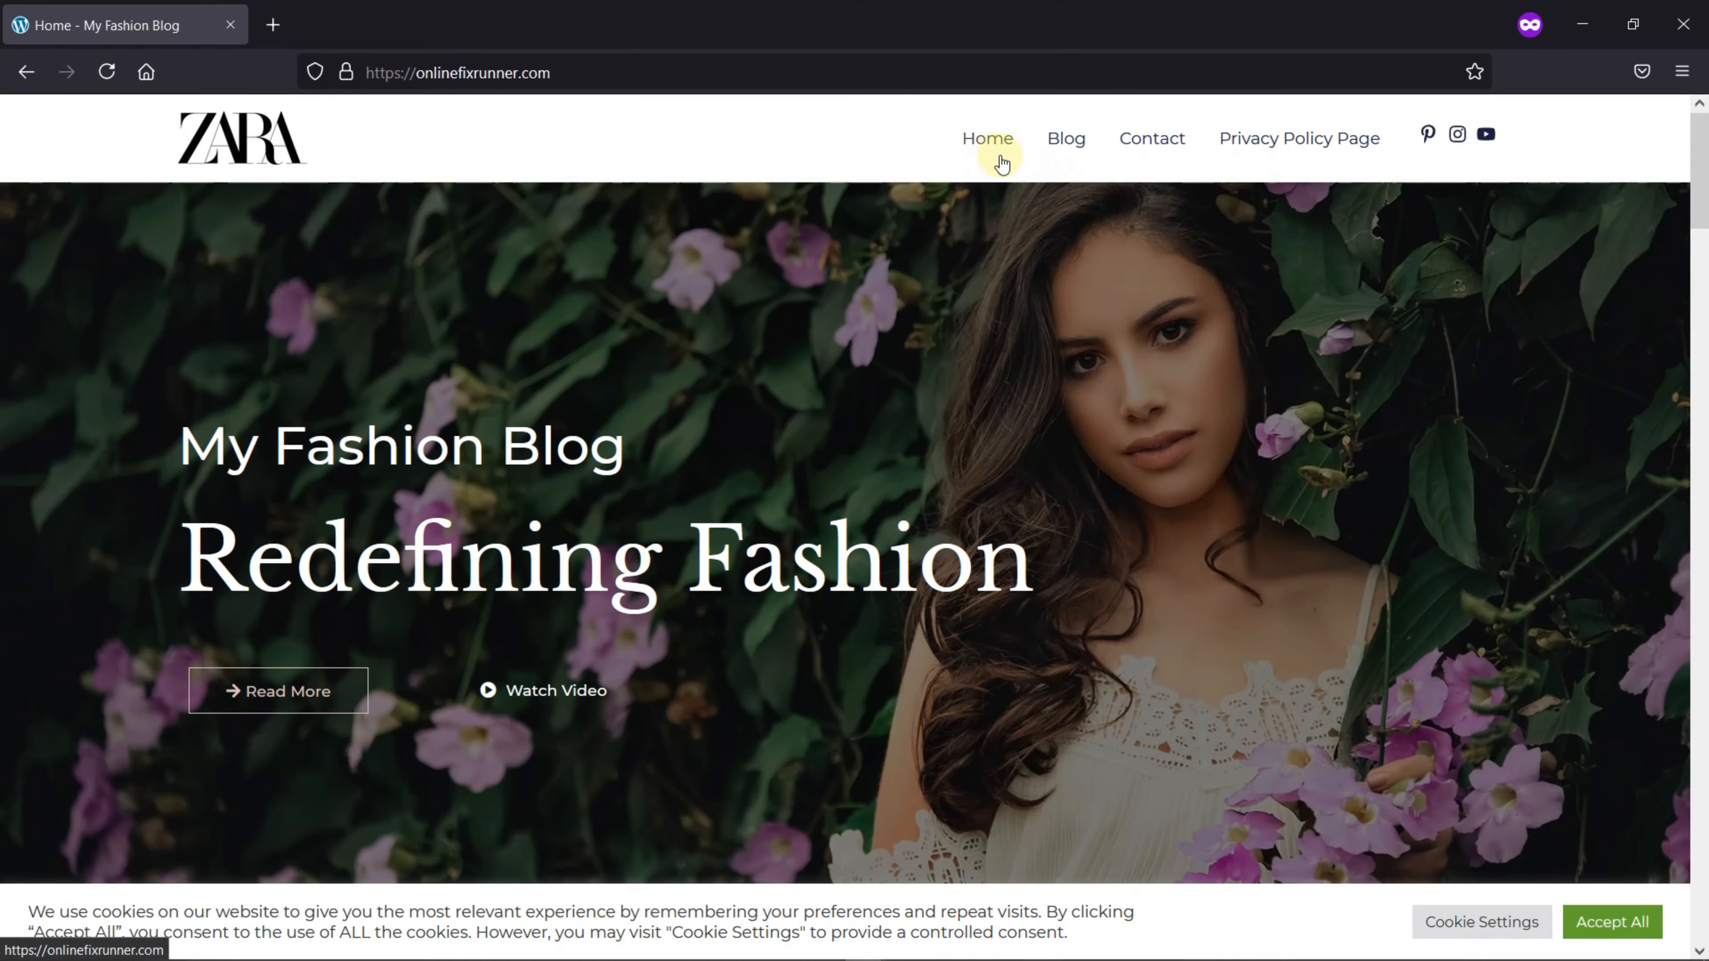
pyautogui.click(1062, 158)
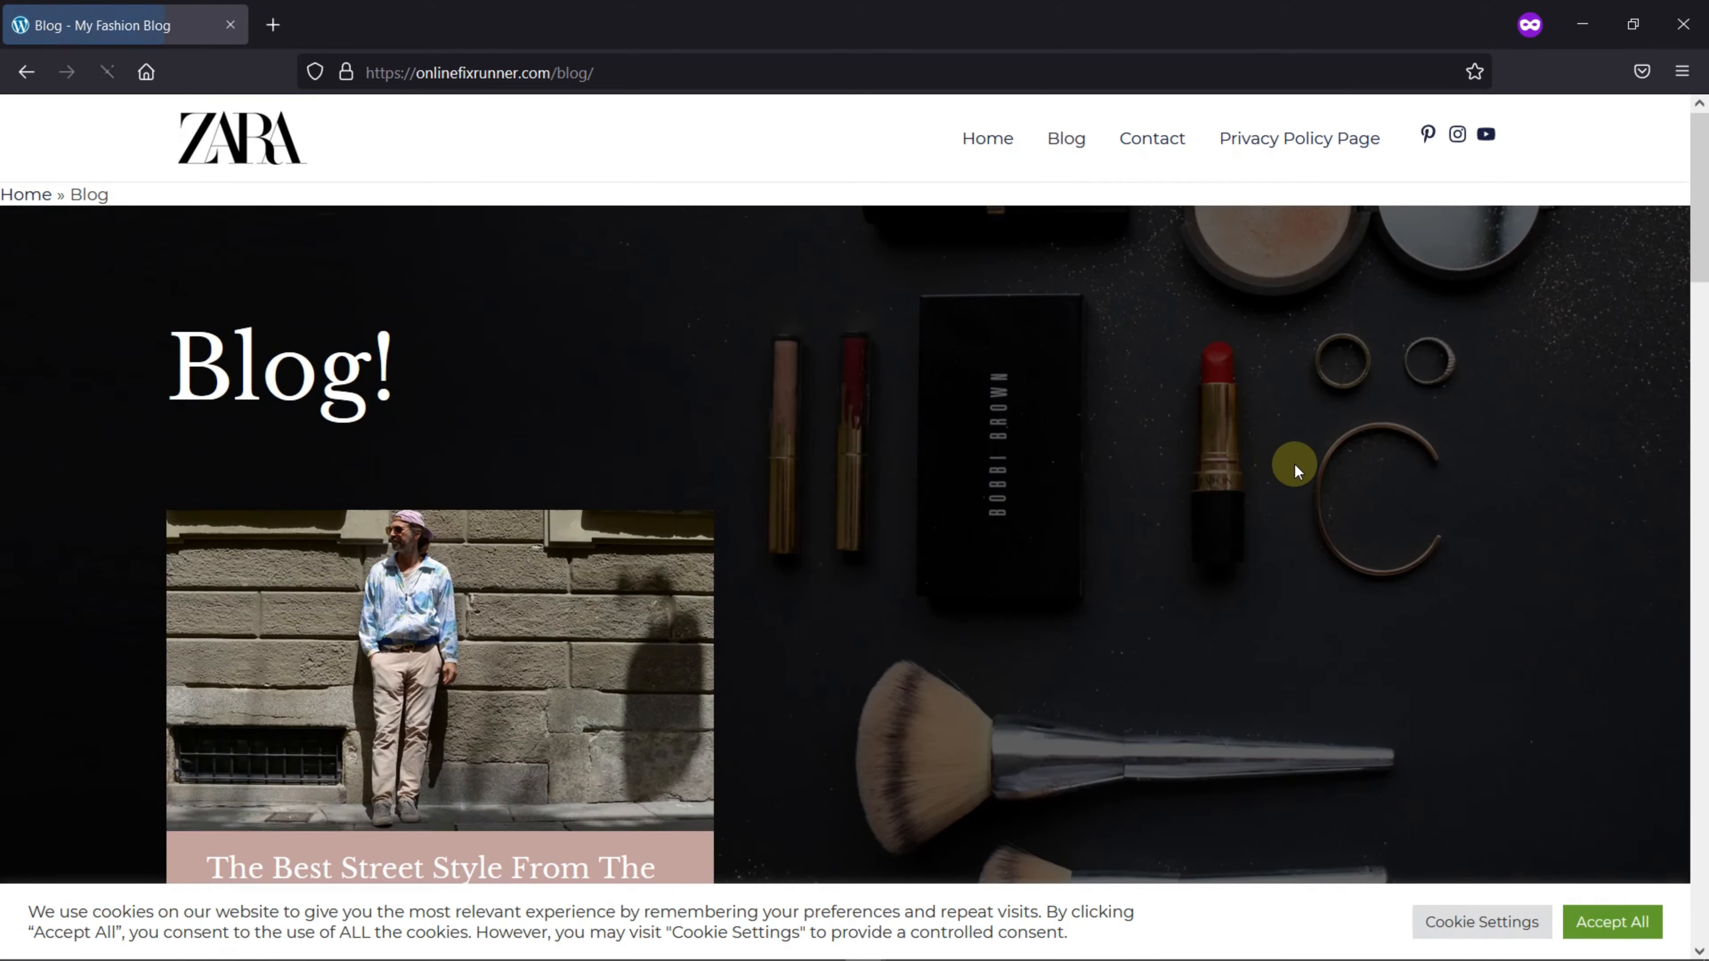
pyautogui.scroll(-10, 1304, 458)
pyautogui.scroll(-12, 1307, 460)
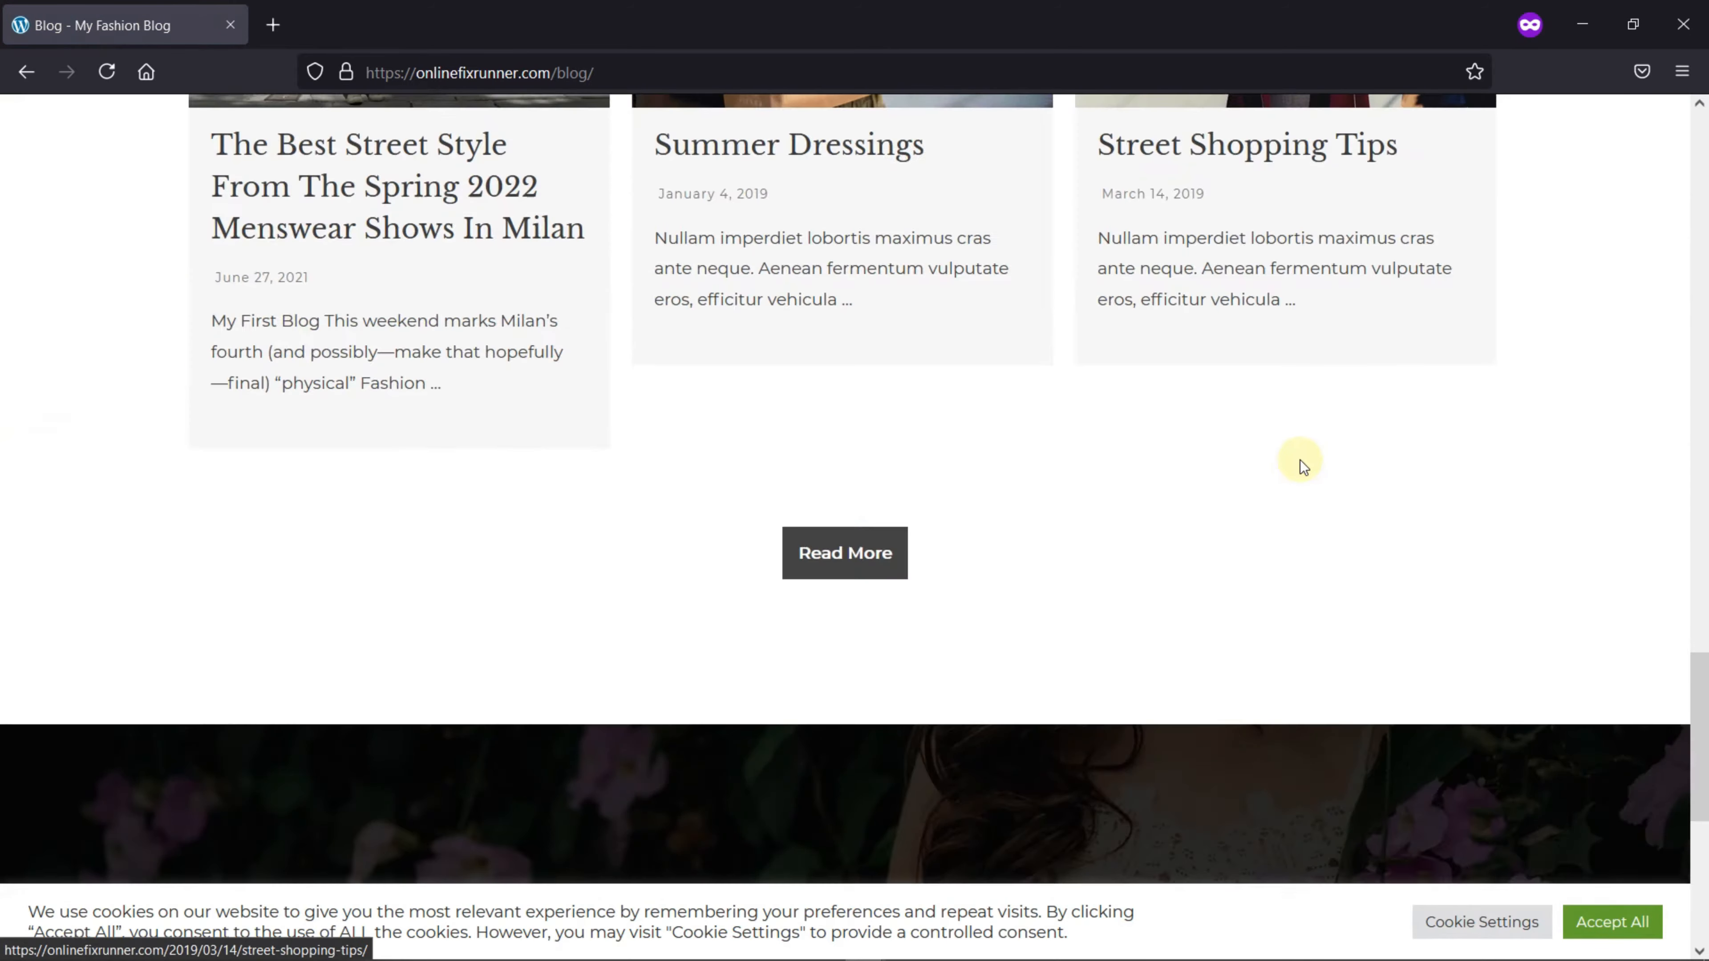
pyautogui.scroll(20, 1301, 461)
pyautogui.scroll(10, 1299, 459)
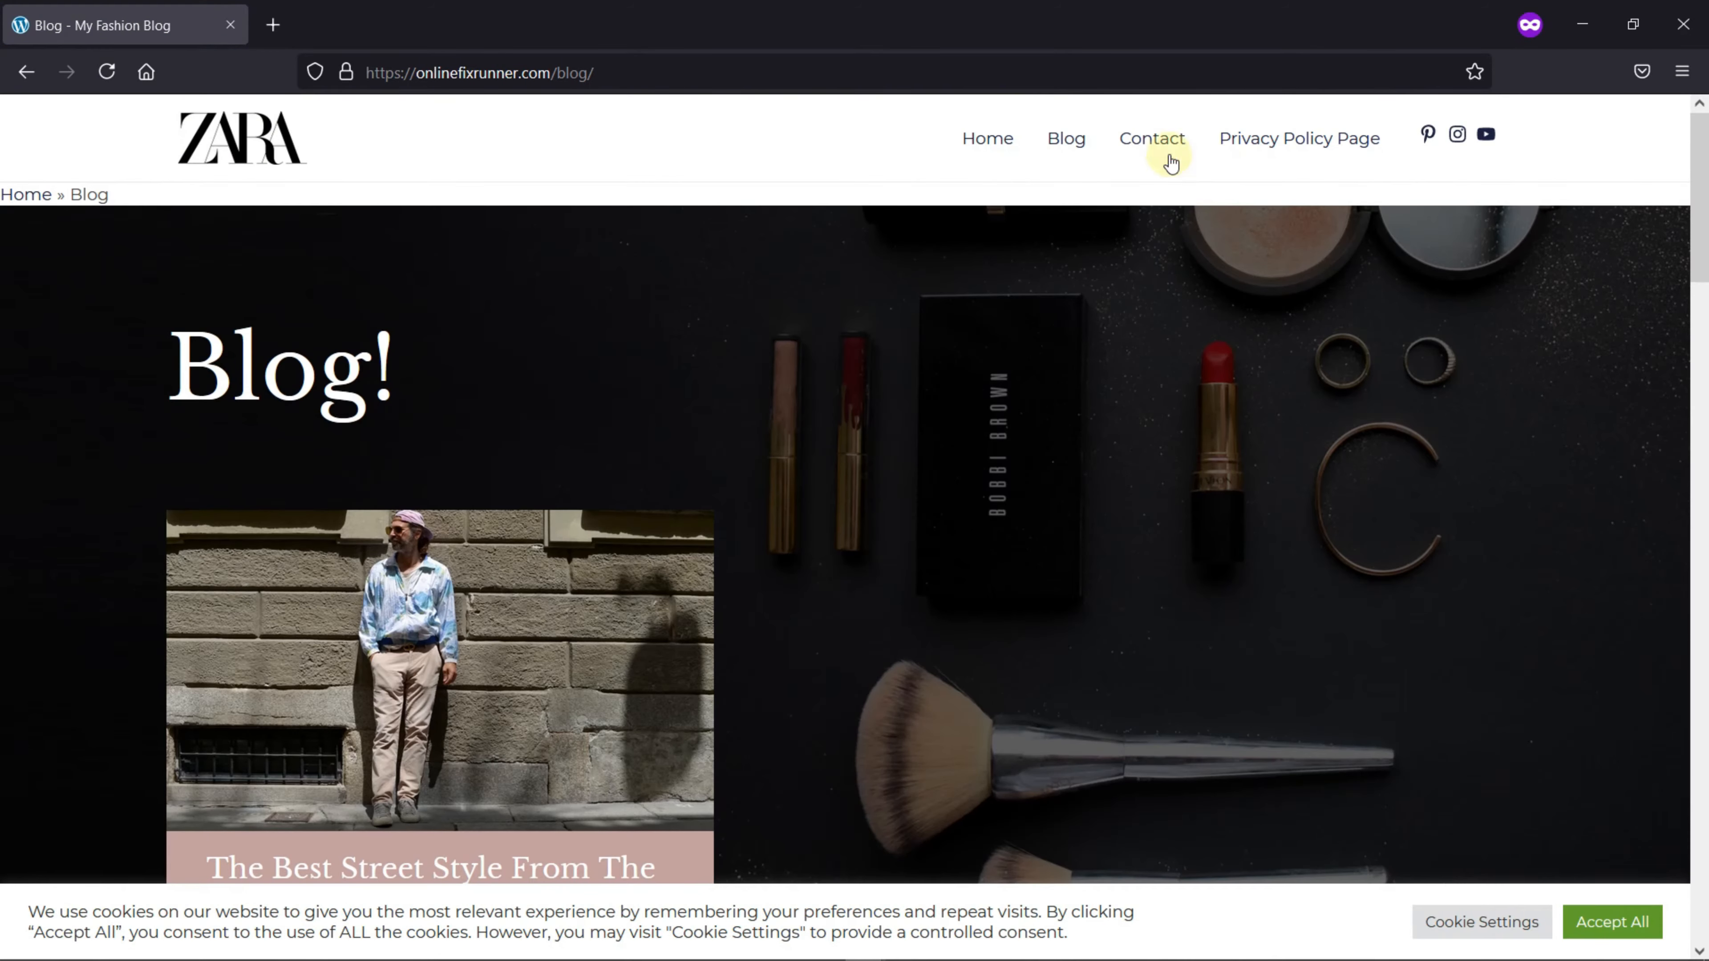
# Step: Open the Contact page and scroll through its content
pyautogui.click(1168, 147)
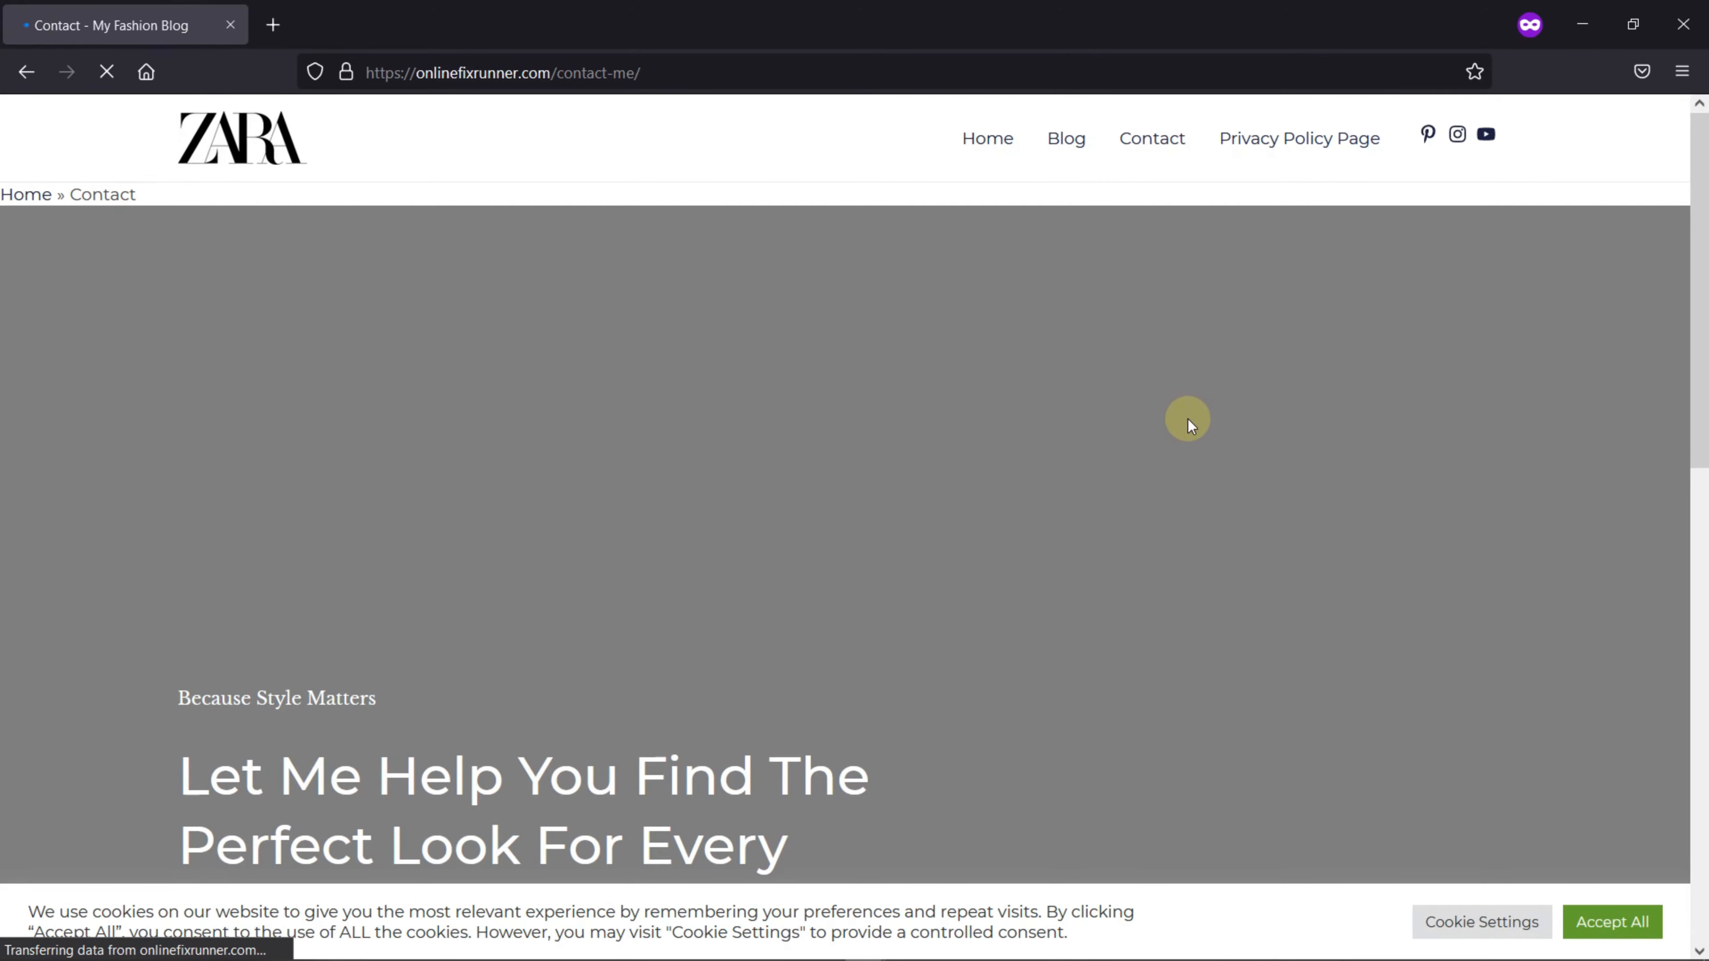
pyautogui.scroll(-10, 1189, 419)
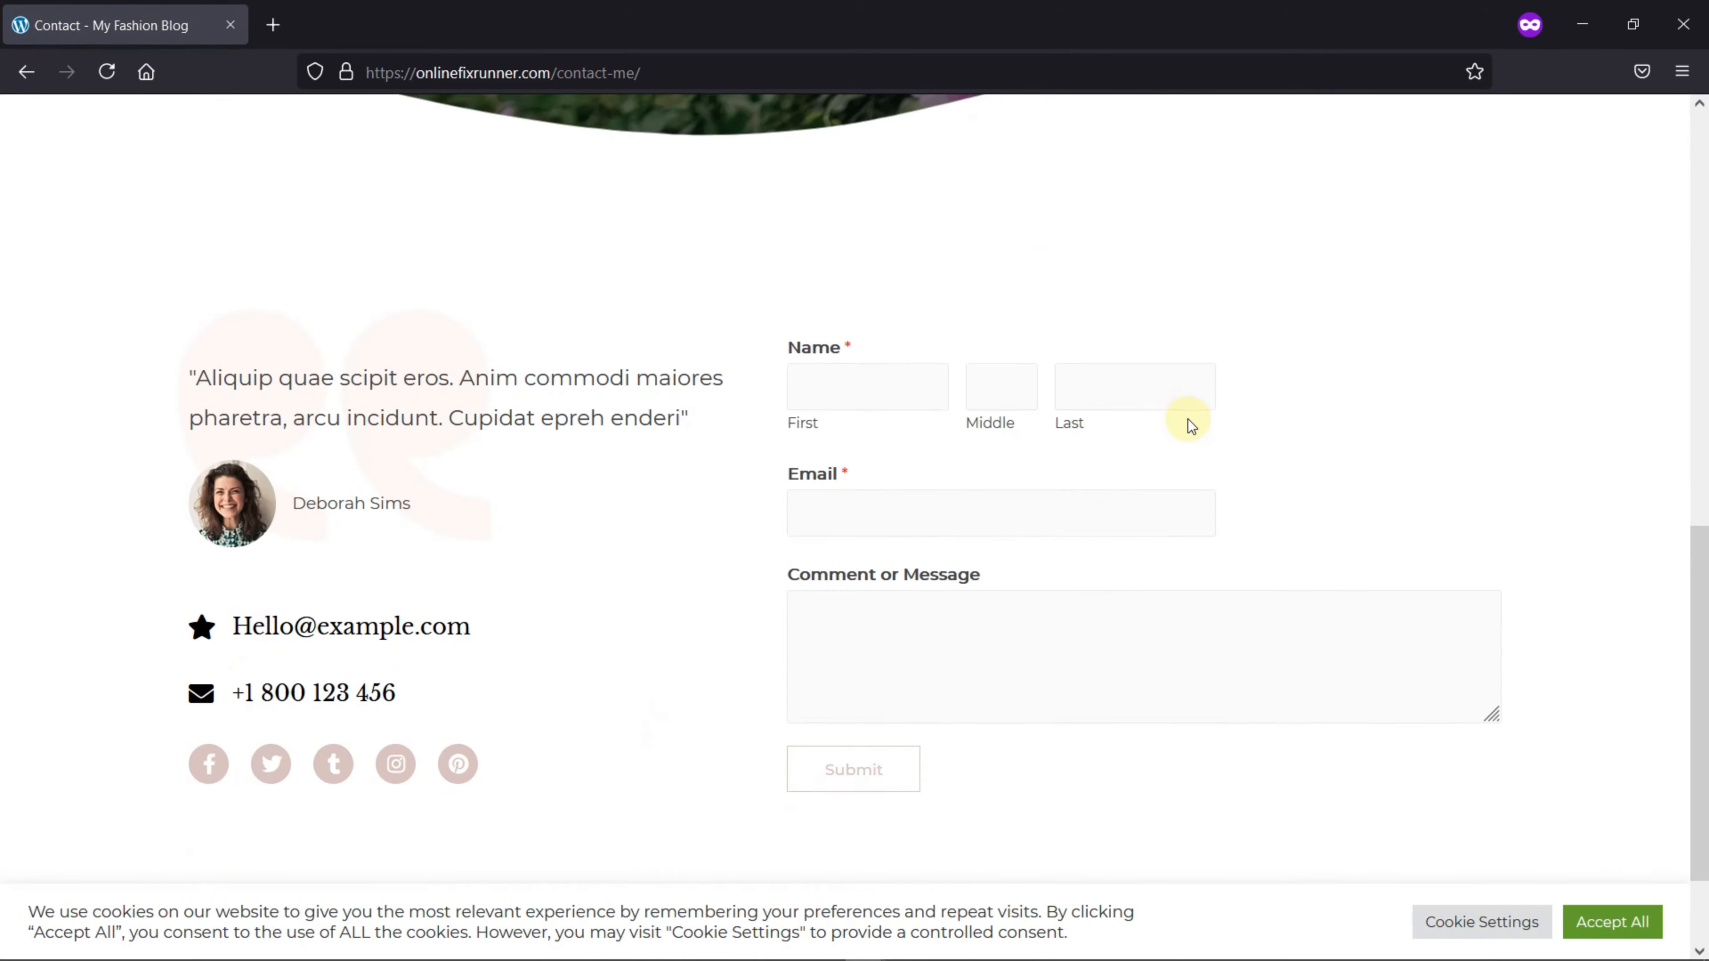
pyautogui.scroll(-2, 1189, 419)
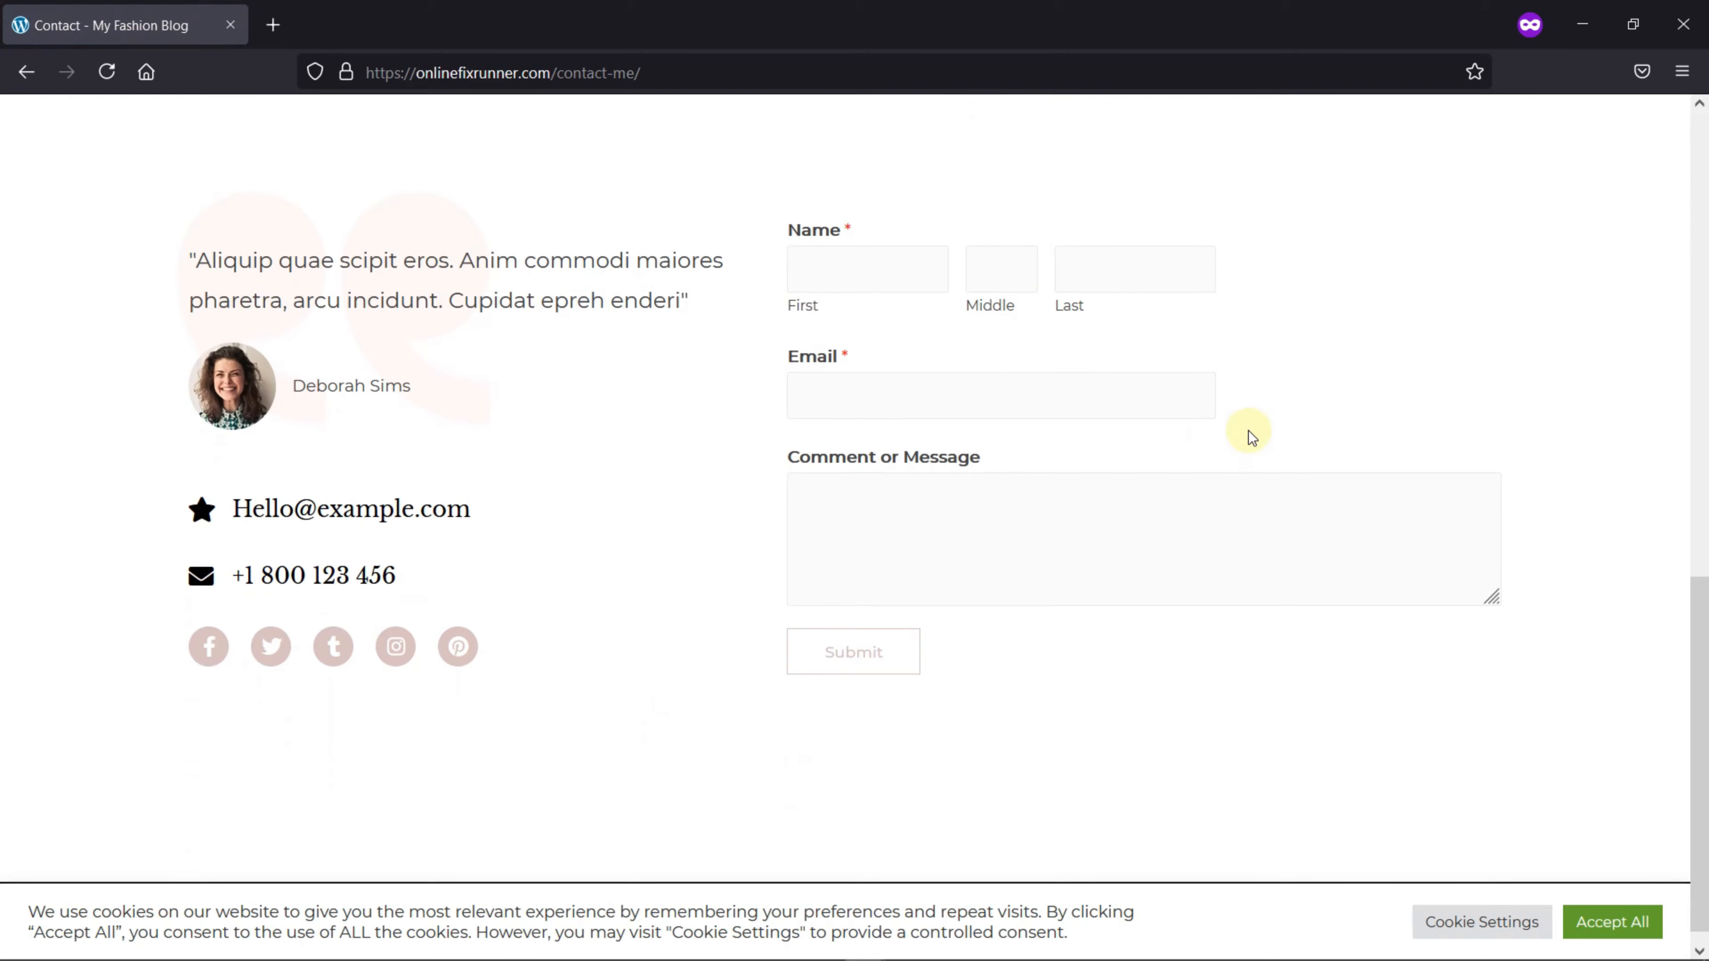
pyautogui.scroll(12, 1224, 441)
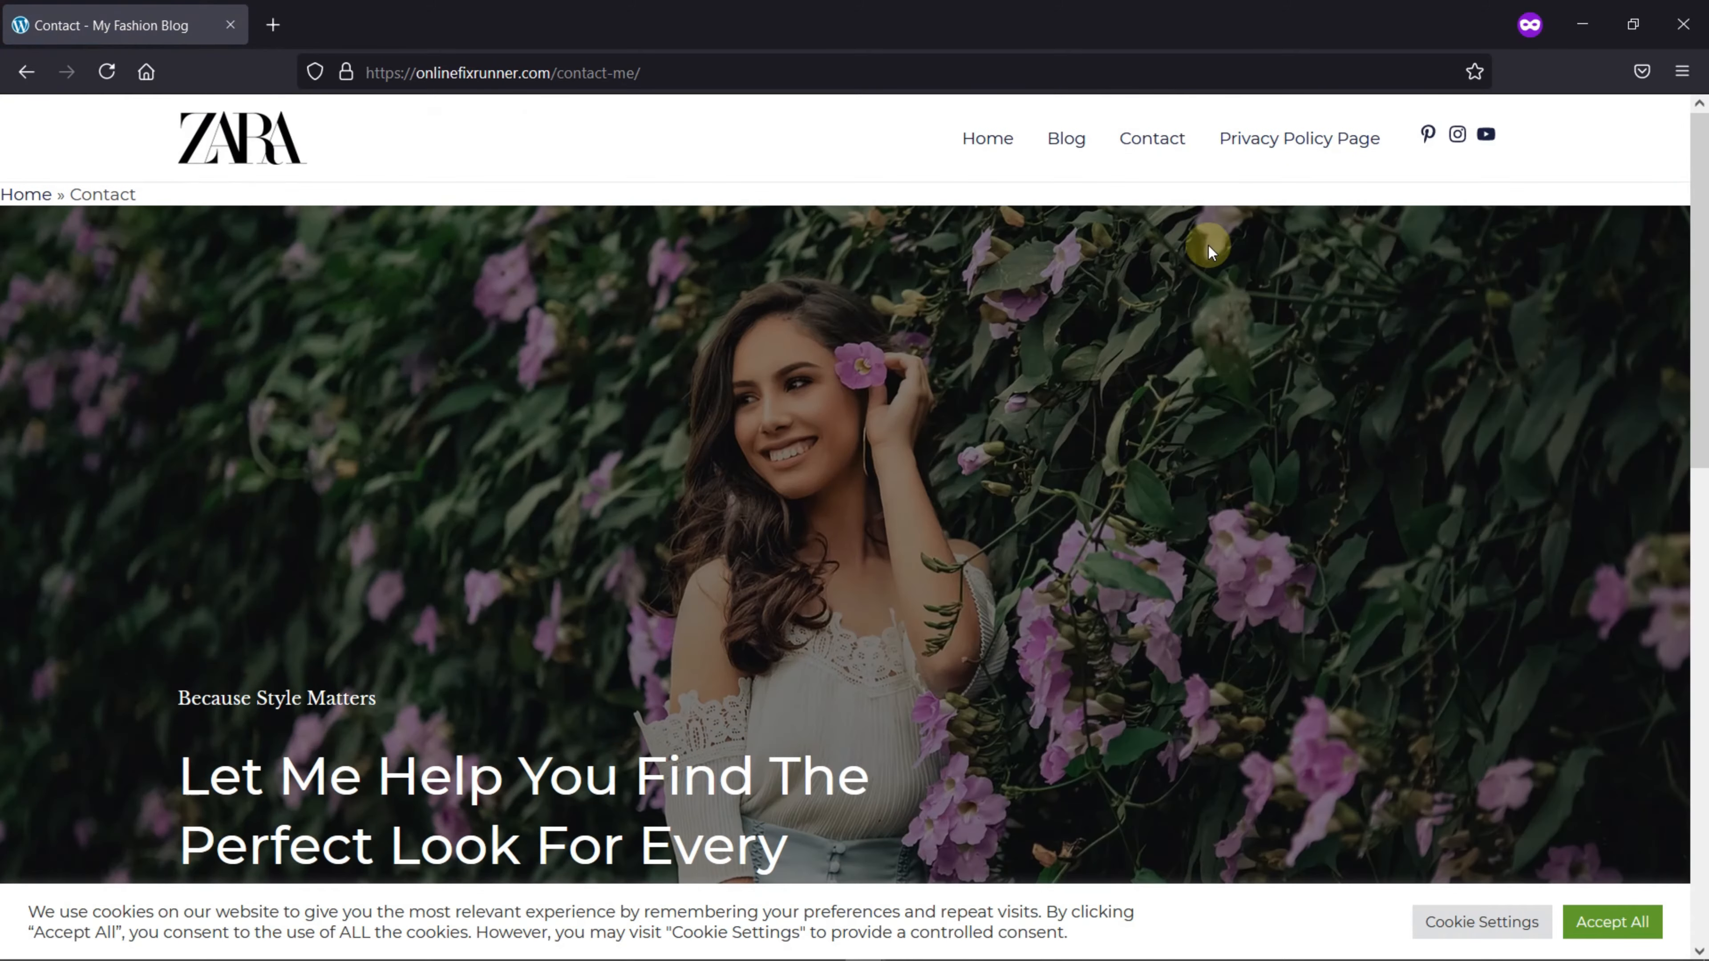
# Step: Scroll through the Privacy Policy Page, then return to Home
pyautogui.click(1284, 145)
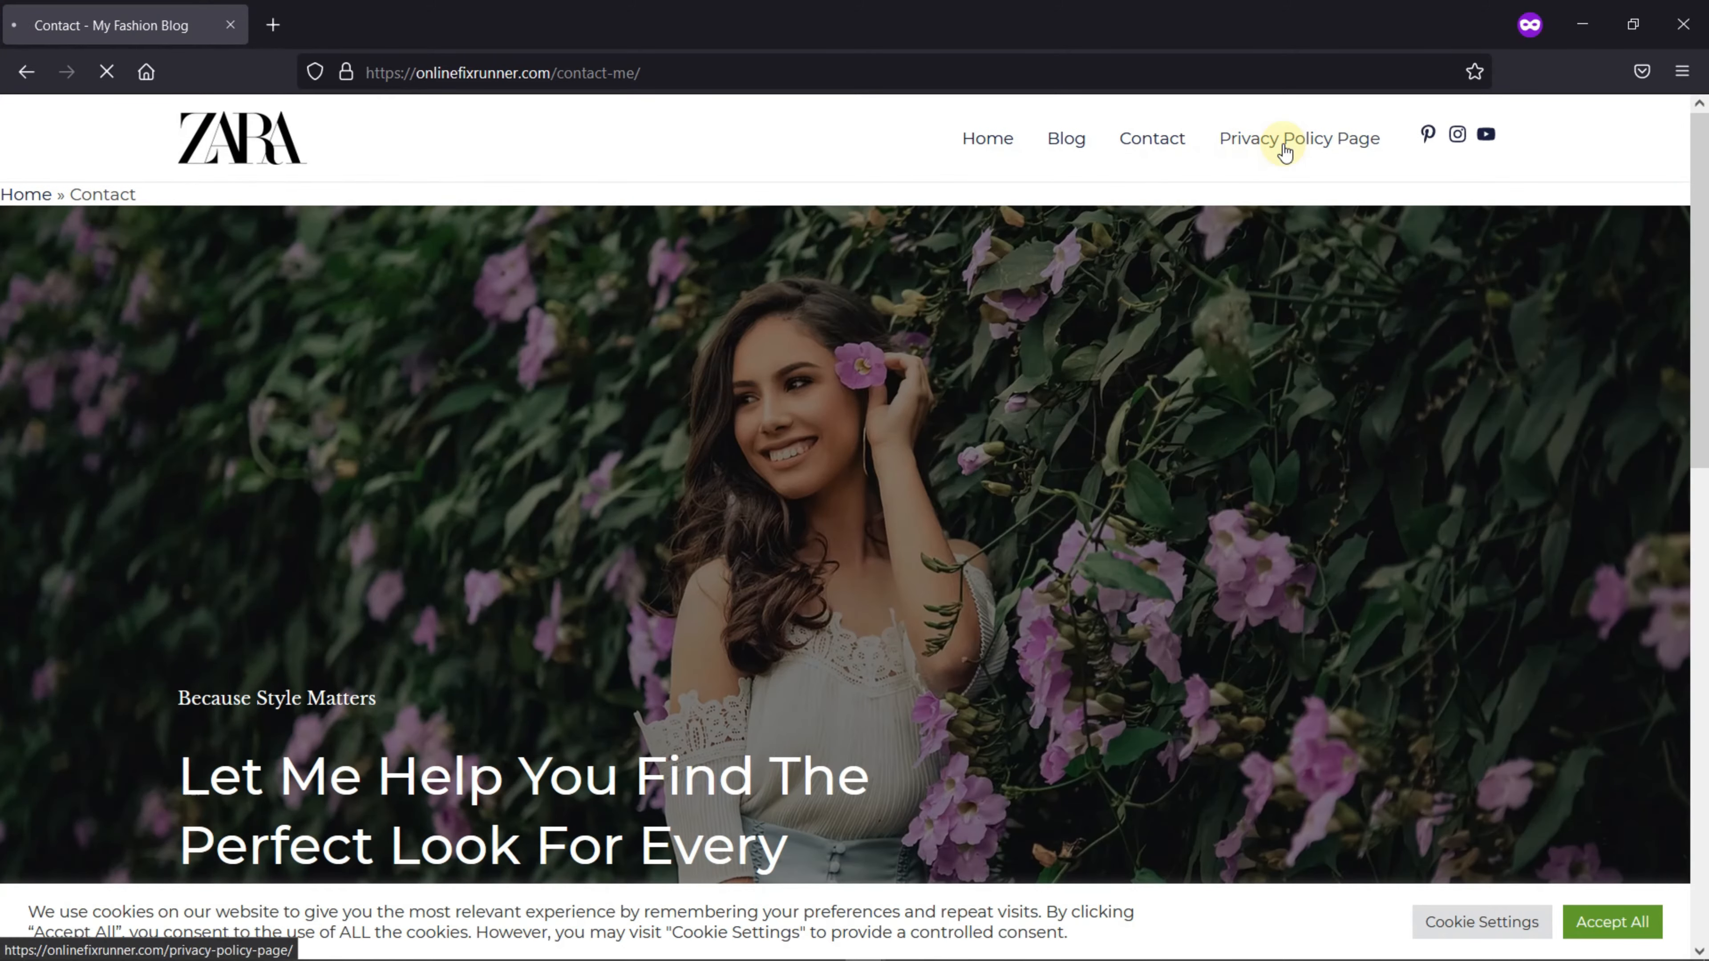
pyautogui.scroll(-6, 1208, 475)
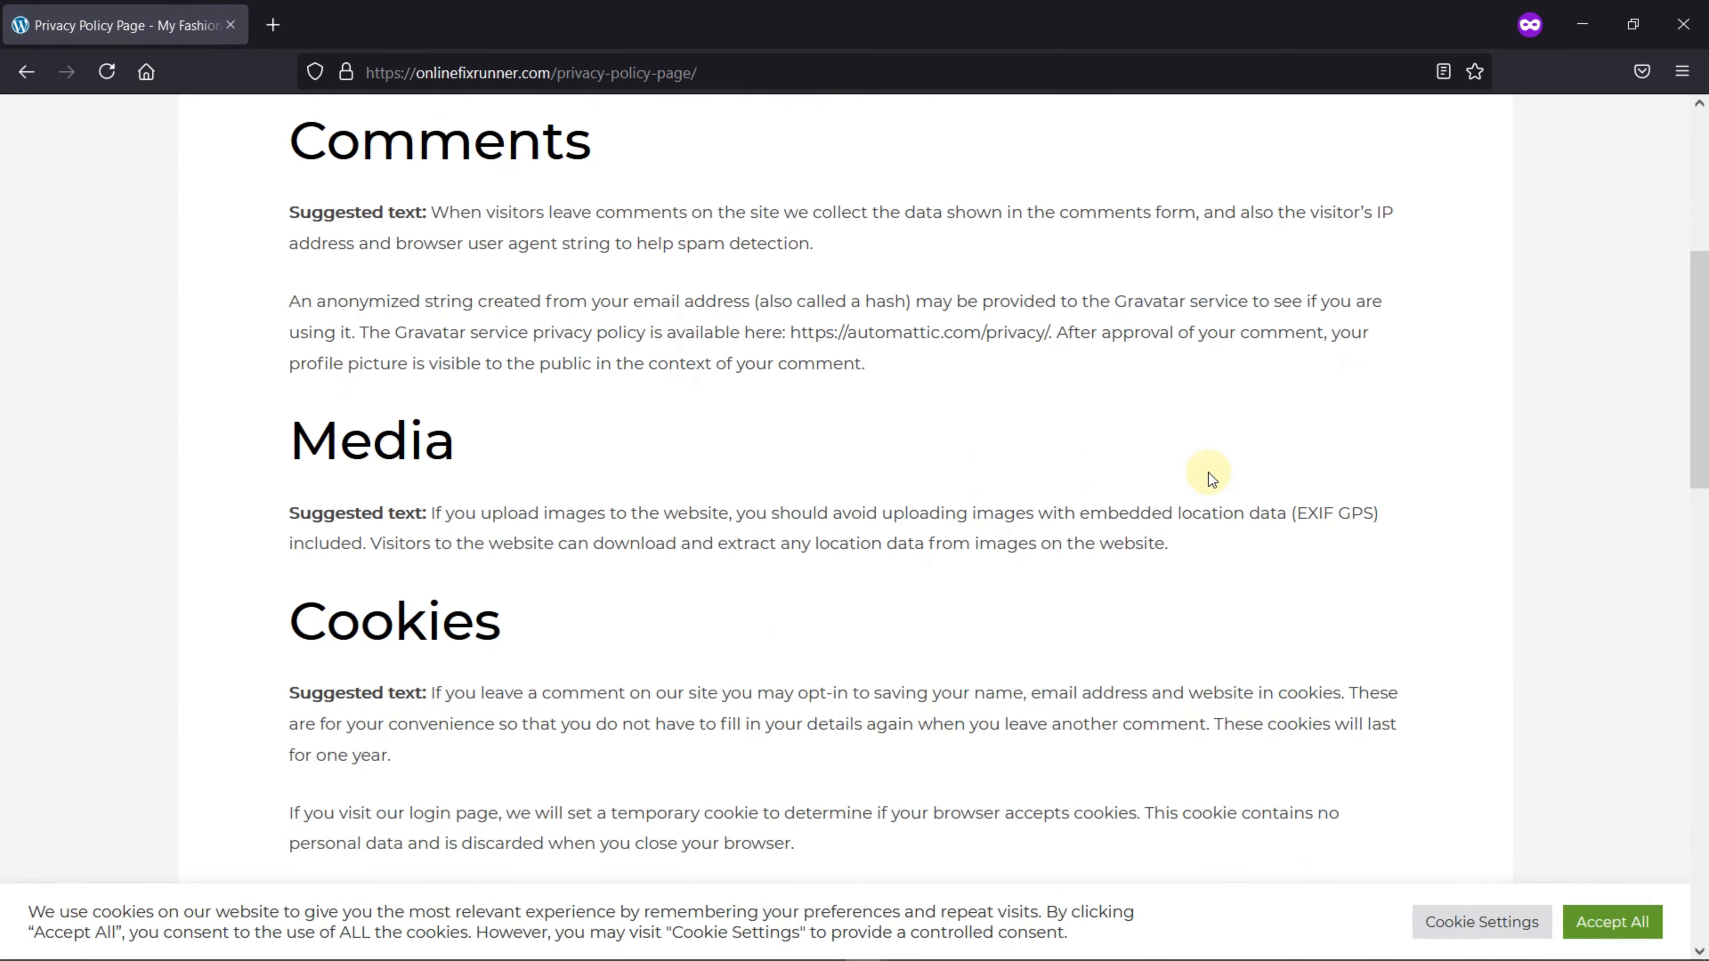
pyautogui.scroll(-12, 1209, 472)
pyautogui.scroll(7, 1208, 473)
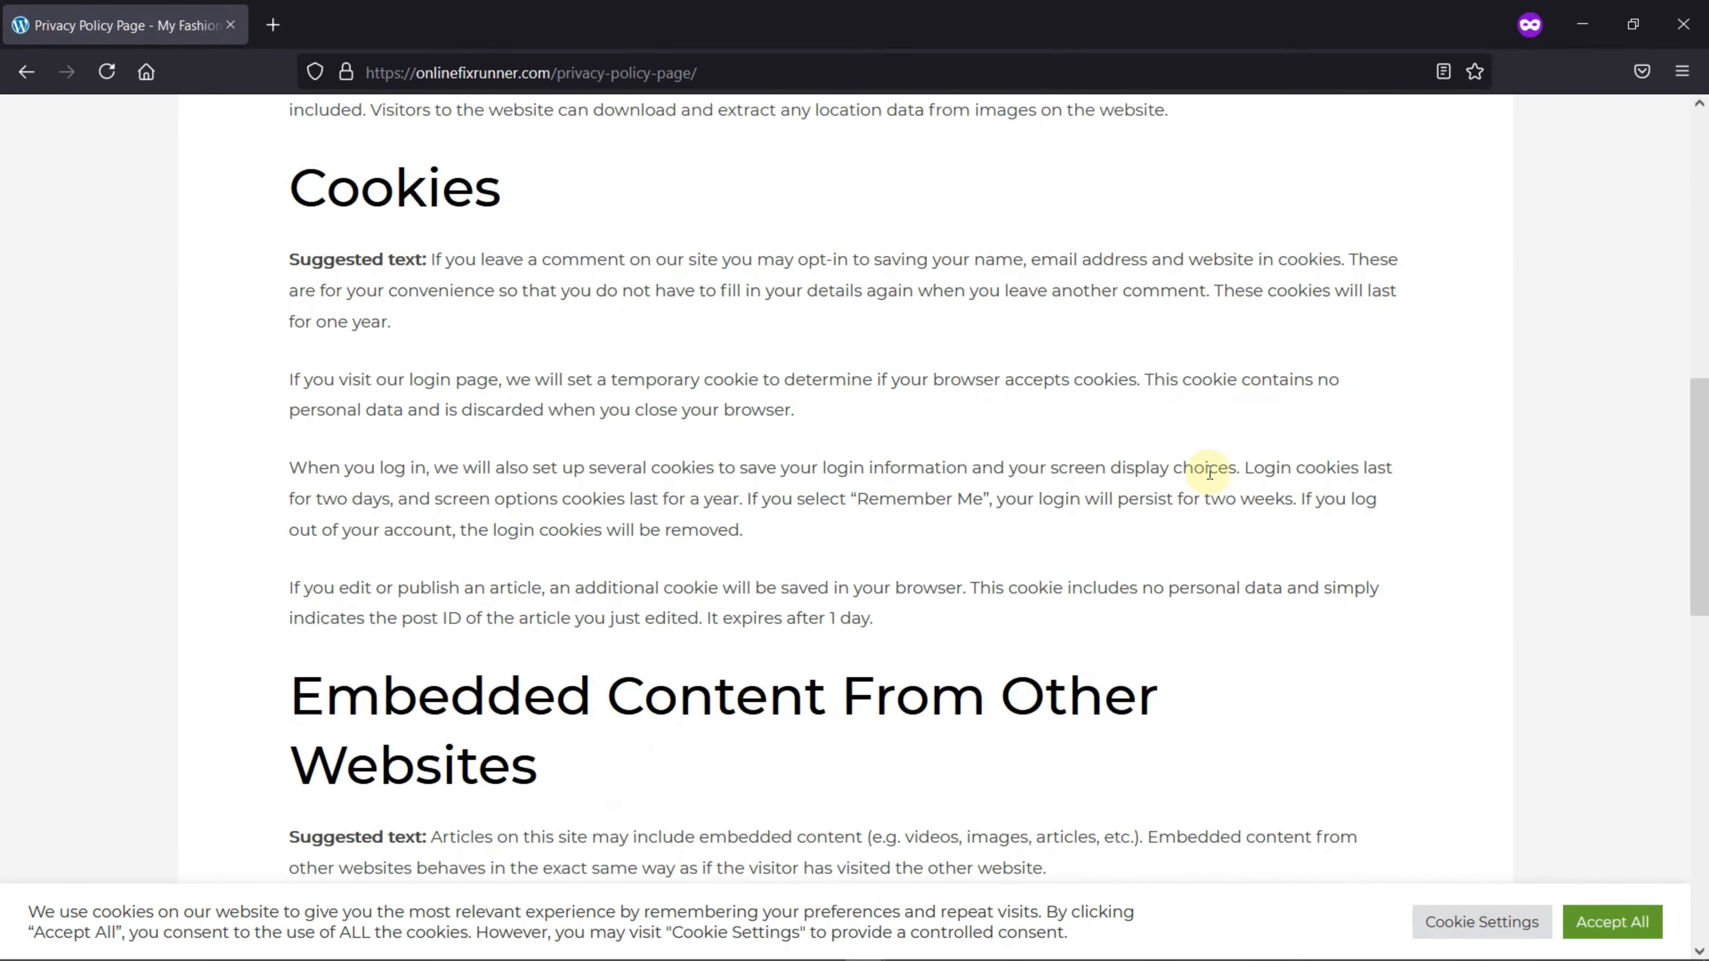
pyautogui.scroll(10, 1209, 473)
pyautogui.click(989, 142)
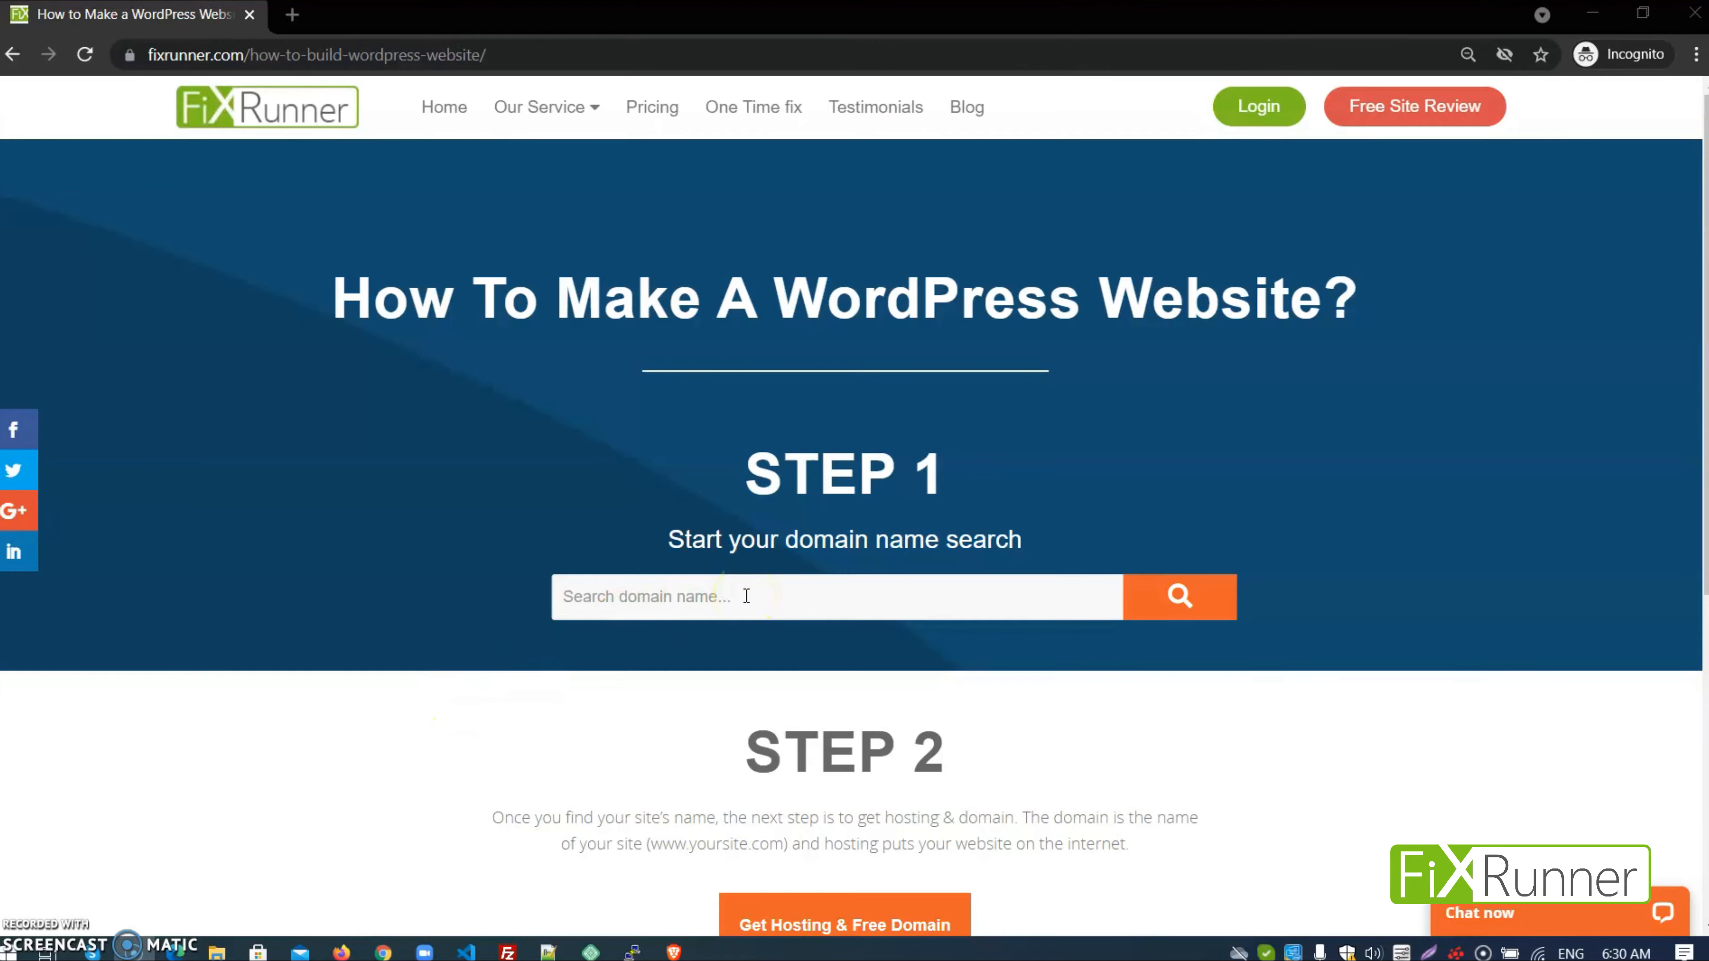
# Step: Search onlinefixrunner.com in the Step 1 domain checker and scroll to the Step 2 hosting offer
pyautogui.click(746, 596)
pyautogui.write('onlinefixrunner.com')
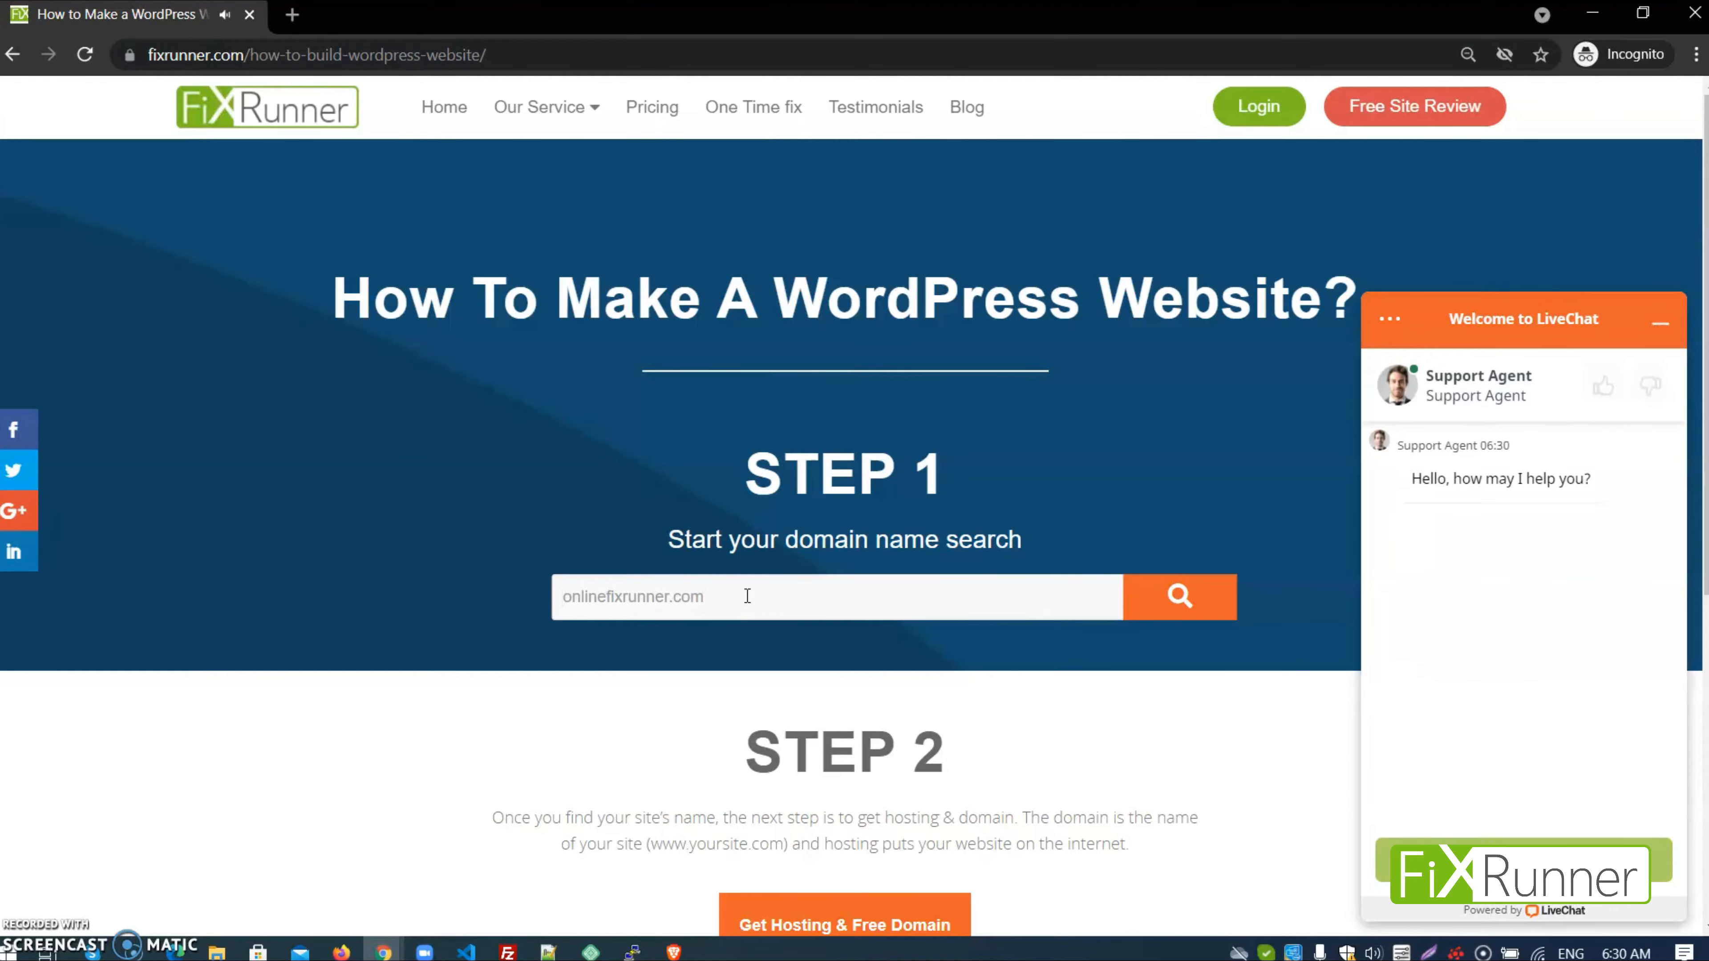
pyautogui.click(1661, 321)
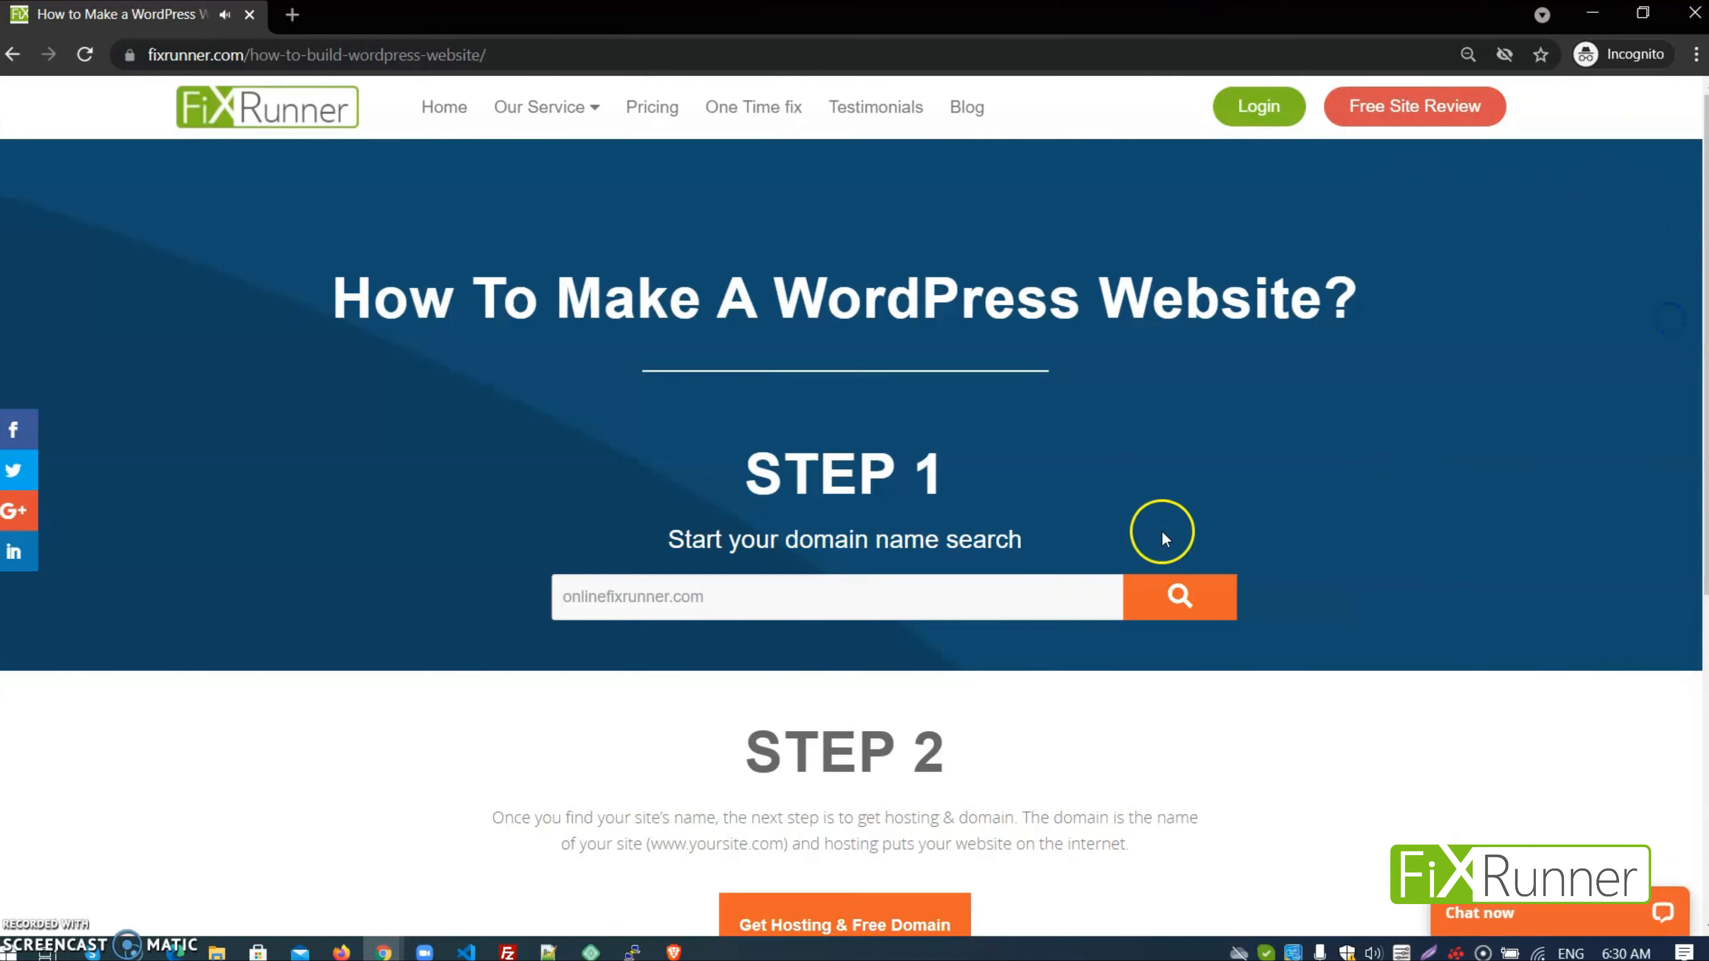
pyautogui.click(1148, 609)
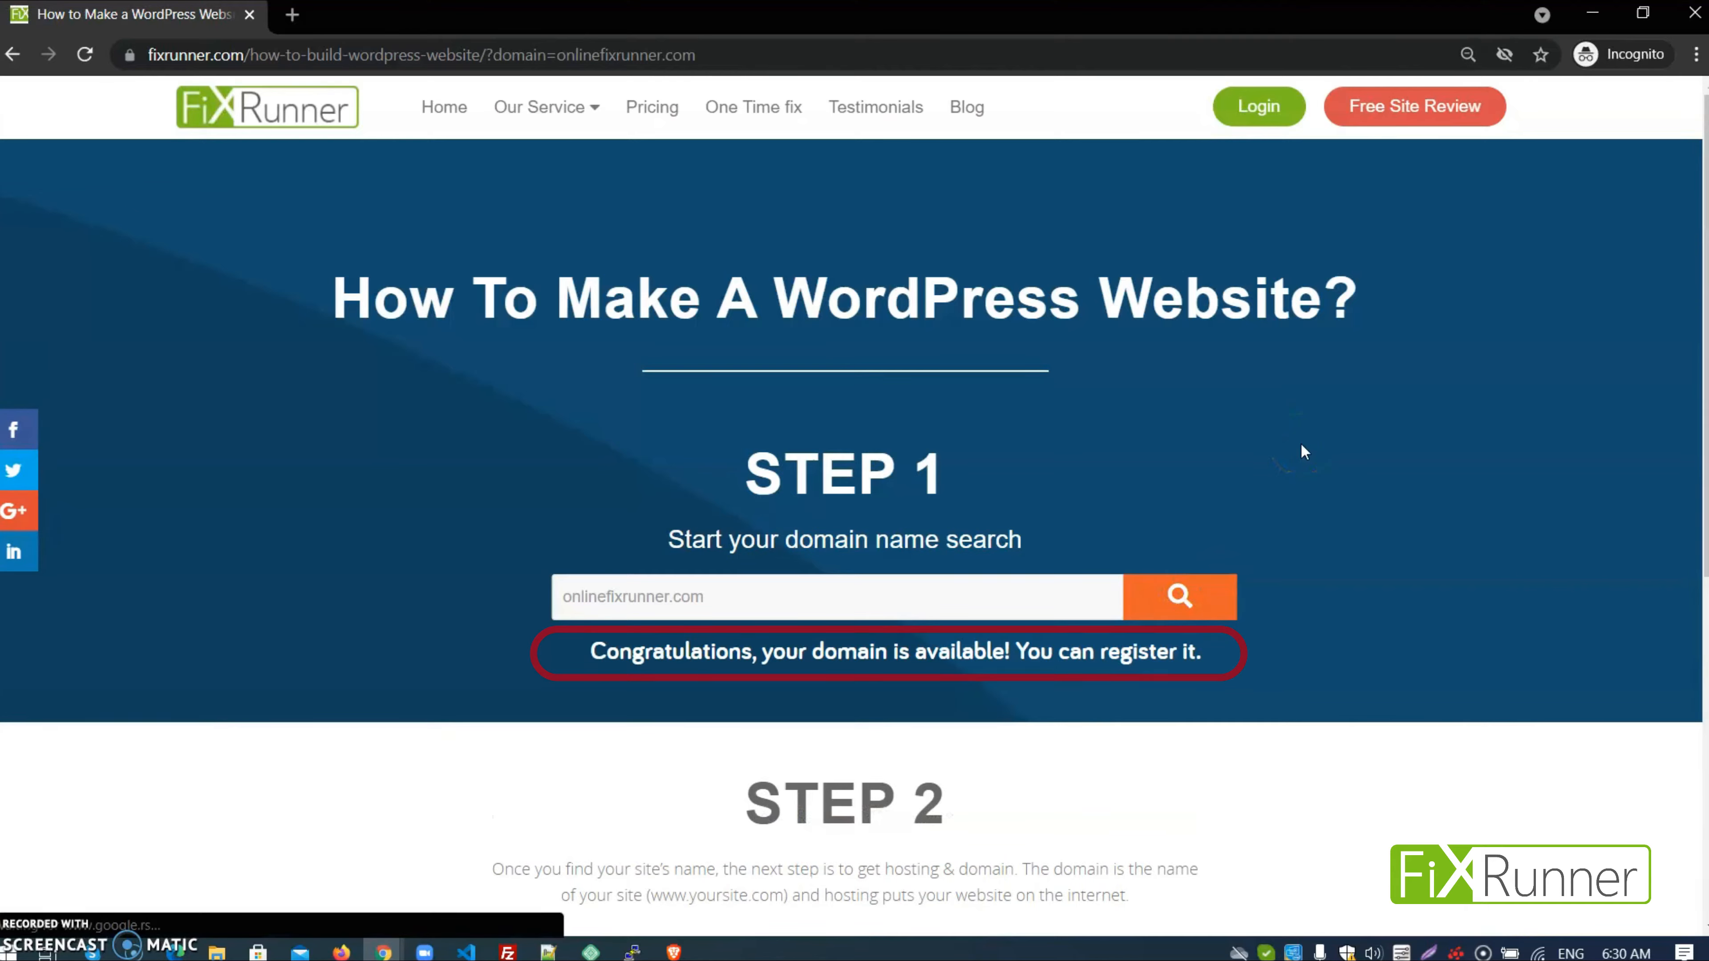
pyautogui.scroll(-5, 1303, 451)
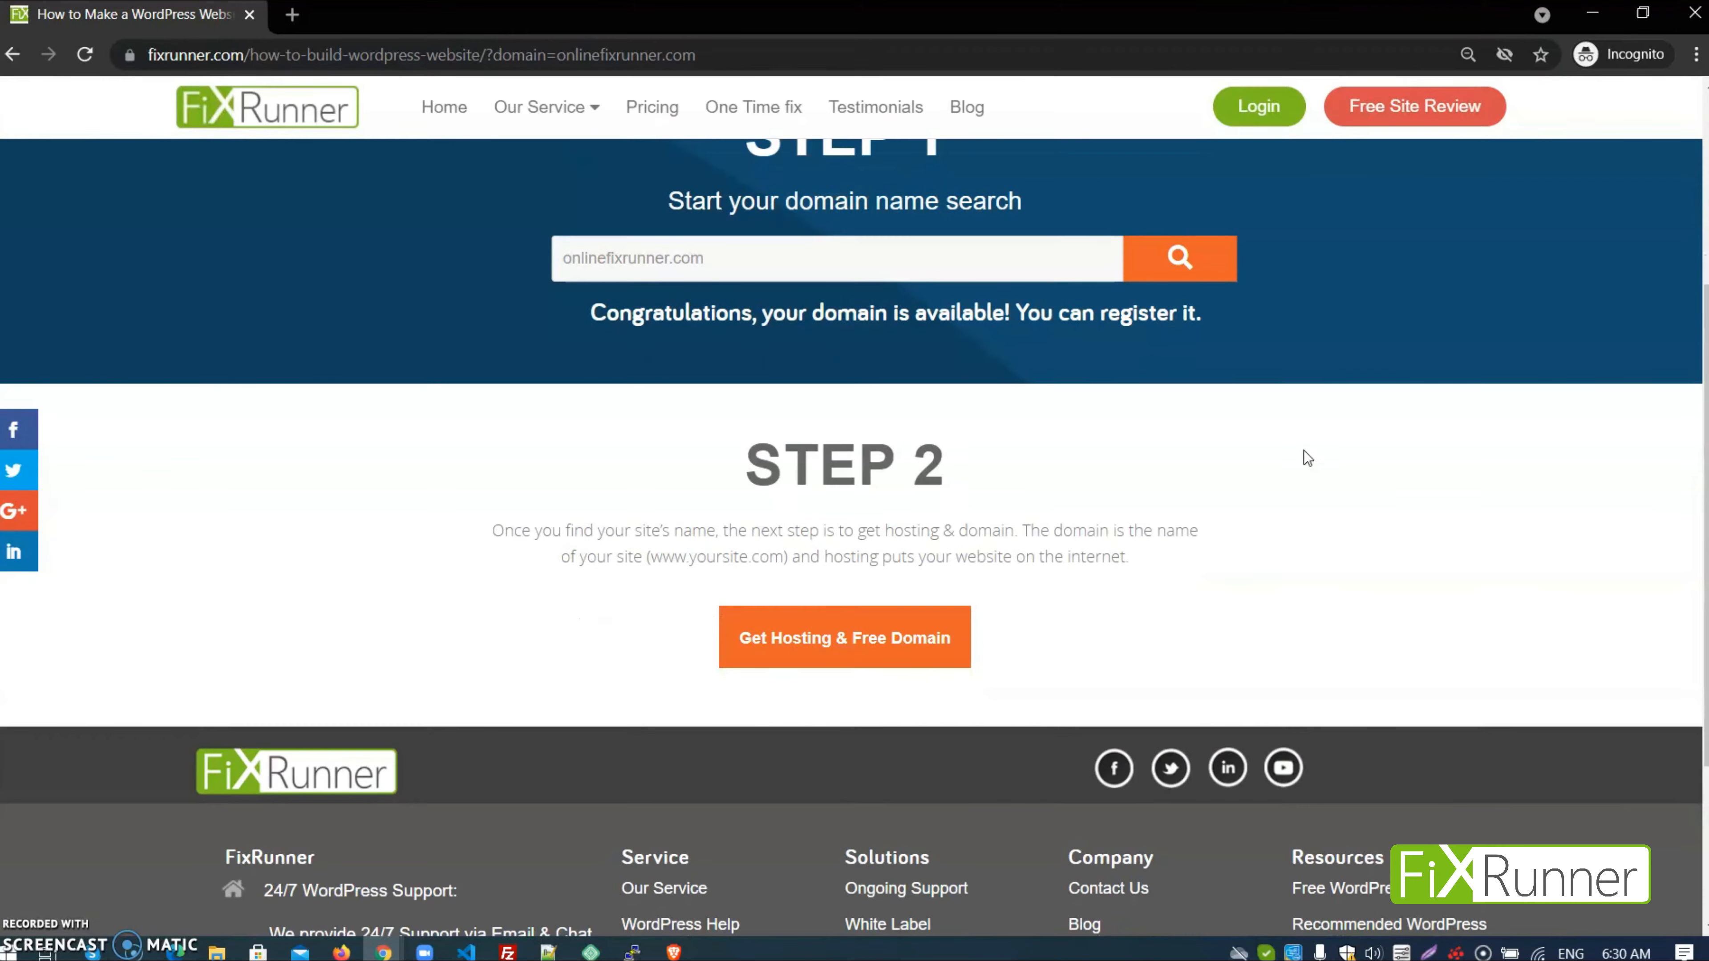
# Step: Go to SiteGround via Get Hosting & Free Domain and compare StartUp, GrowBig and GoGeek features
pyautogui.click(837, 639)
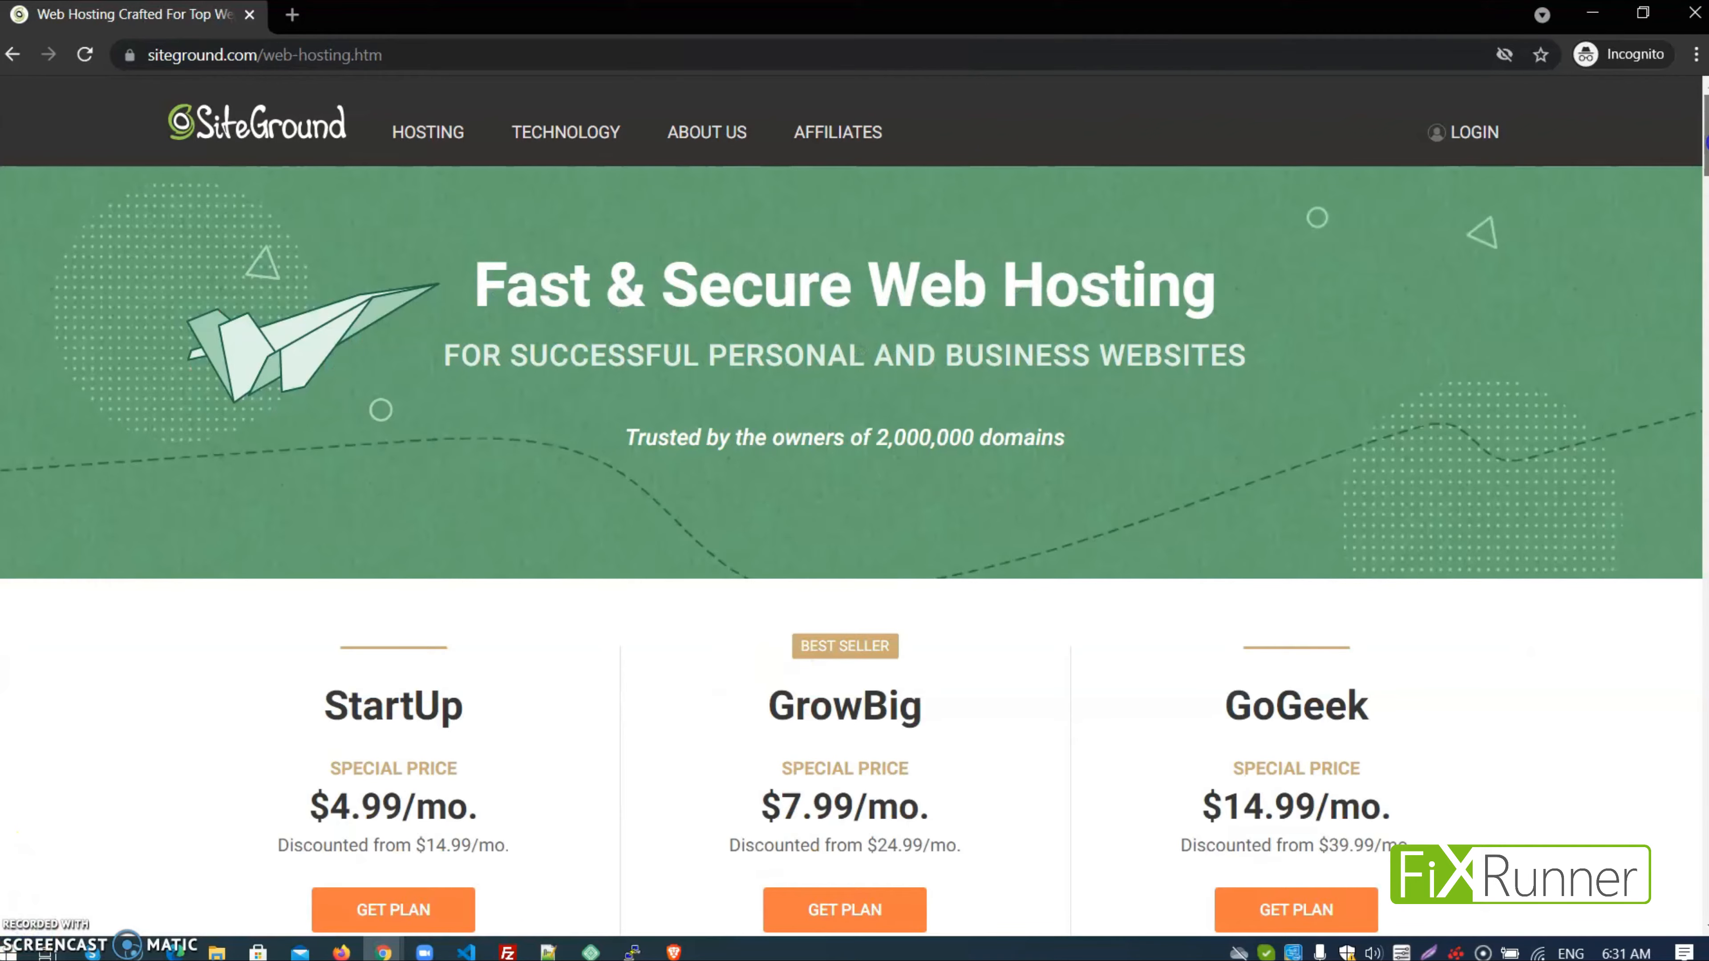
pyautogui.scroll(-4, 854, 512)
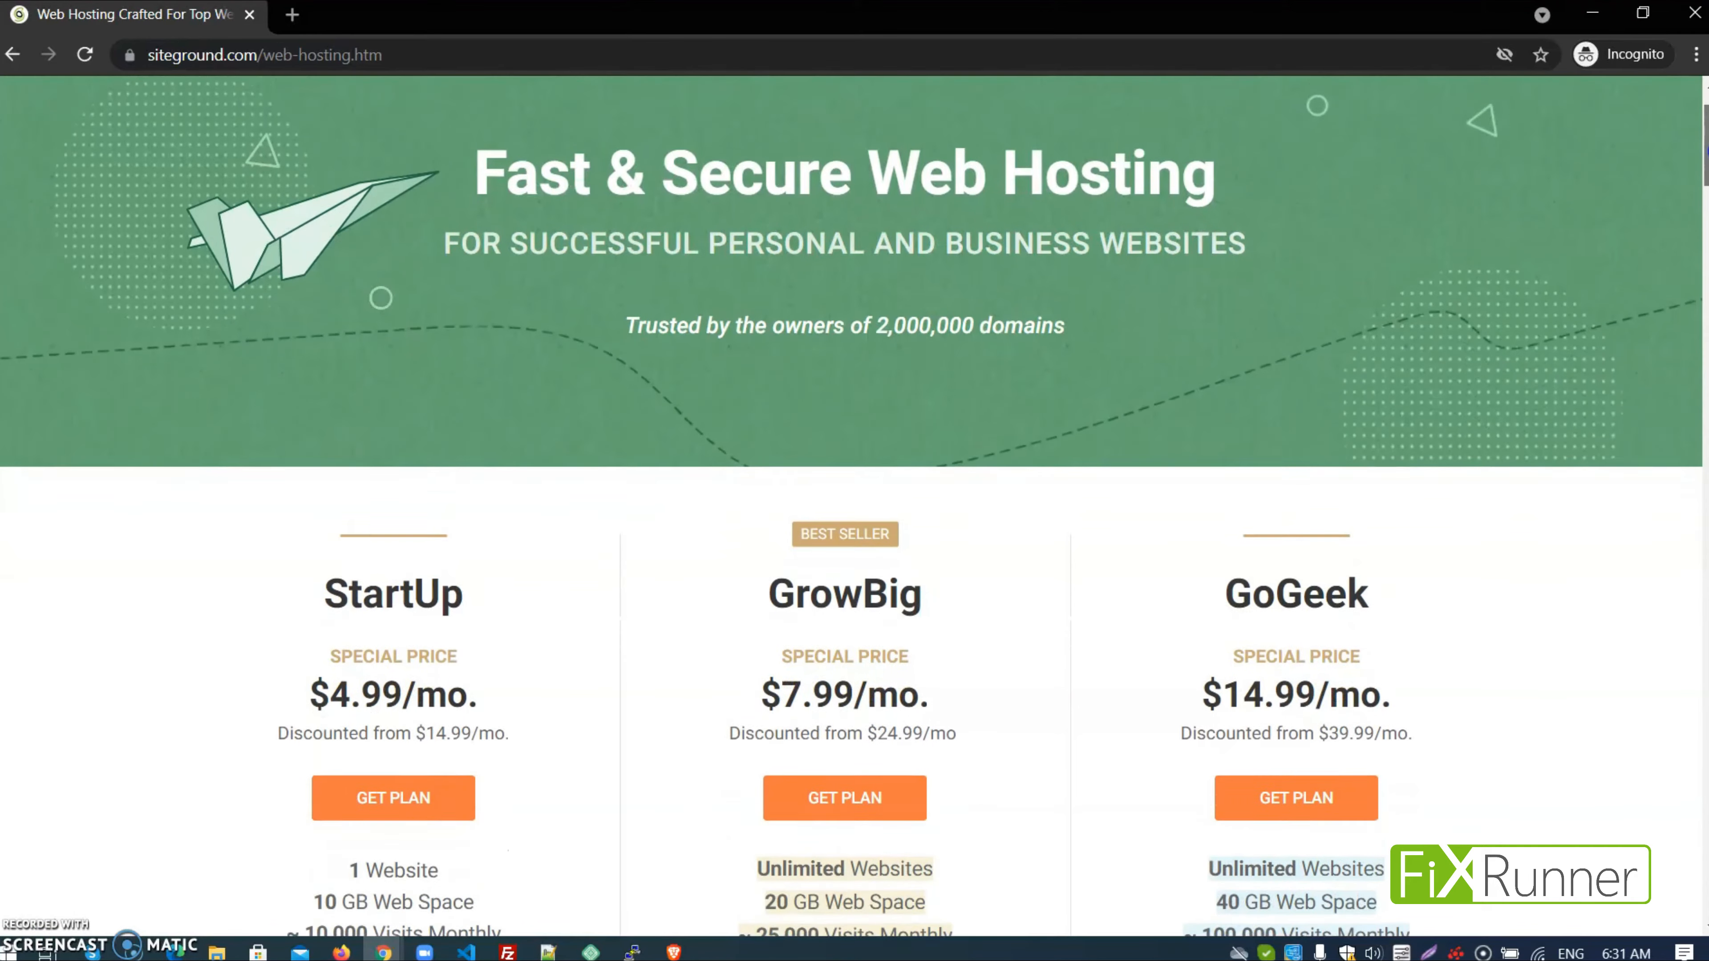
pyautogui.scroll(-3, 381, 126)
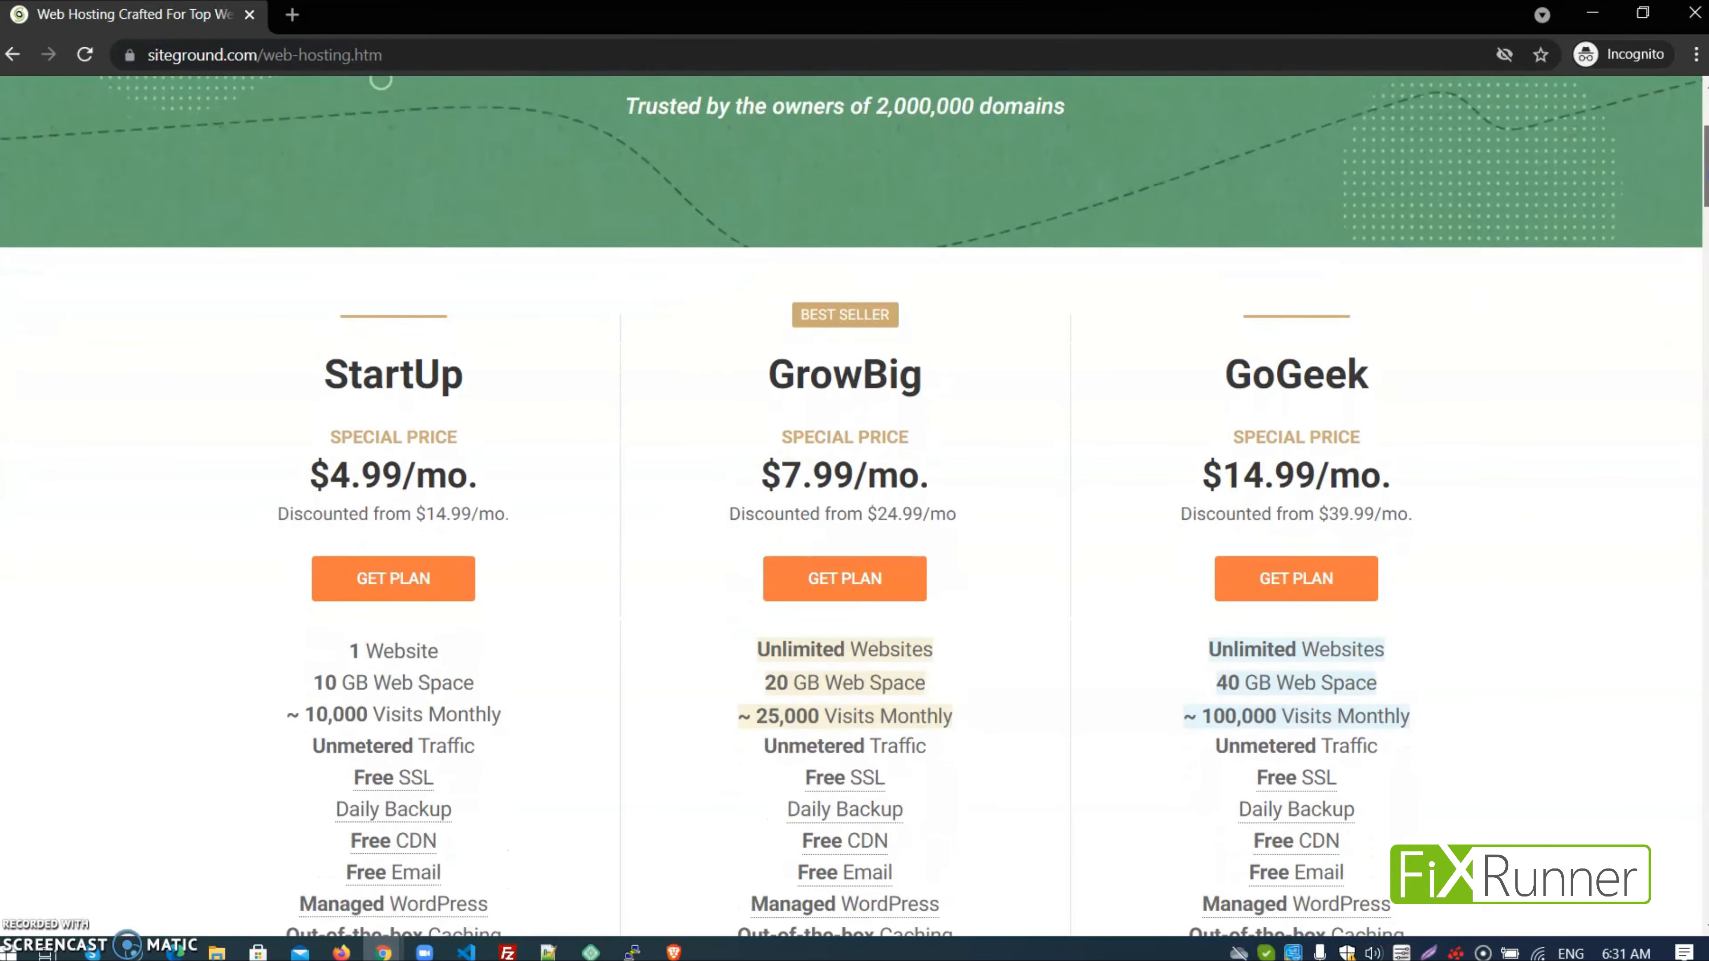
pyautogui.scroll(-3, 854, 512)
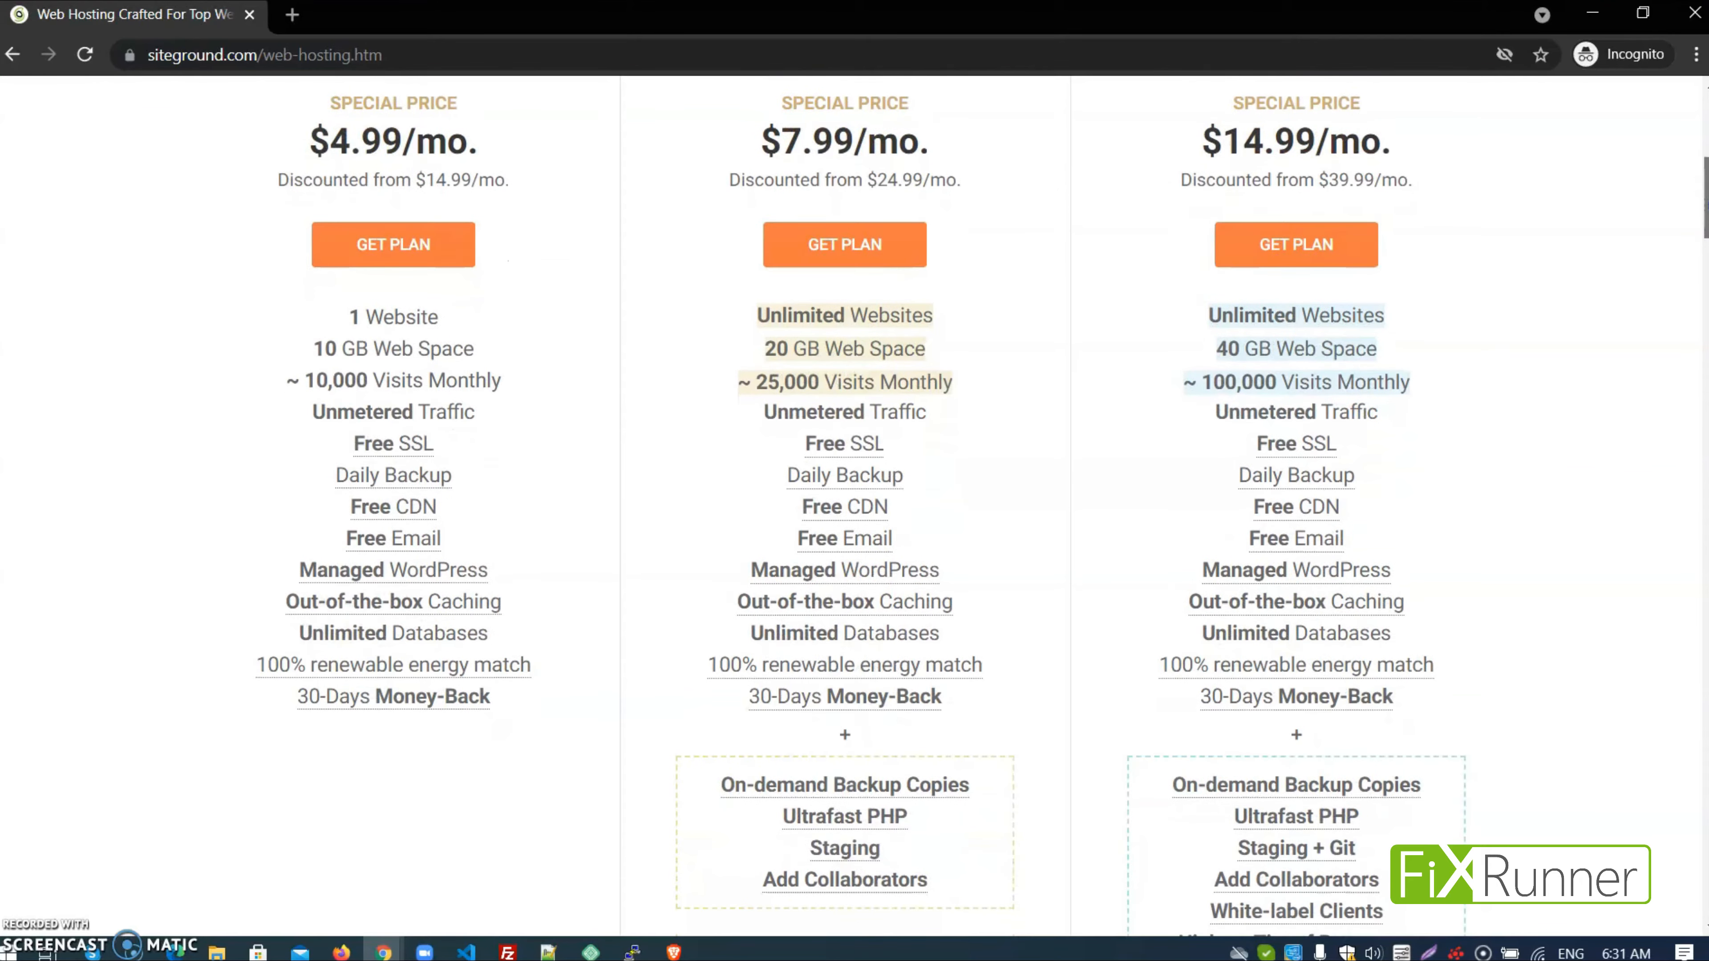
pyautogui.scroll(3, 854, 512)
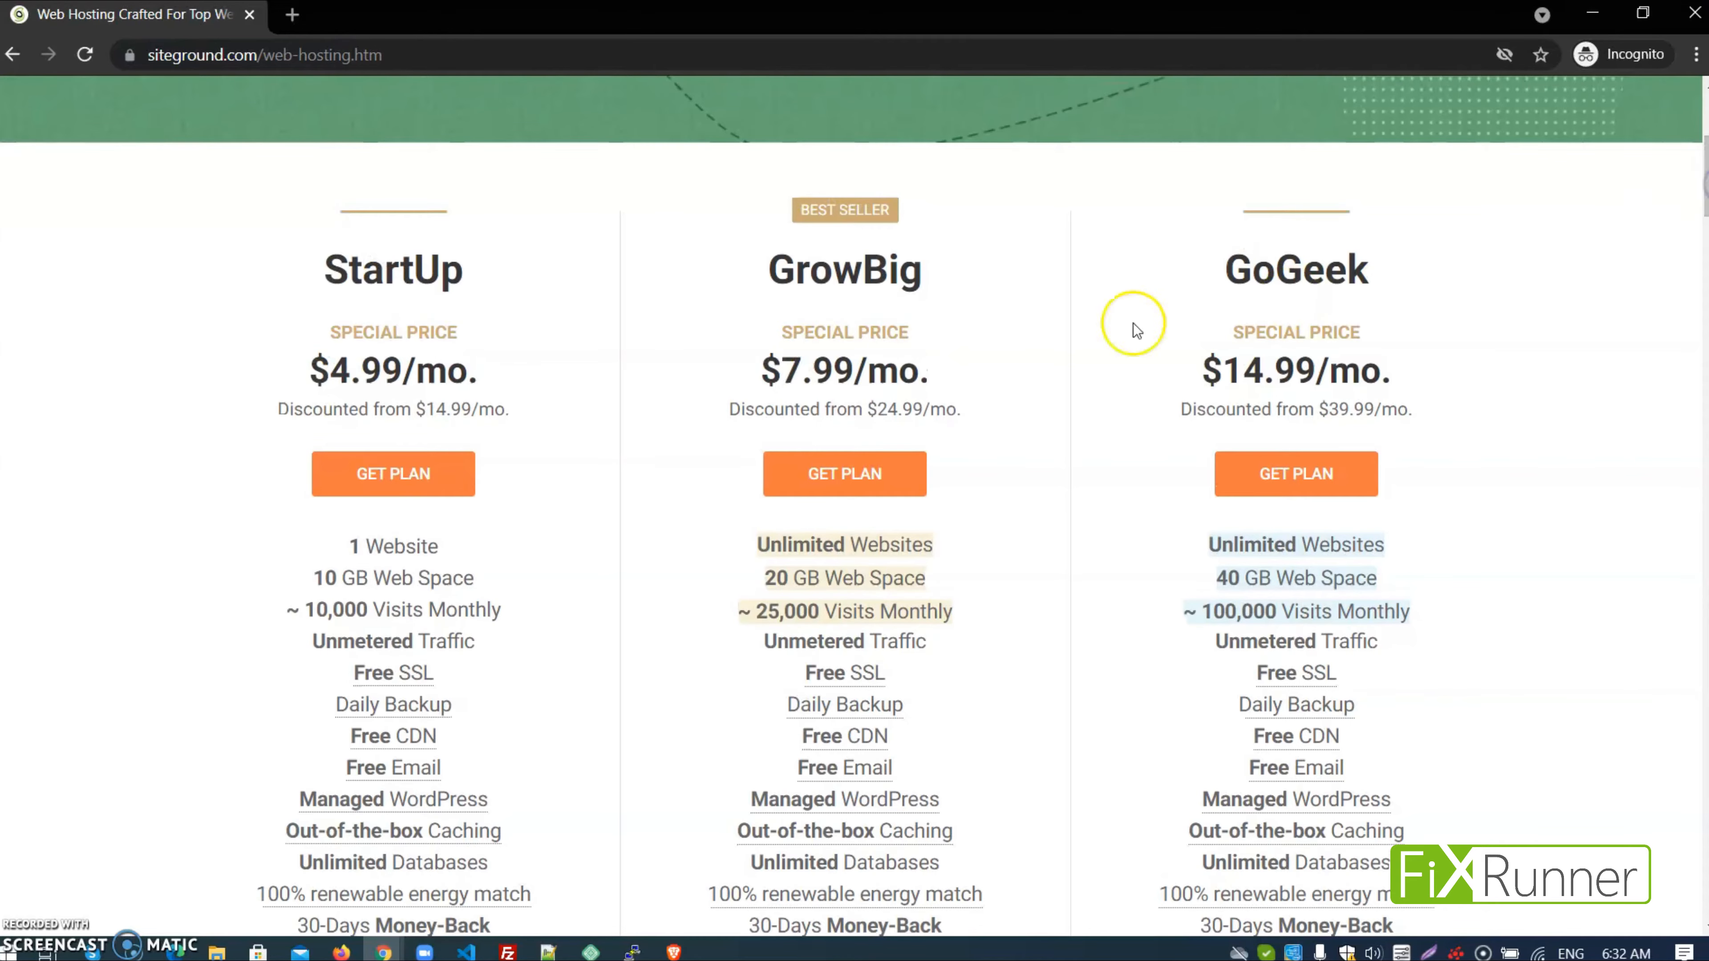
# Step: Pick the StartUp plan and enter onlinefixrunner as the new .com domain
pyautogui.click(409, 476)
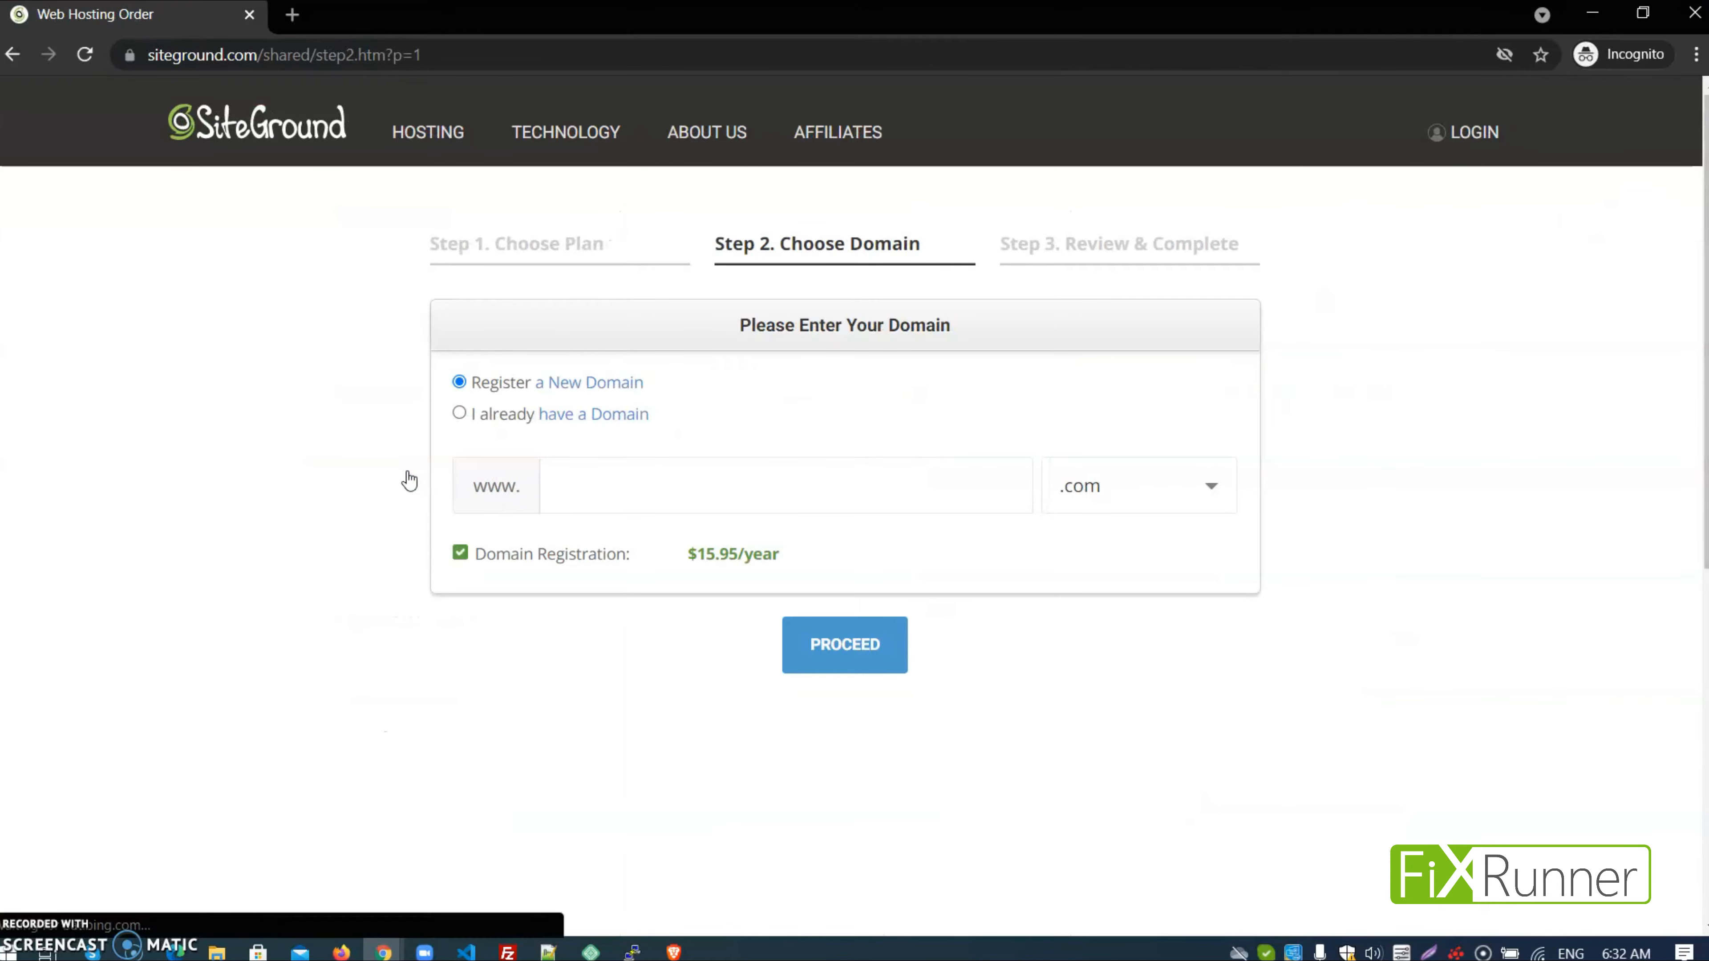
pyautogui.click(678, 477)
pyautogui.write('on')
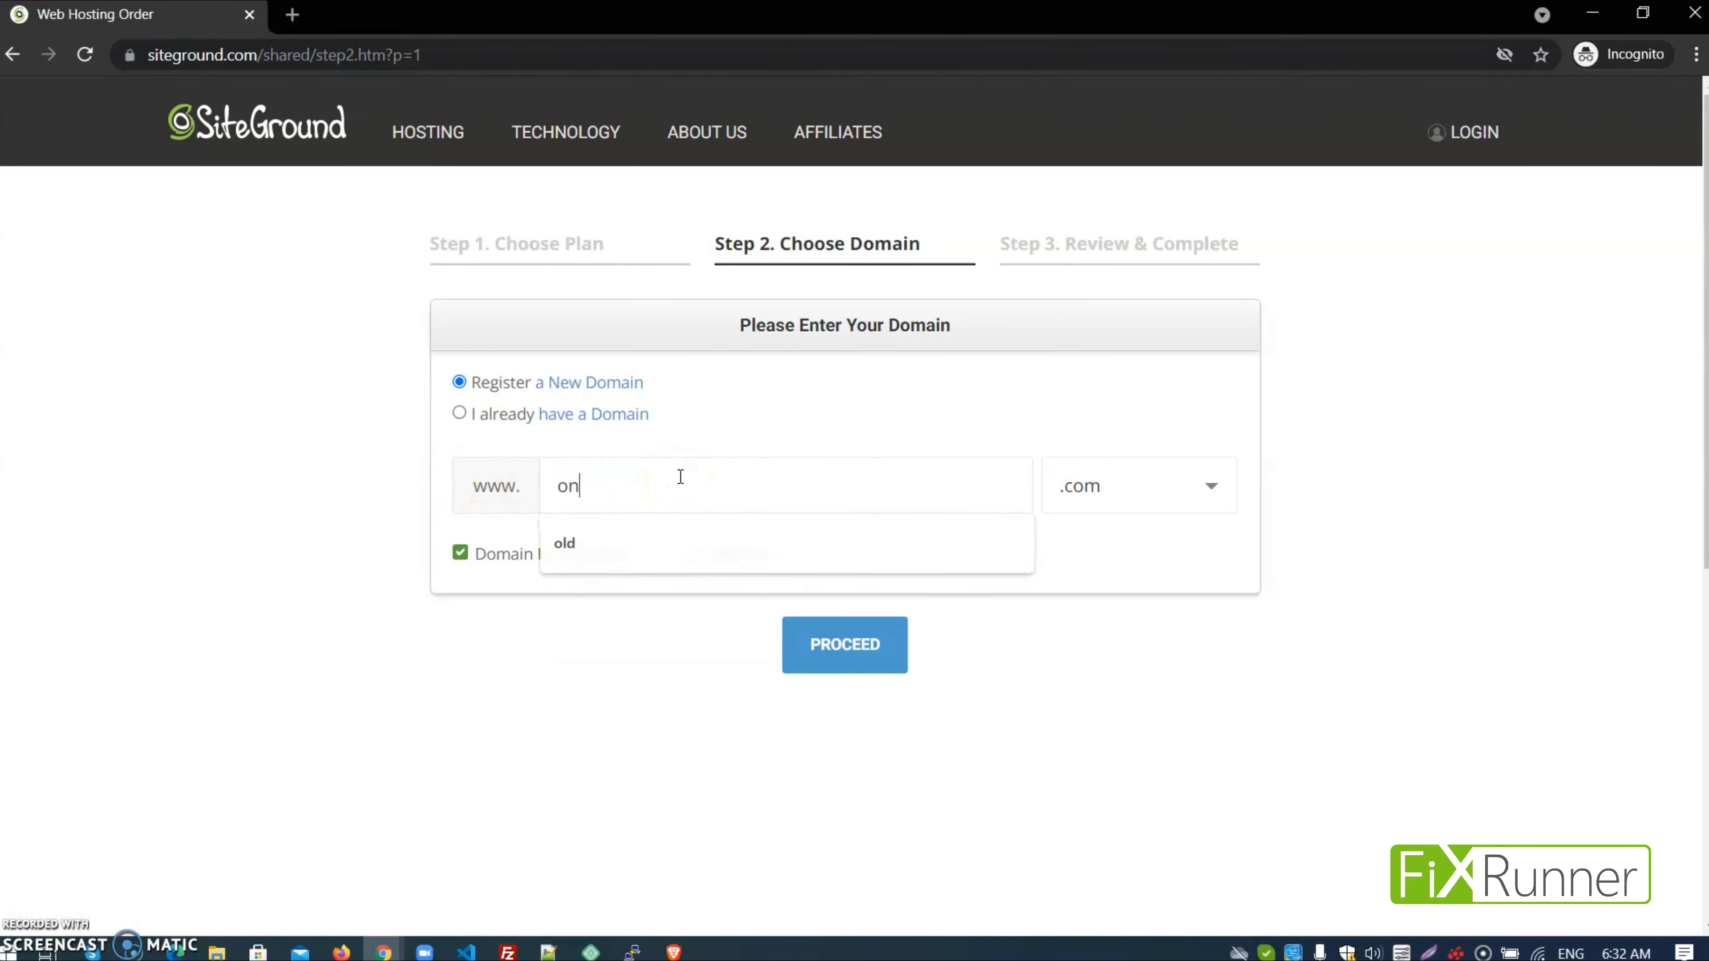
pyautogui.write('line')
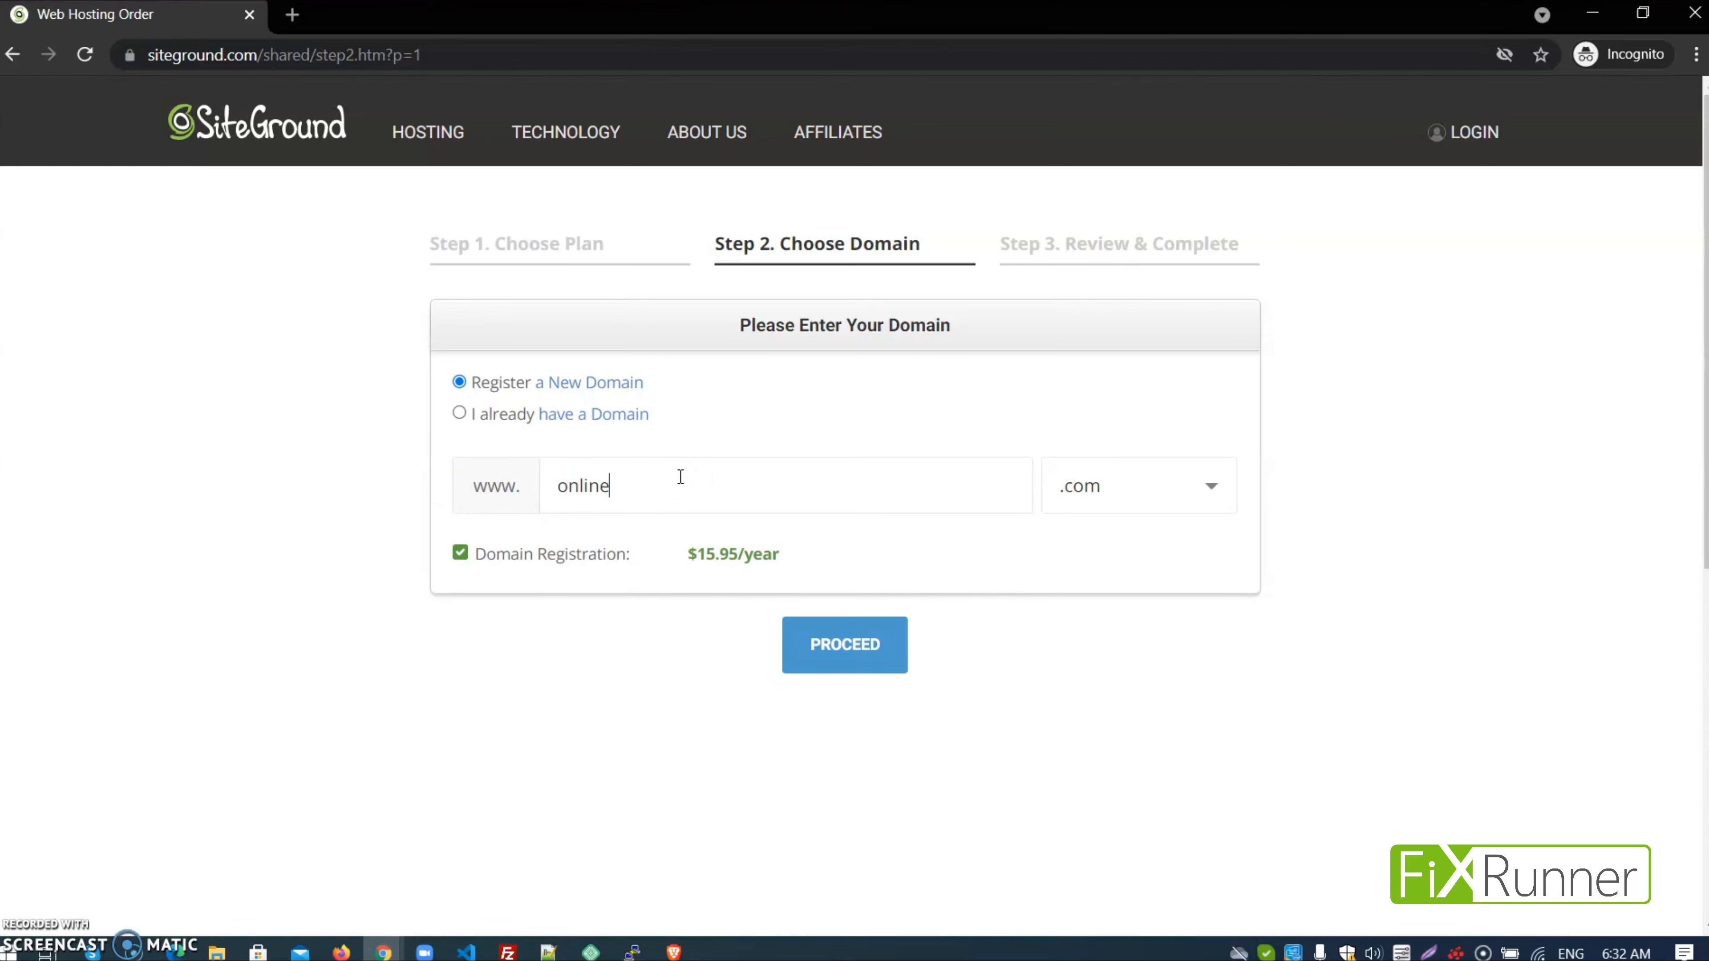
pyautogui.write('fixrunner')
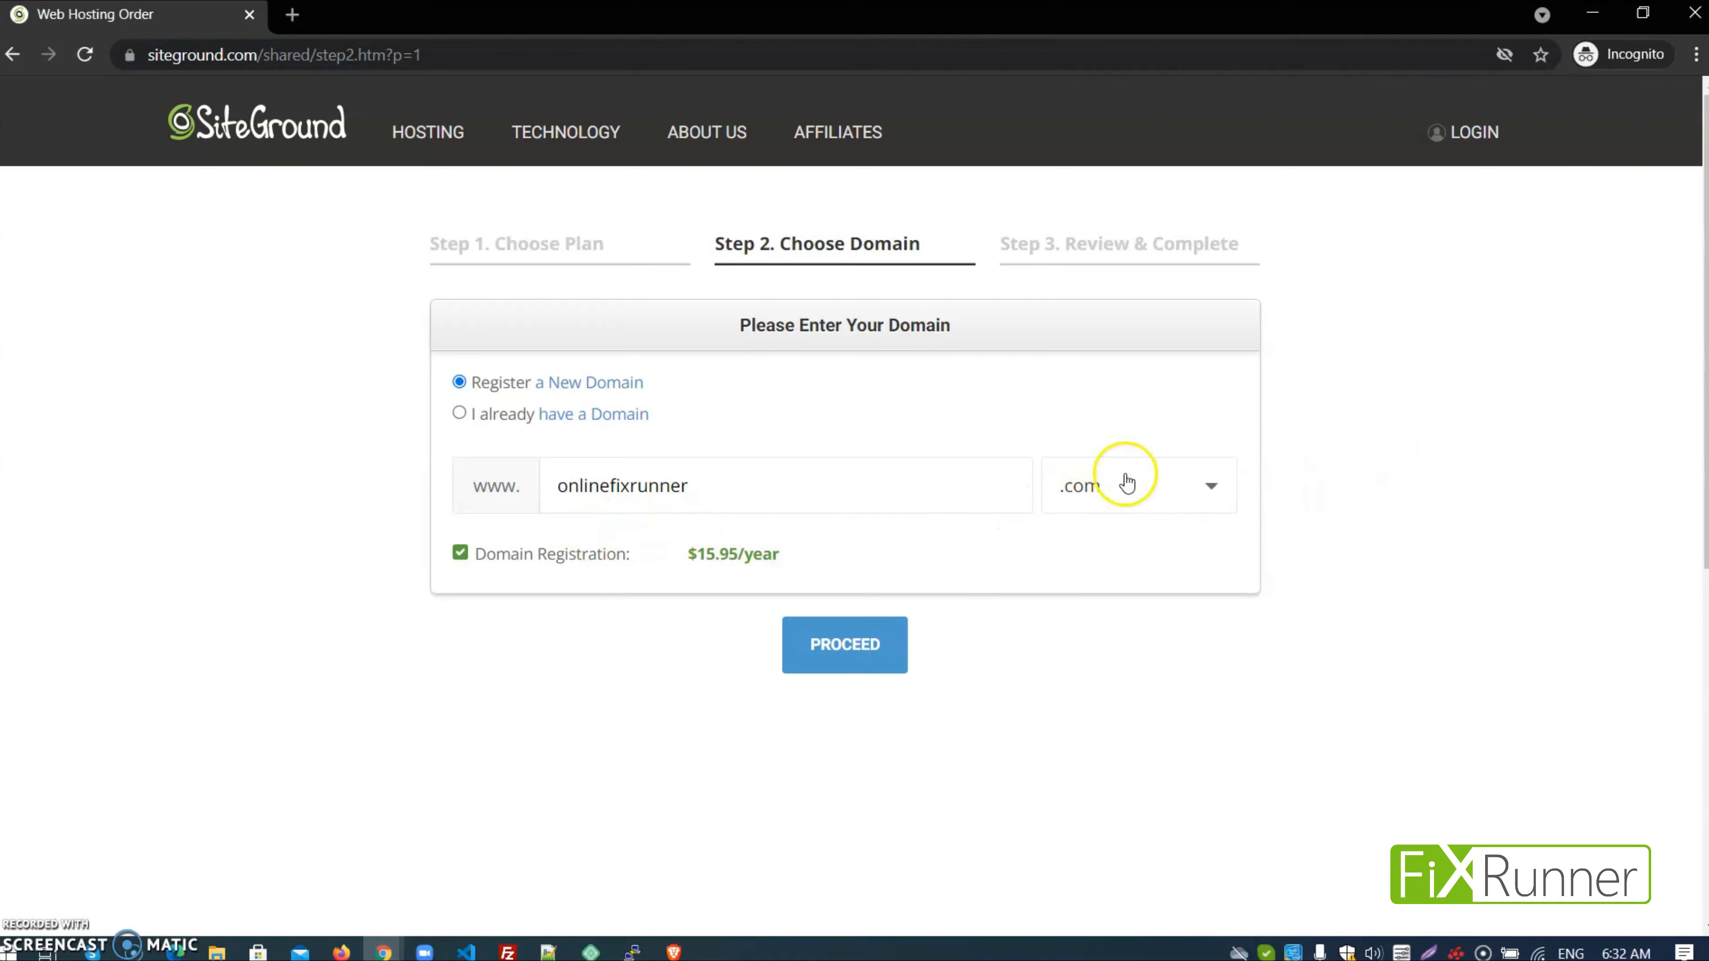
pyautogui.click(849, 645)
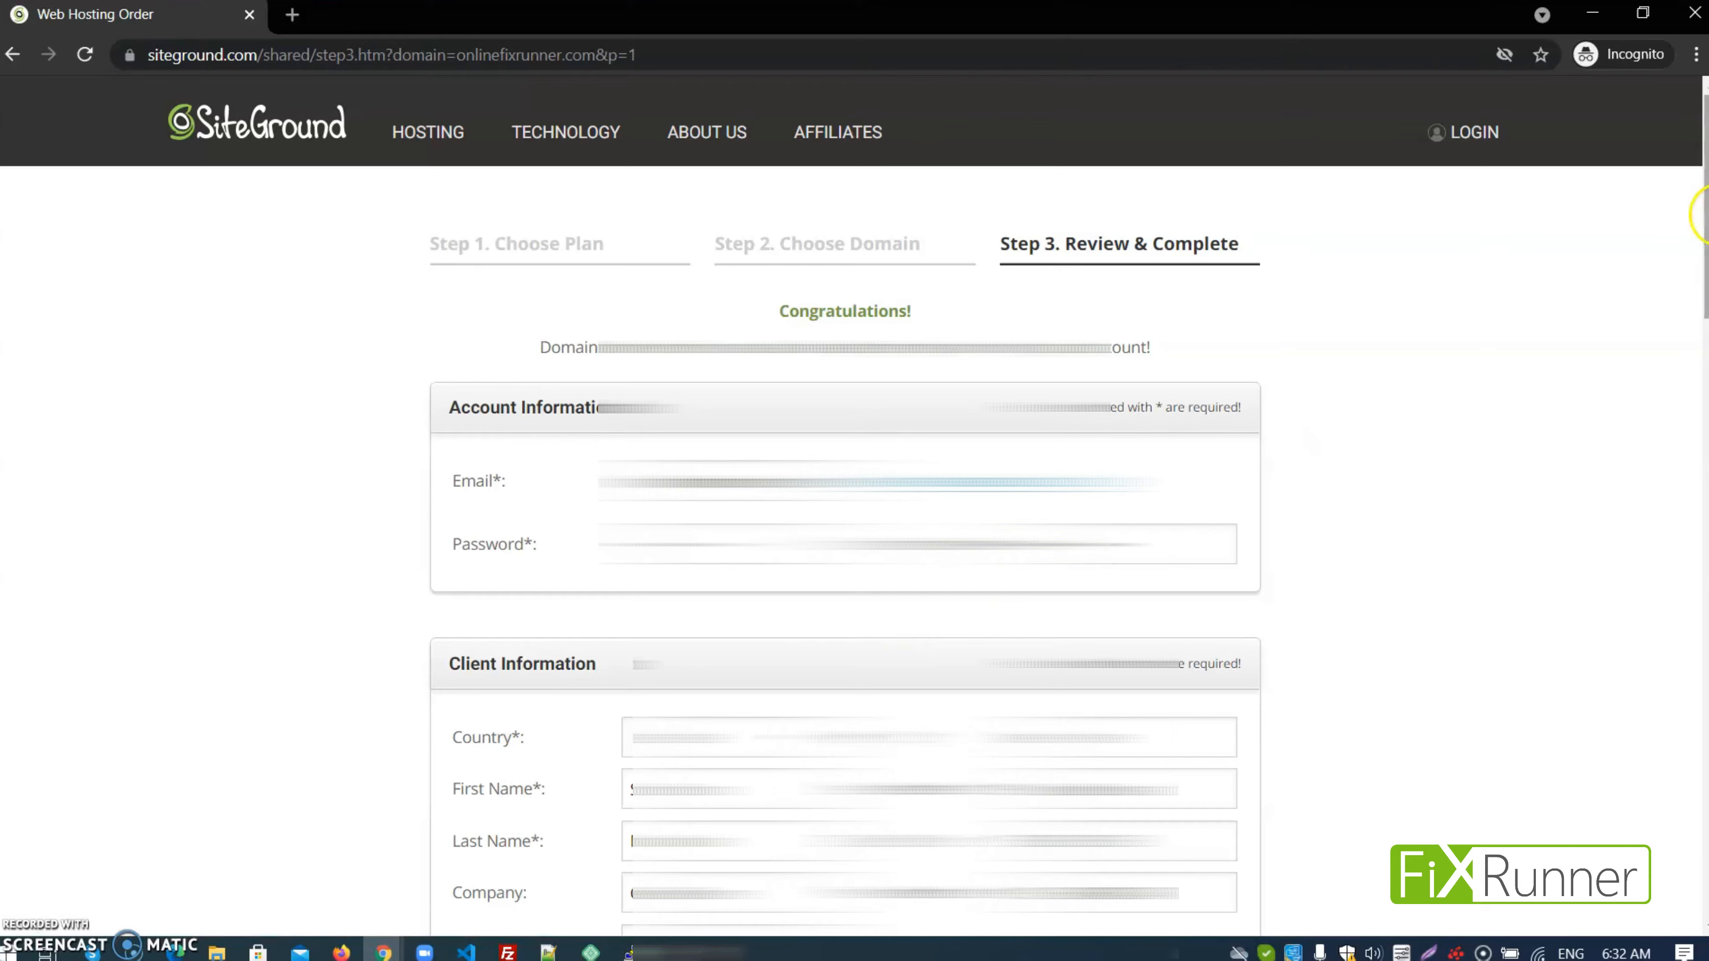
pyautogui.scroll(-1, 1702, 222)
pyautogui.scroll(-2, 1702, 222)
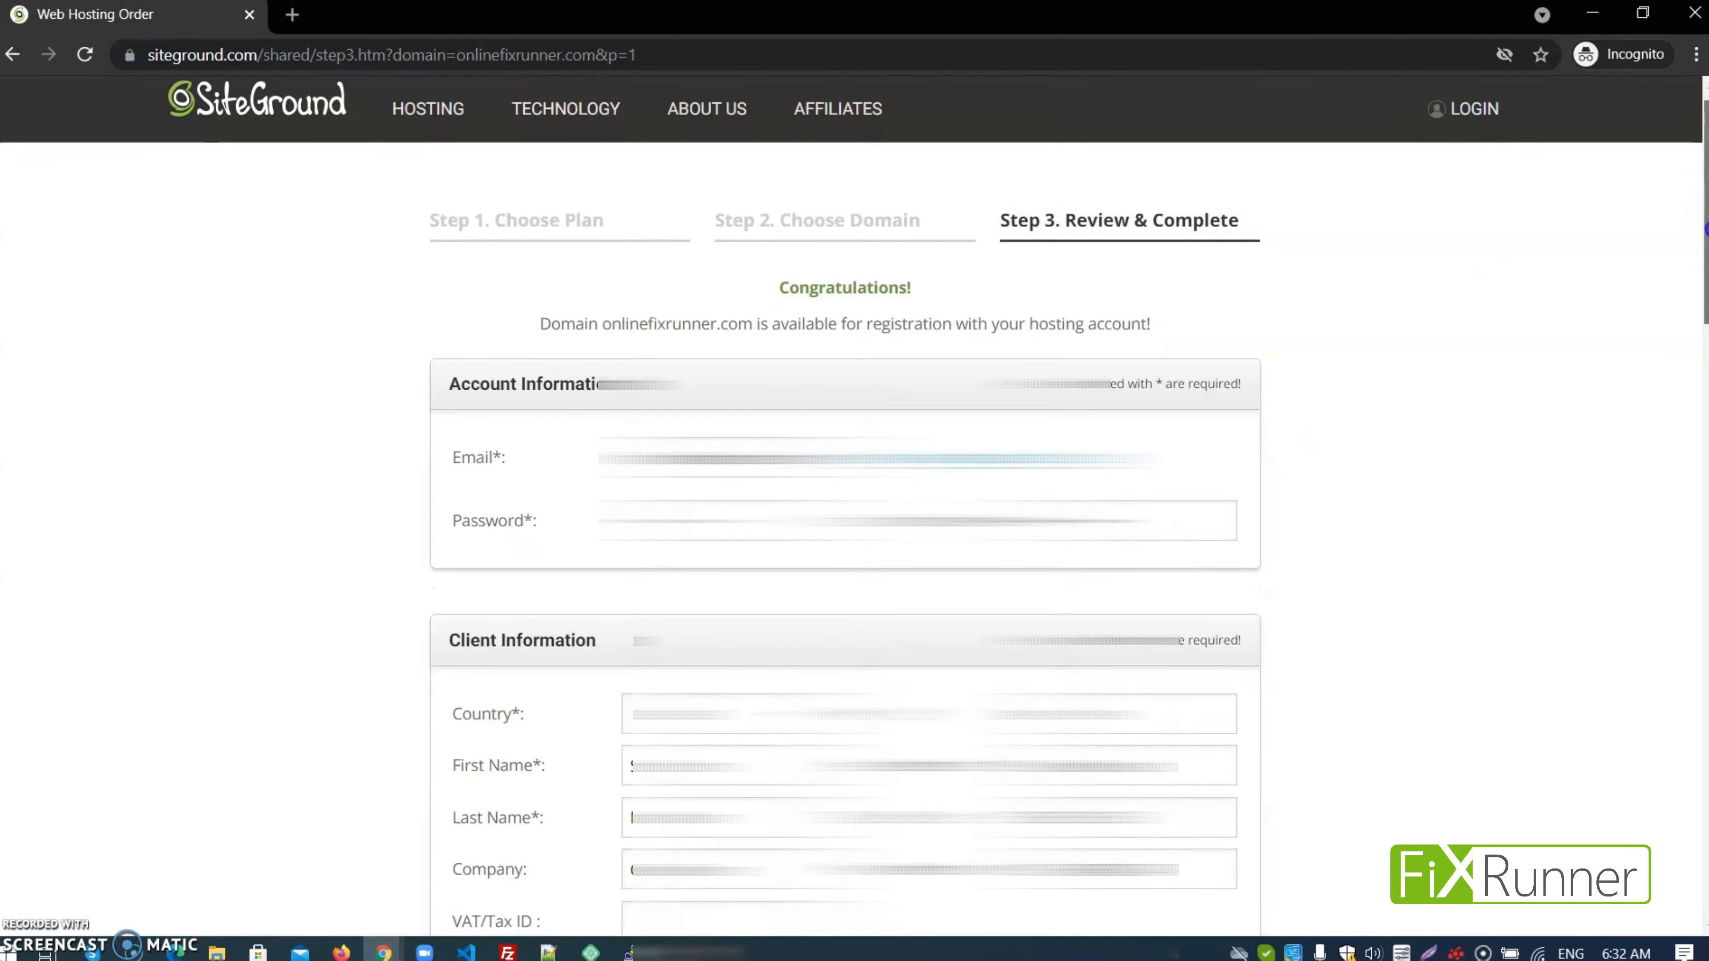
pyautogui.scroll(-3, 1703, 223)
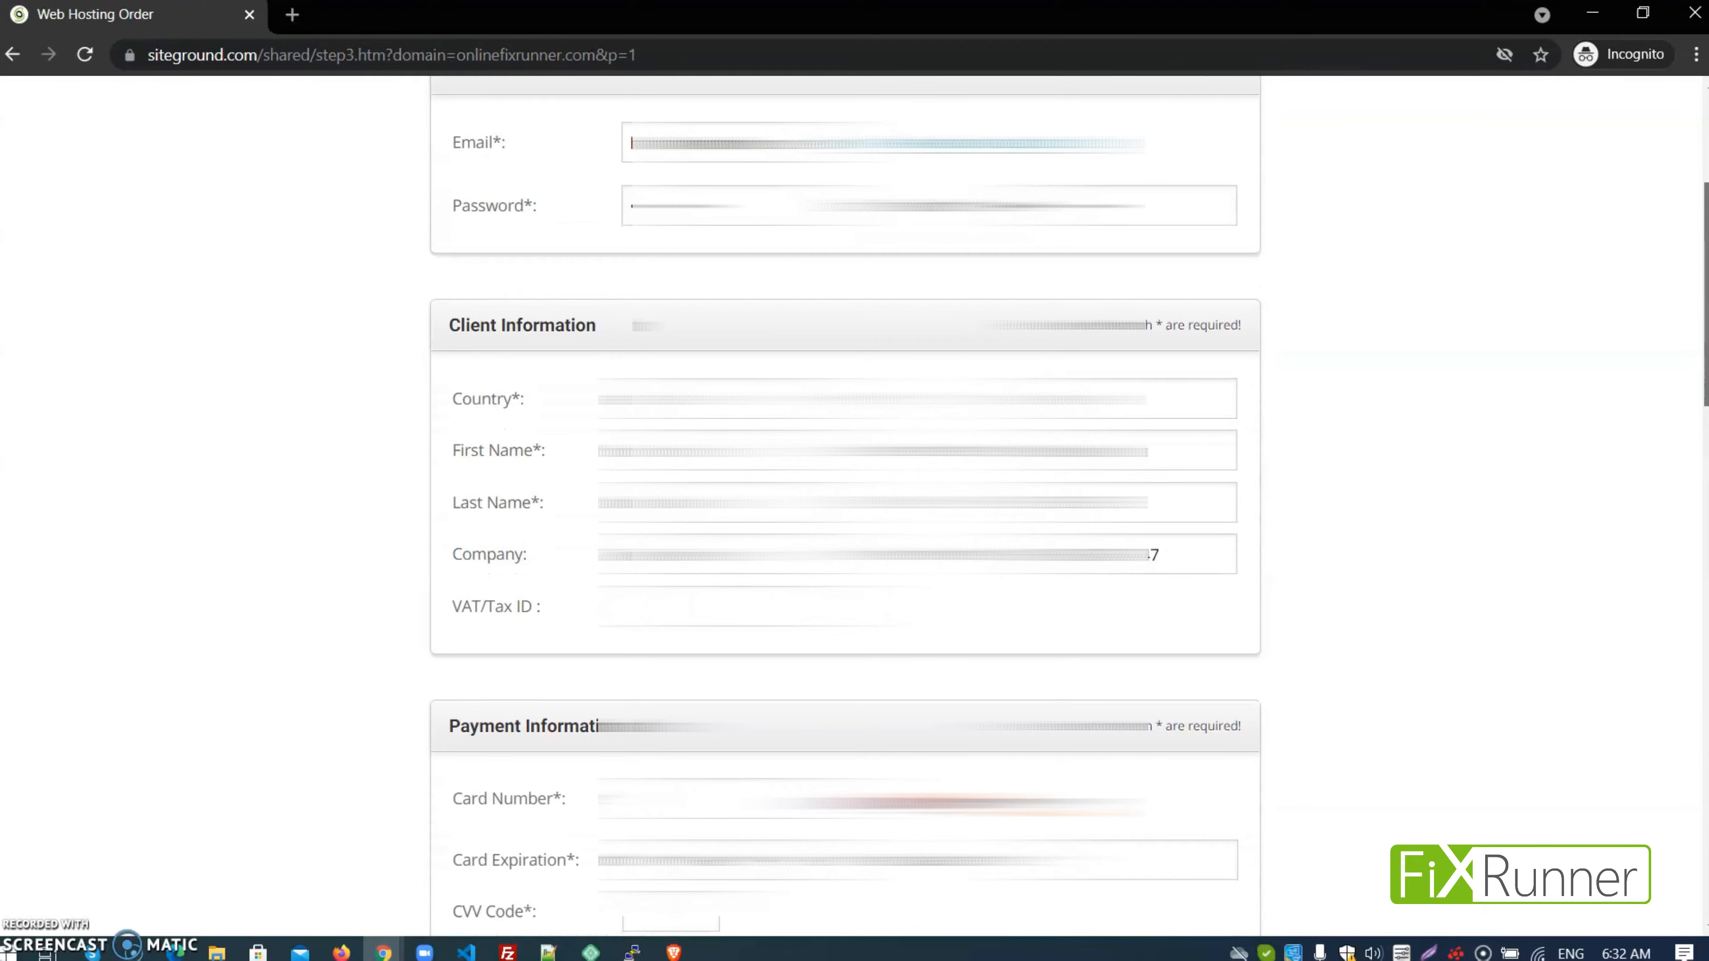
pyautogui.scroll(-3, 845, 504)
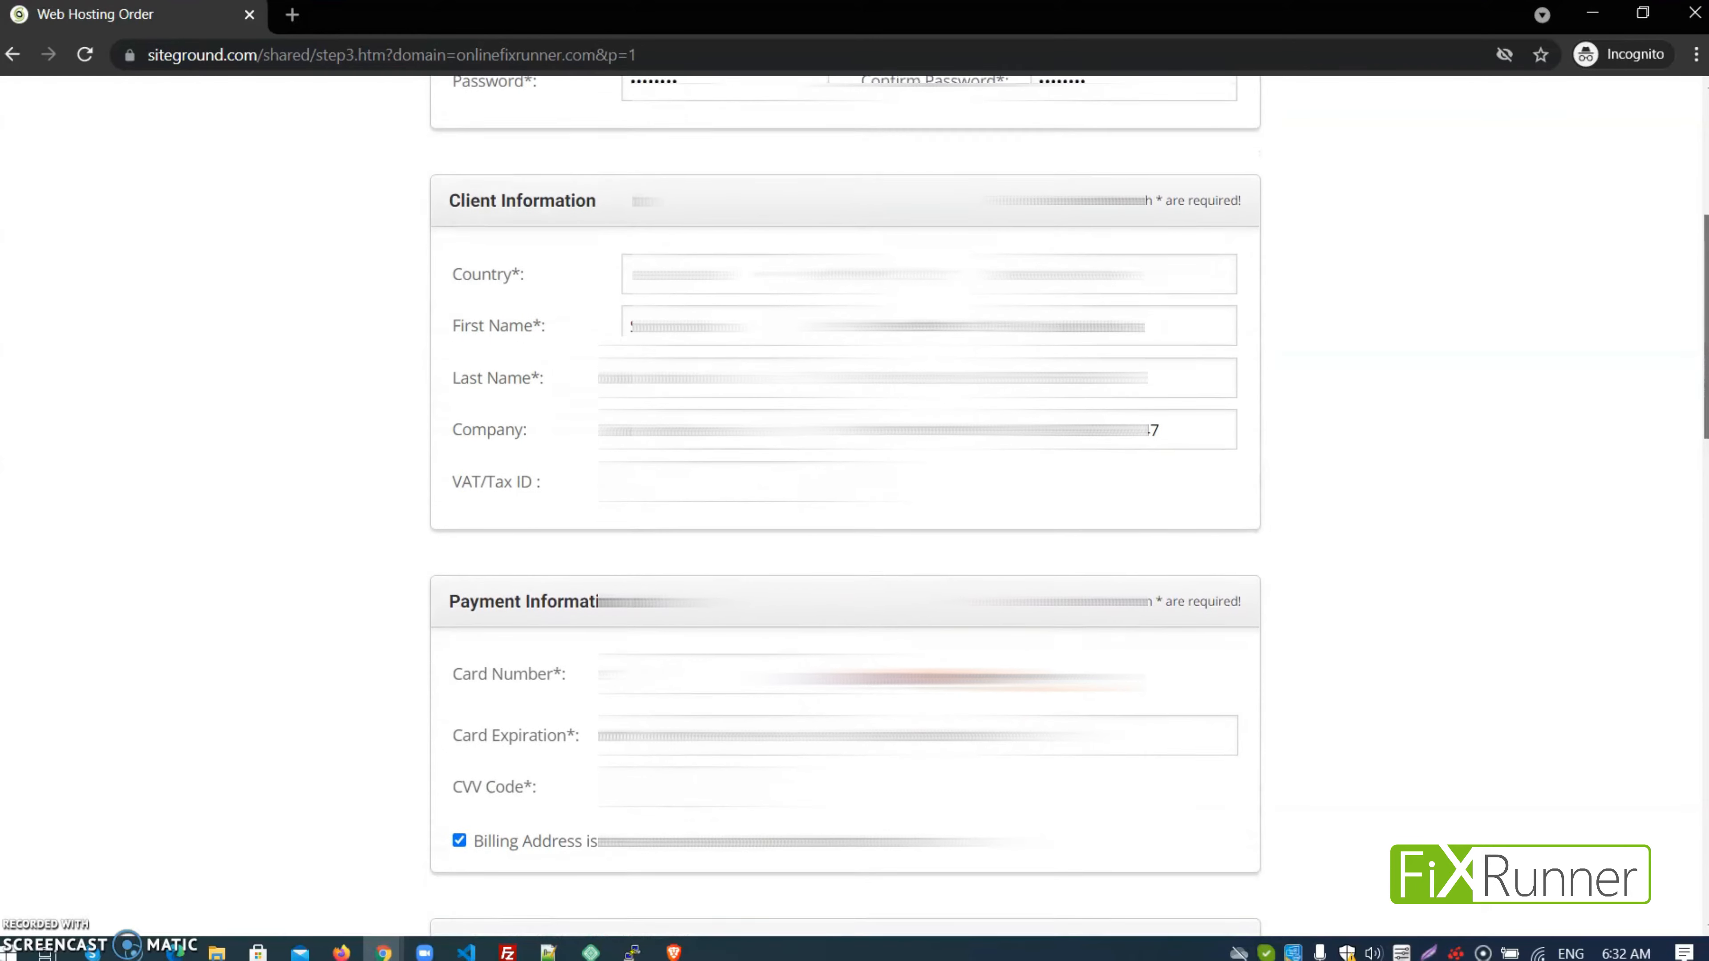
pyautogui.scroll(-4, 845, 505)
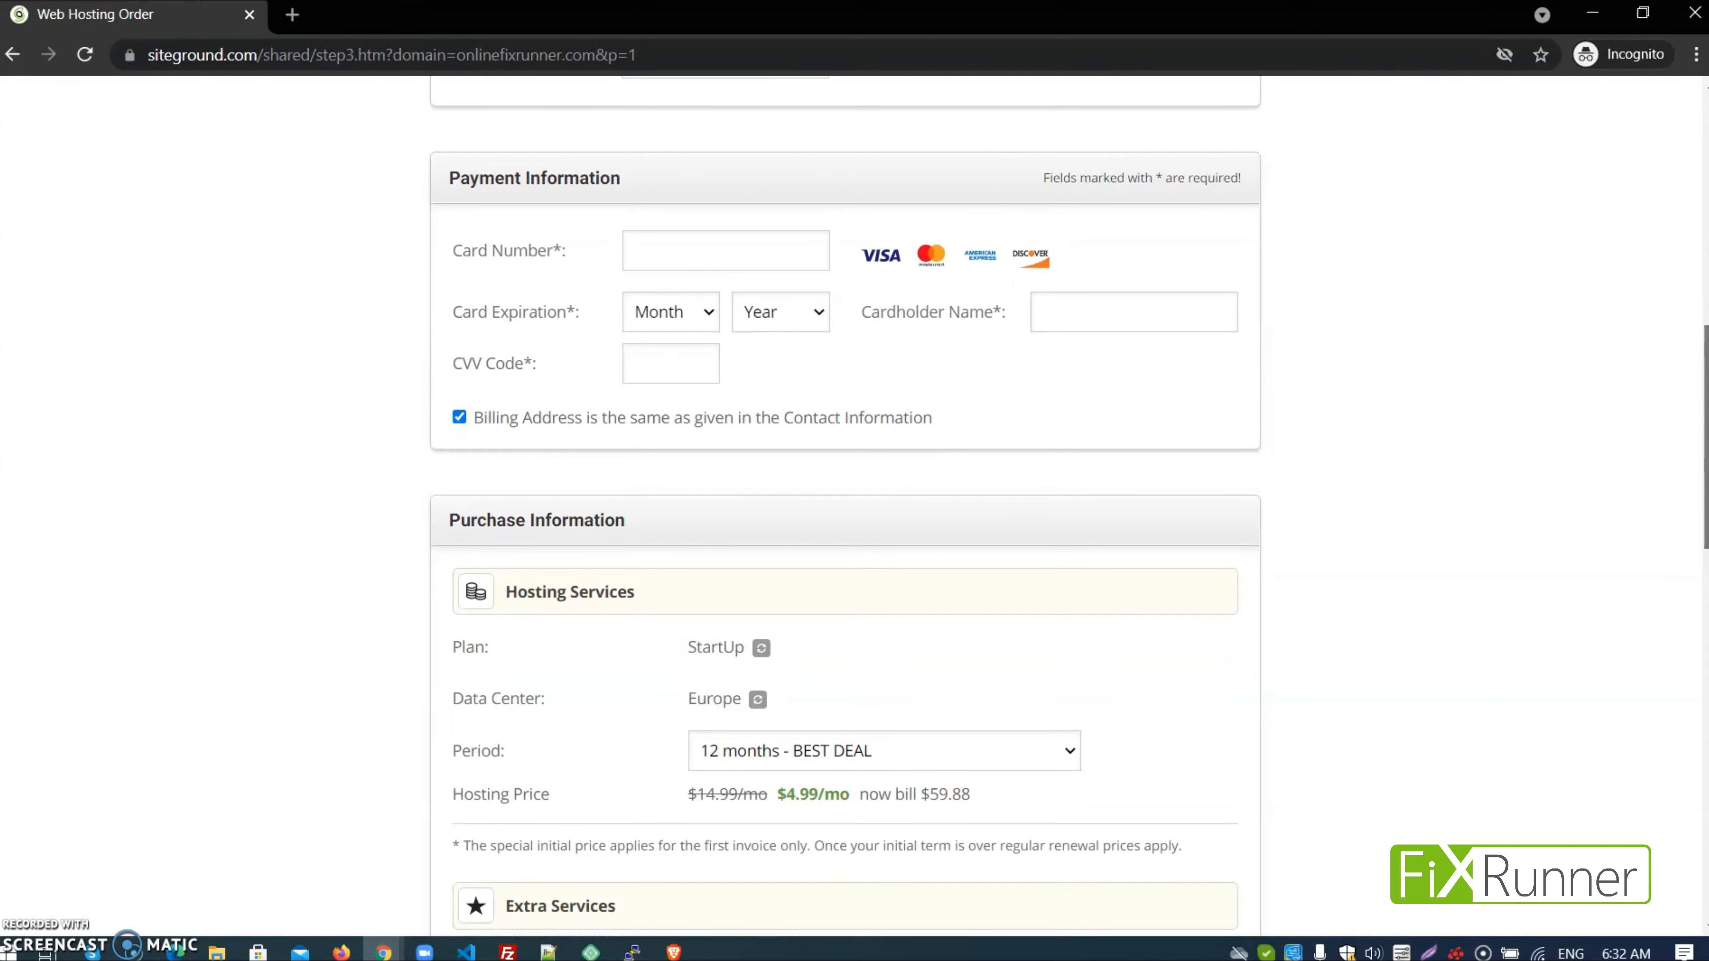
pyautogui.scroll(-2, 845, 504)
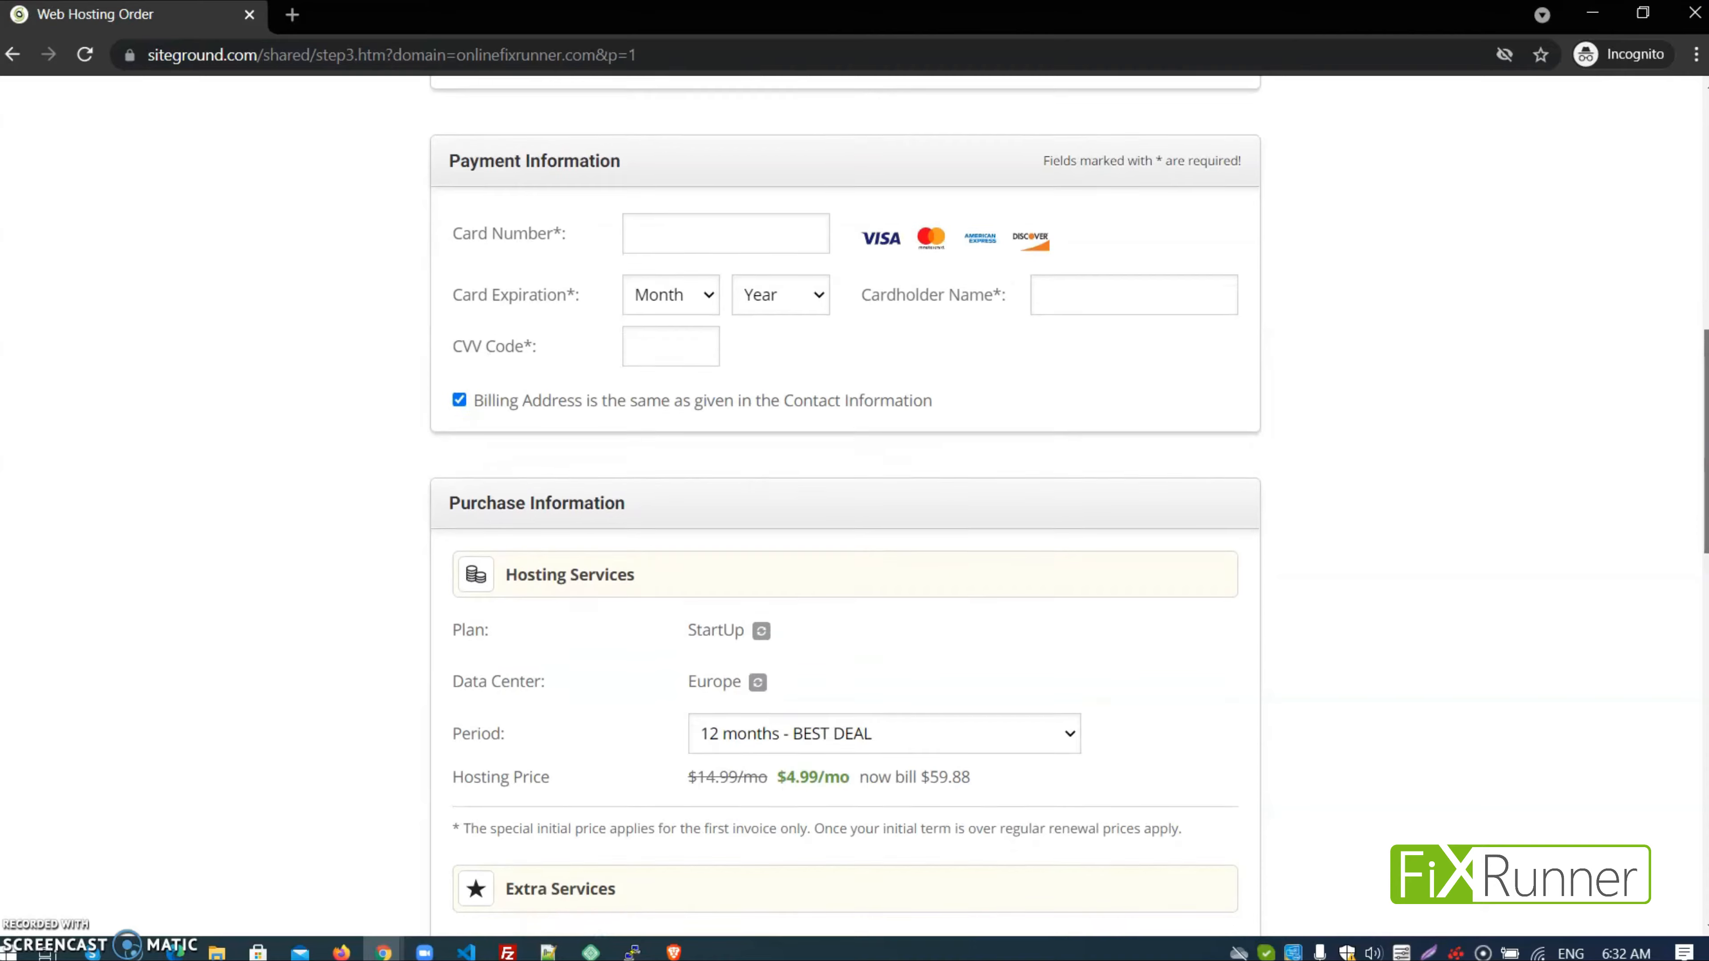
pyautogui.scroll(-3, 845, 503)
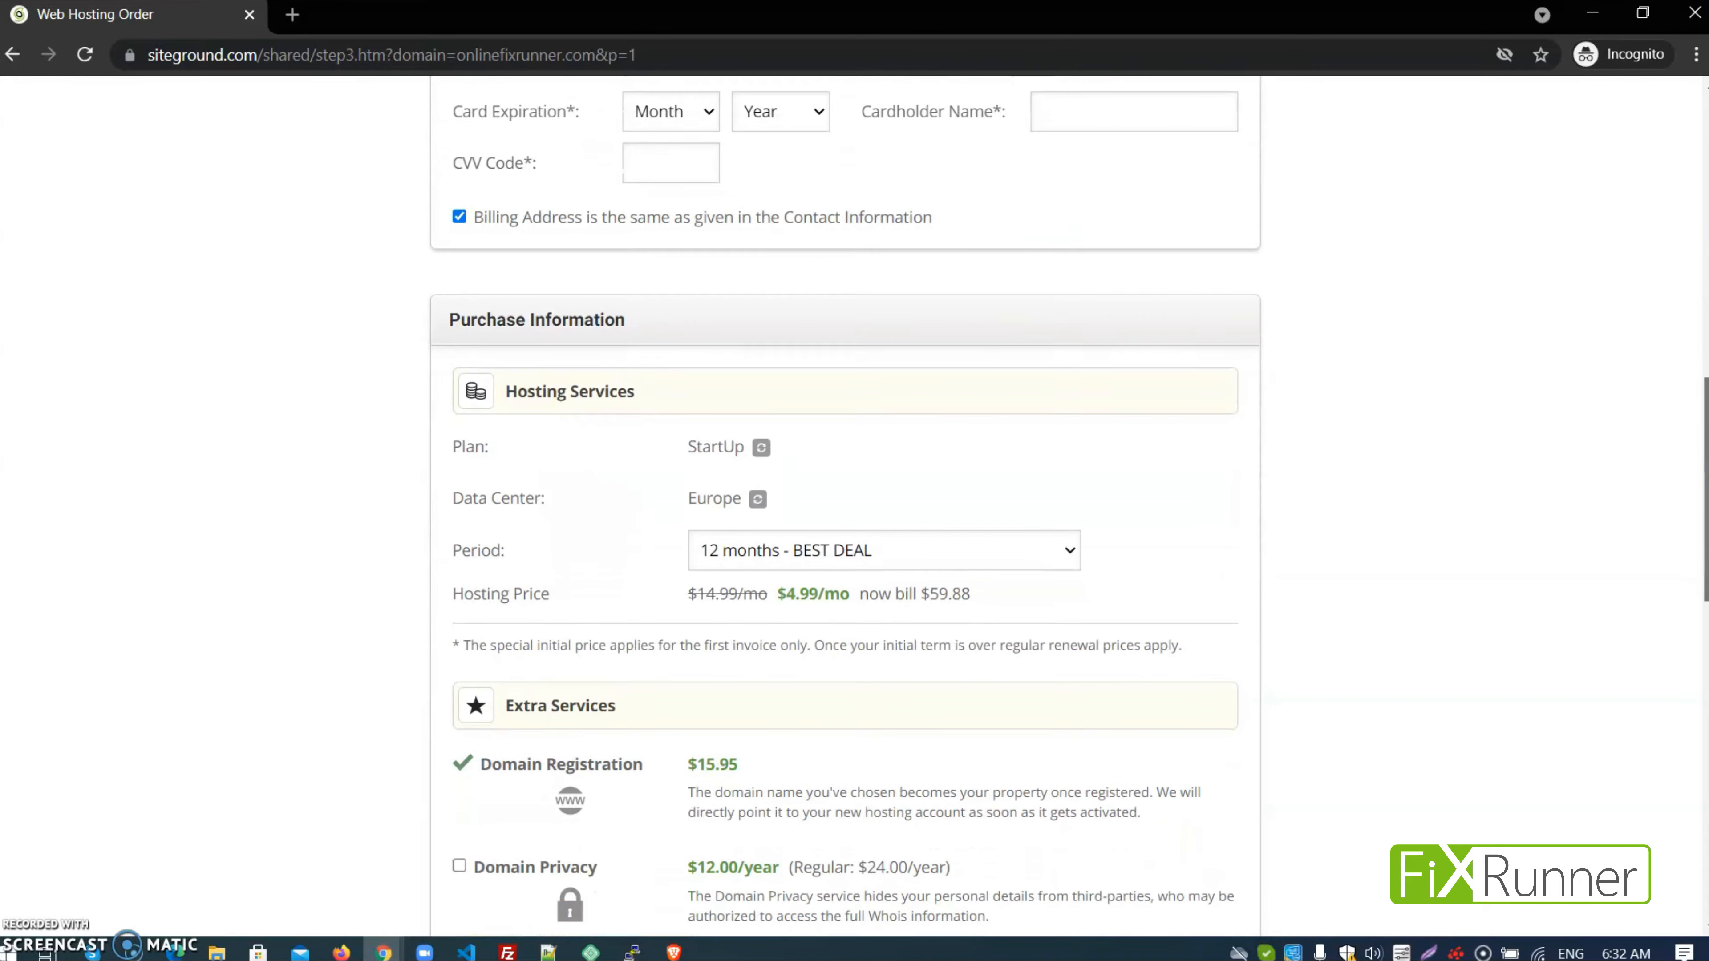
pyautogui.scroll(-1, 845, 504)
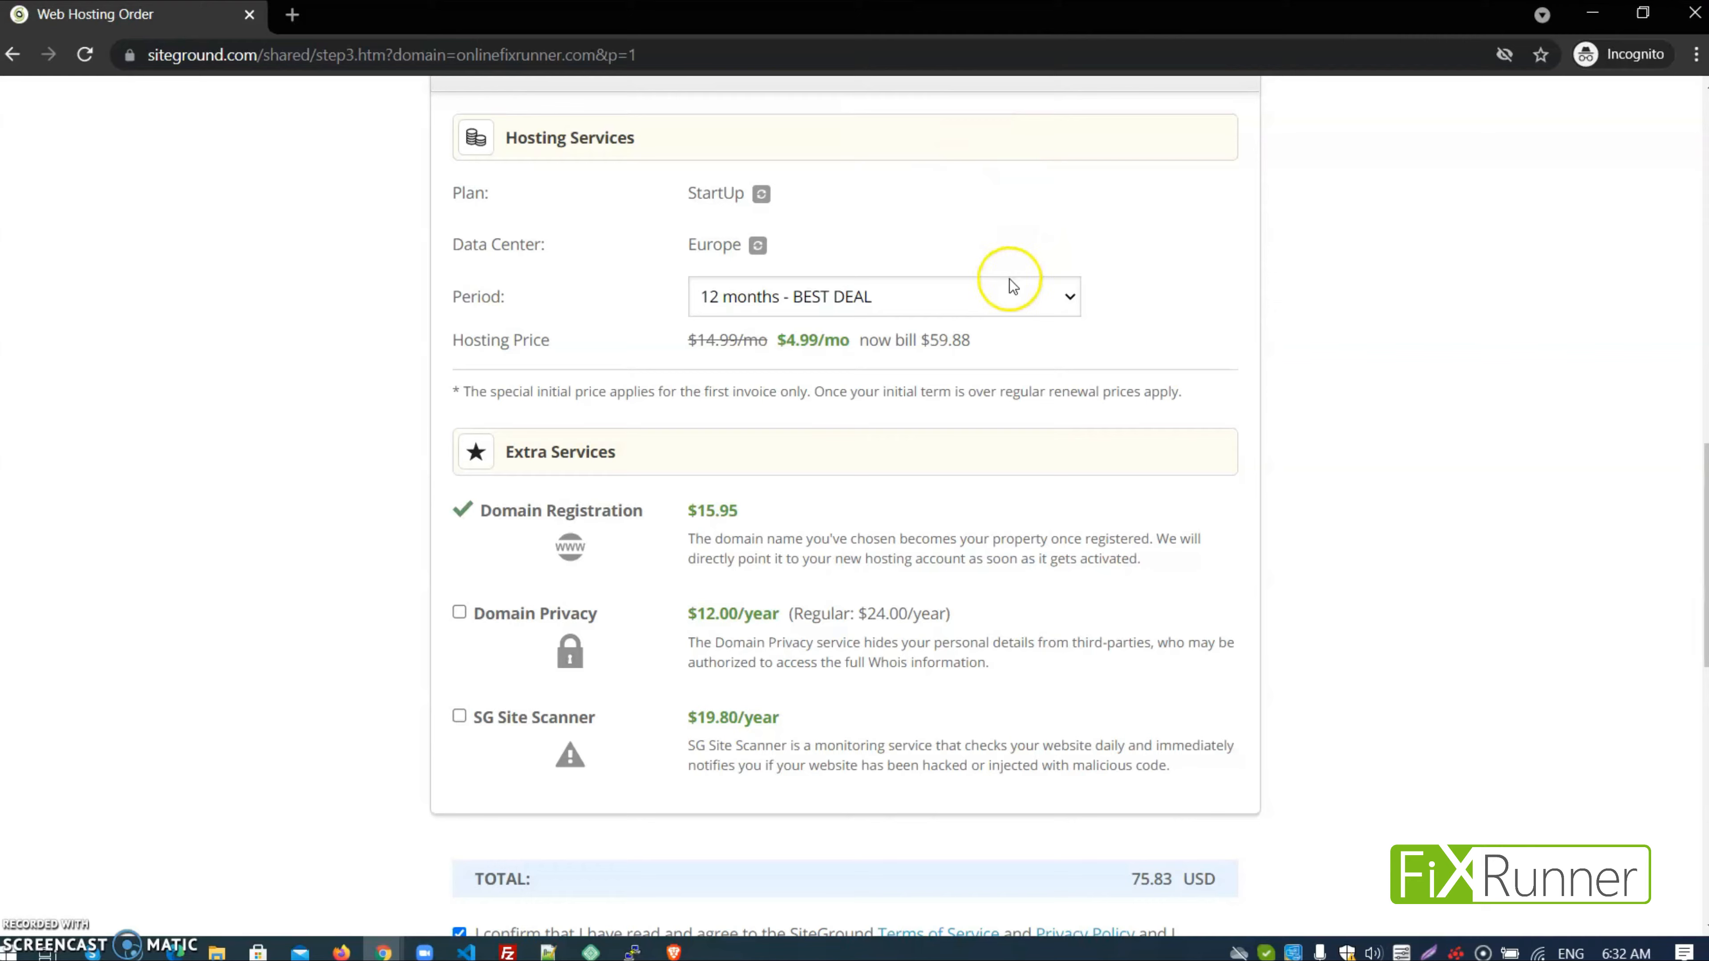
# Step: Set a 1-month period (35.94 USD total), accept the terms and pay for the order
pyautogui.click(953, 296)
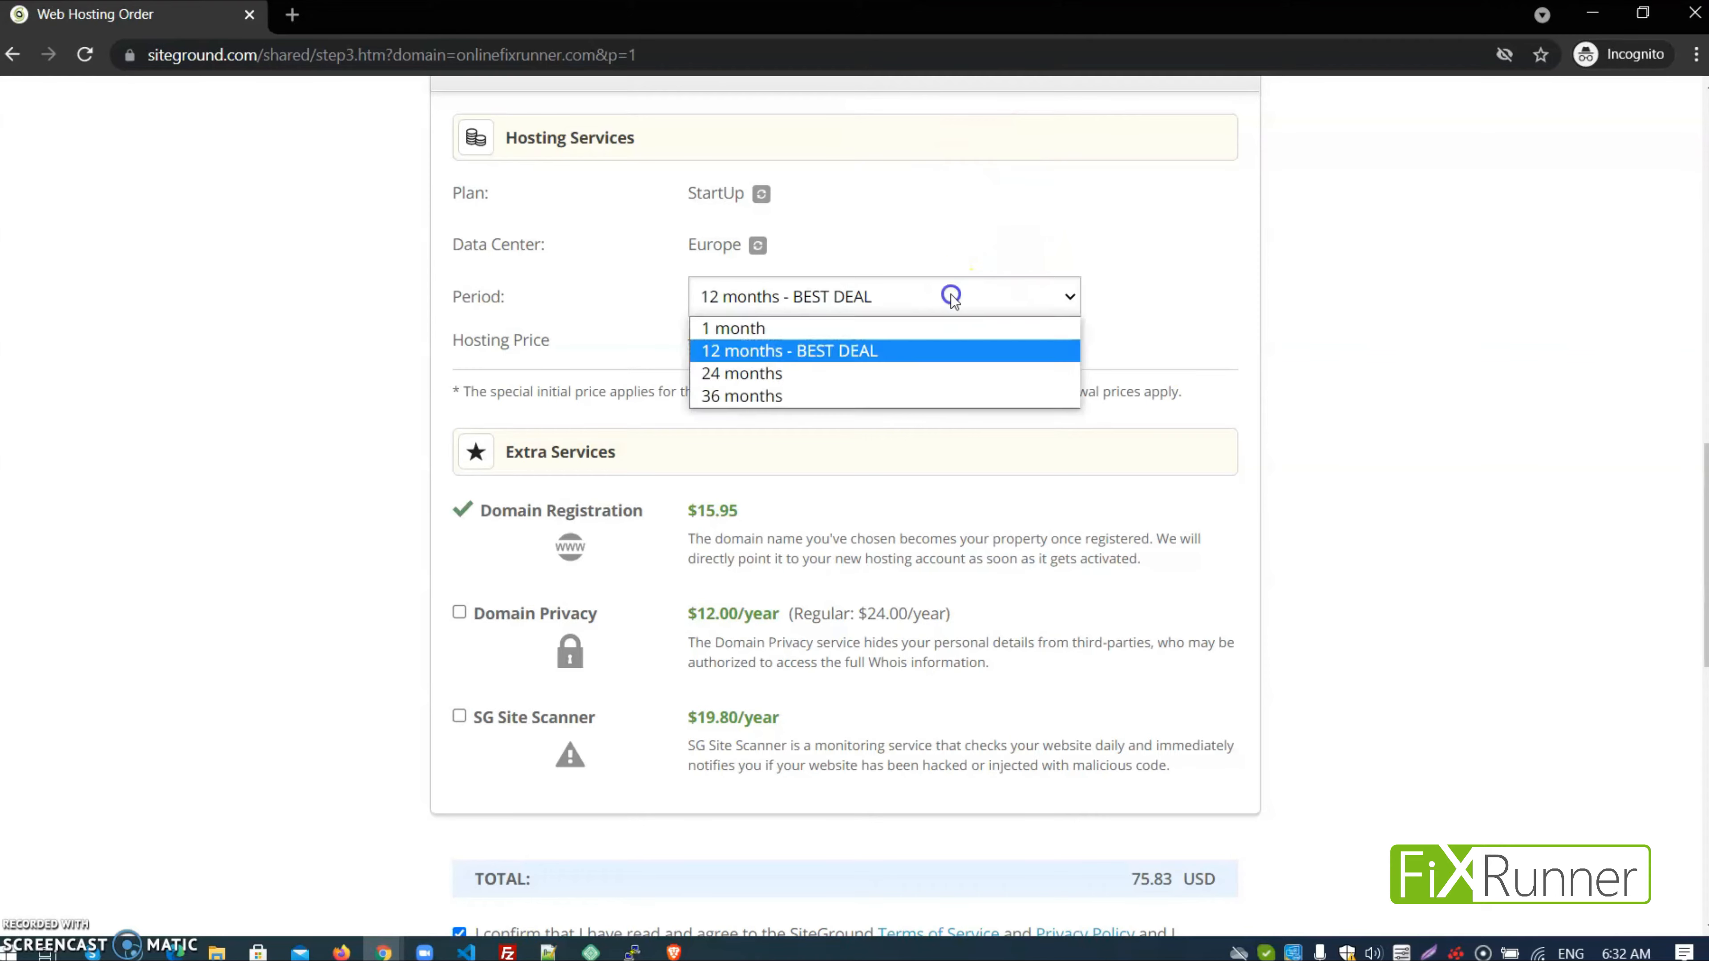
pyautogui.click(738, 329)
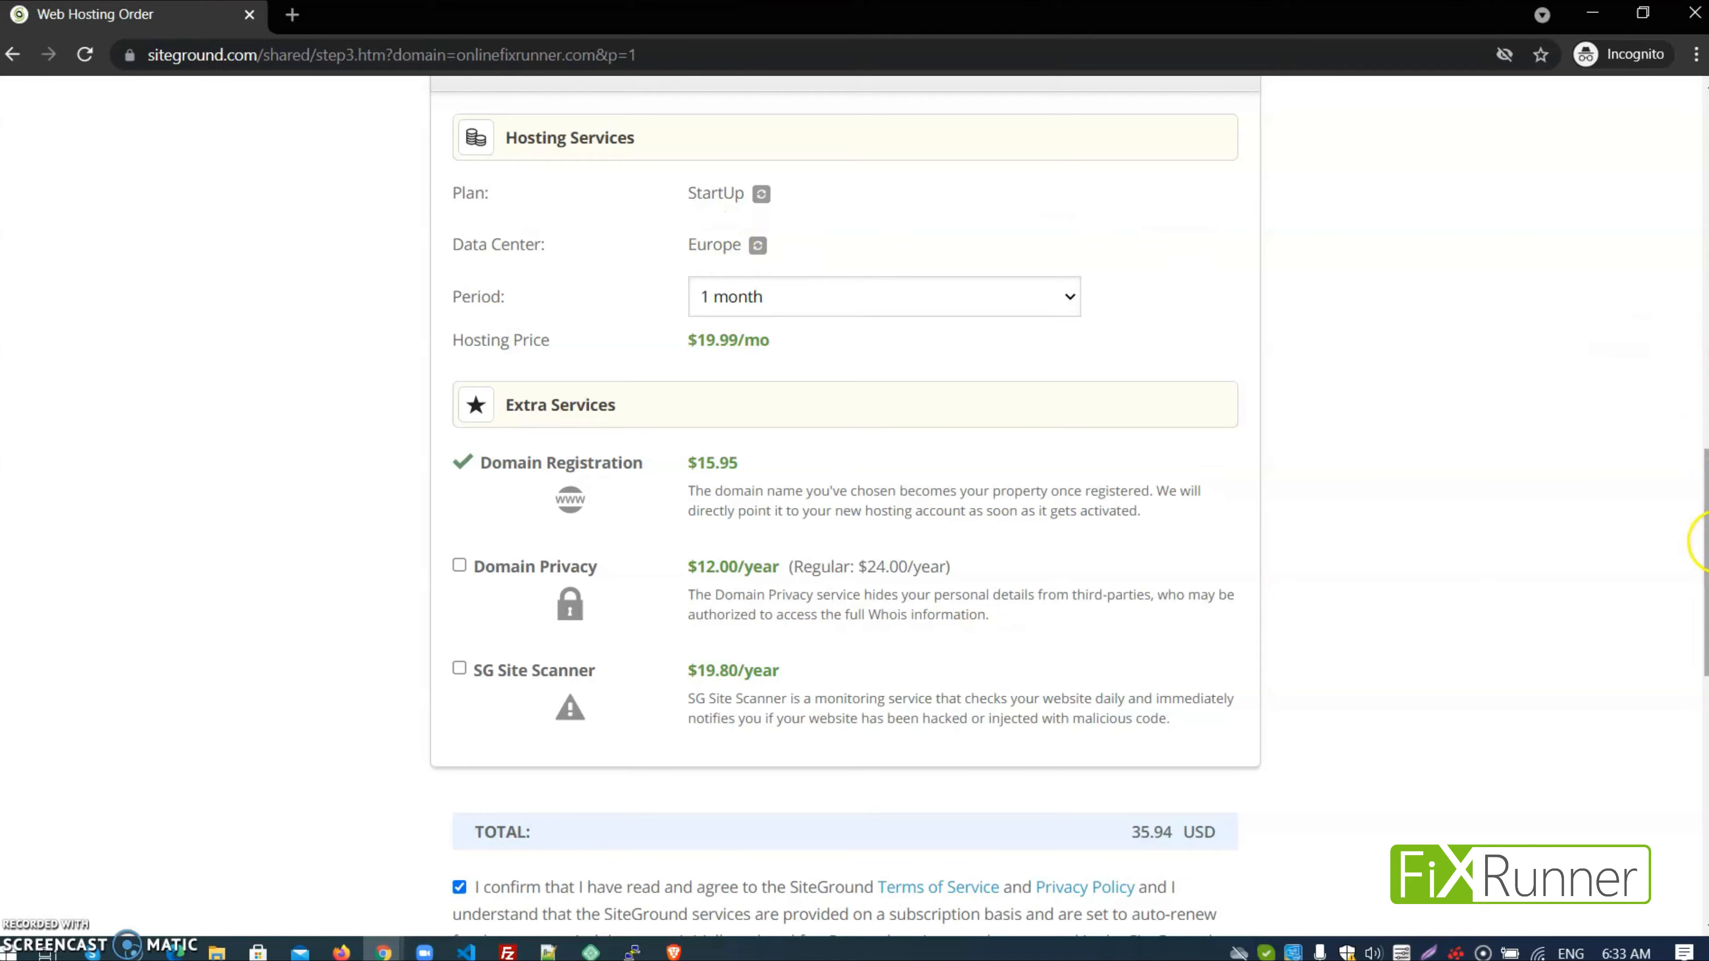
pyautogui.scroll(-5, 1702, 539)
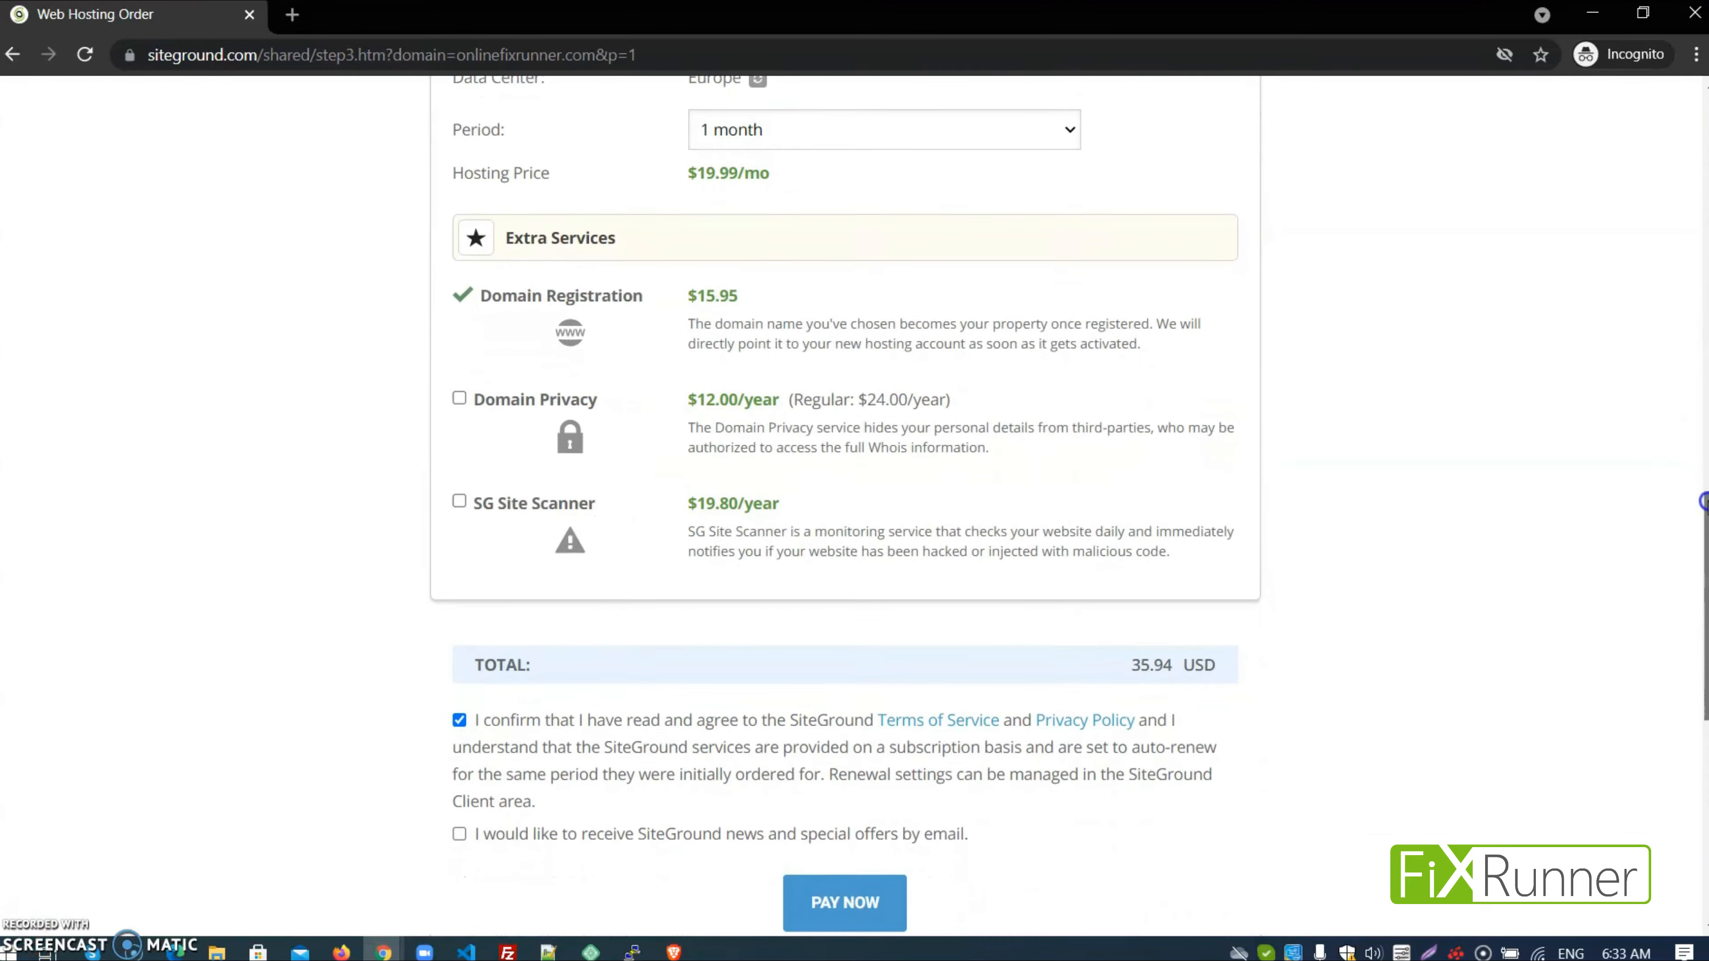
pyautogui.click(458, 561)
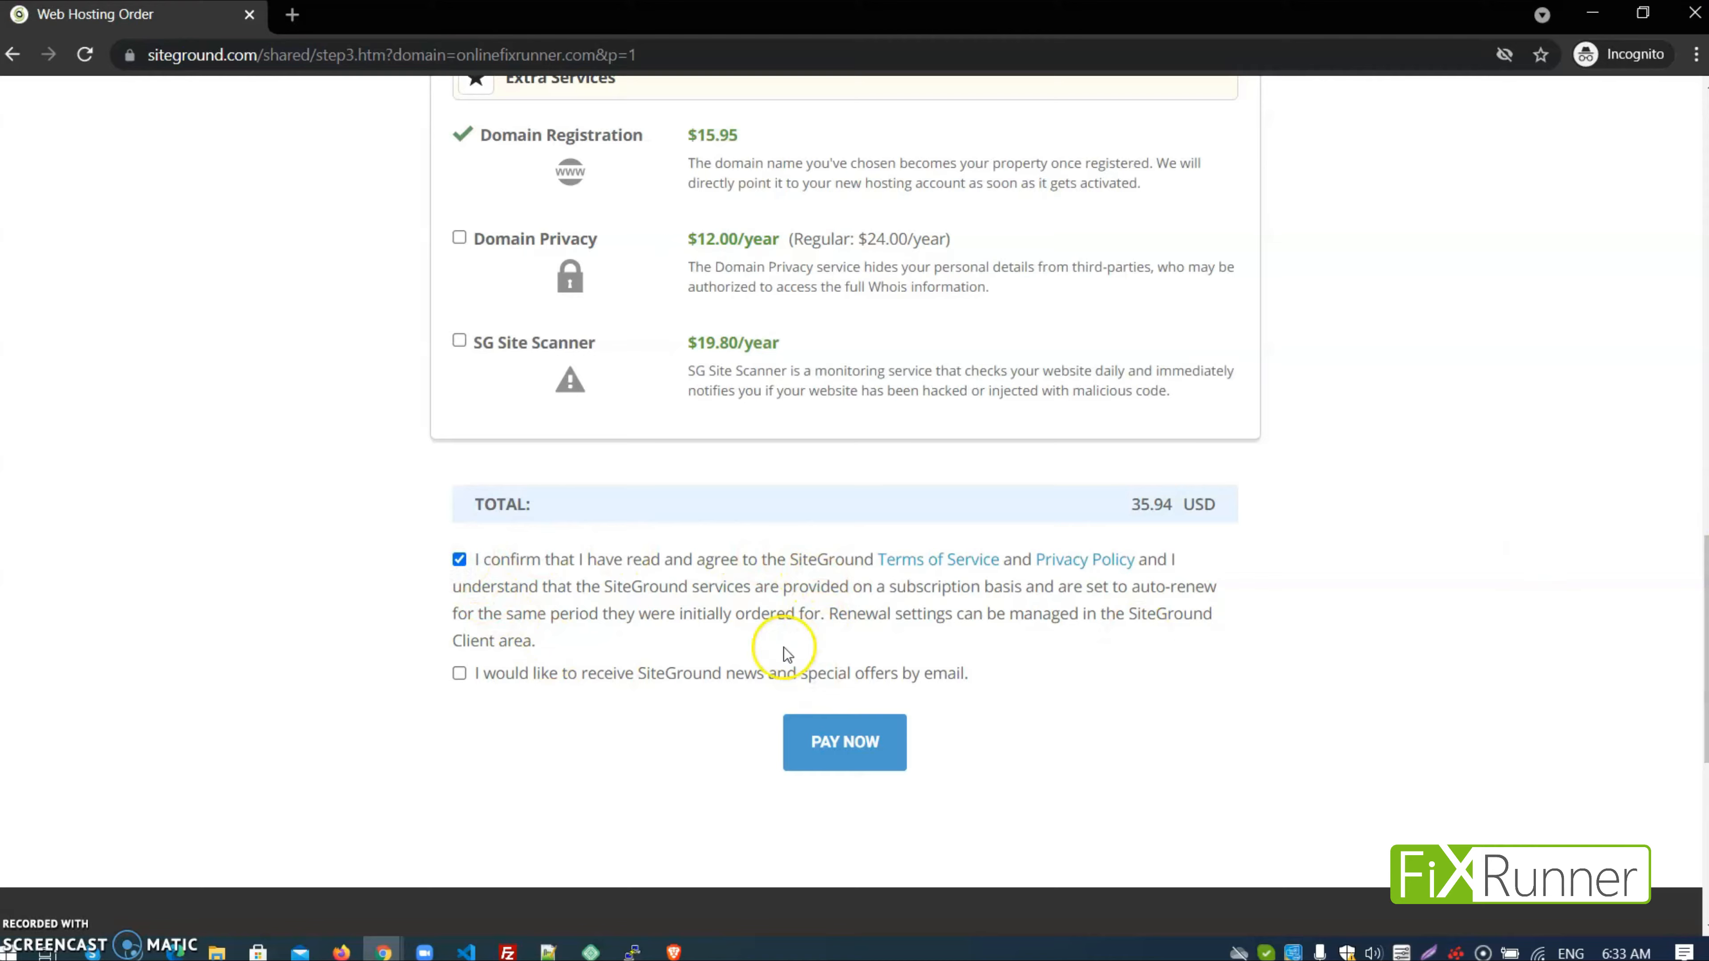
pyautogui.click(836, 743)
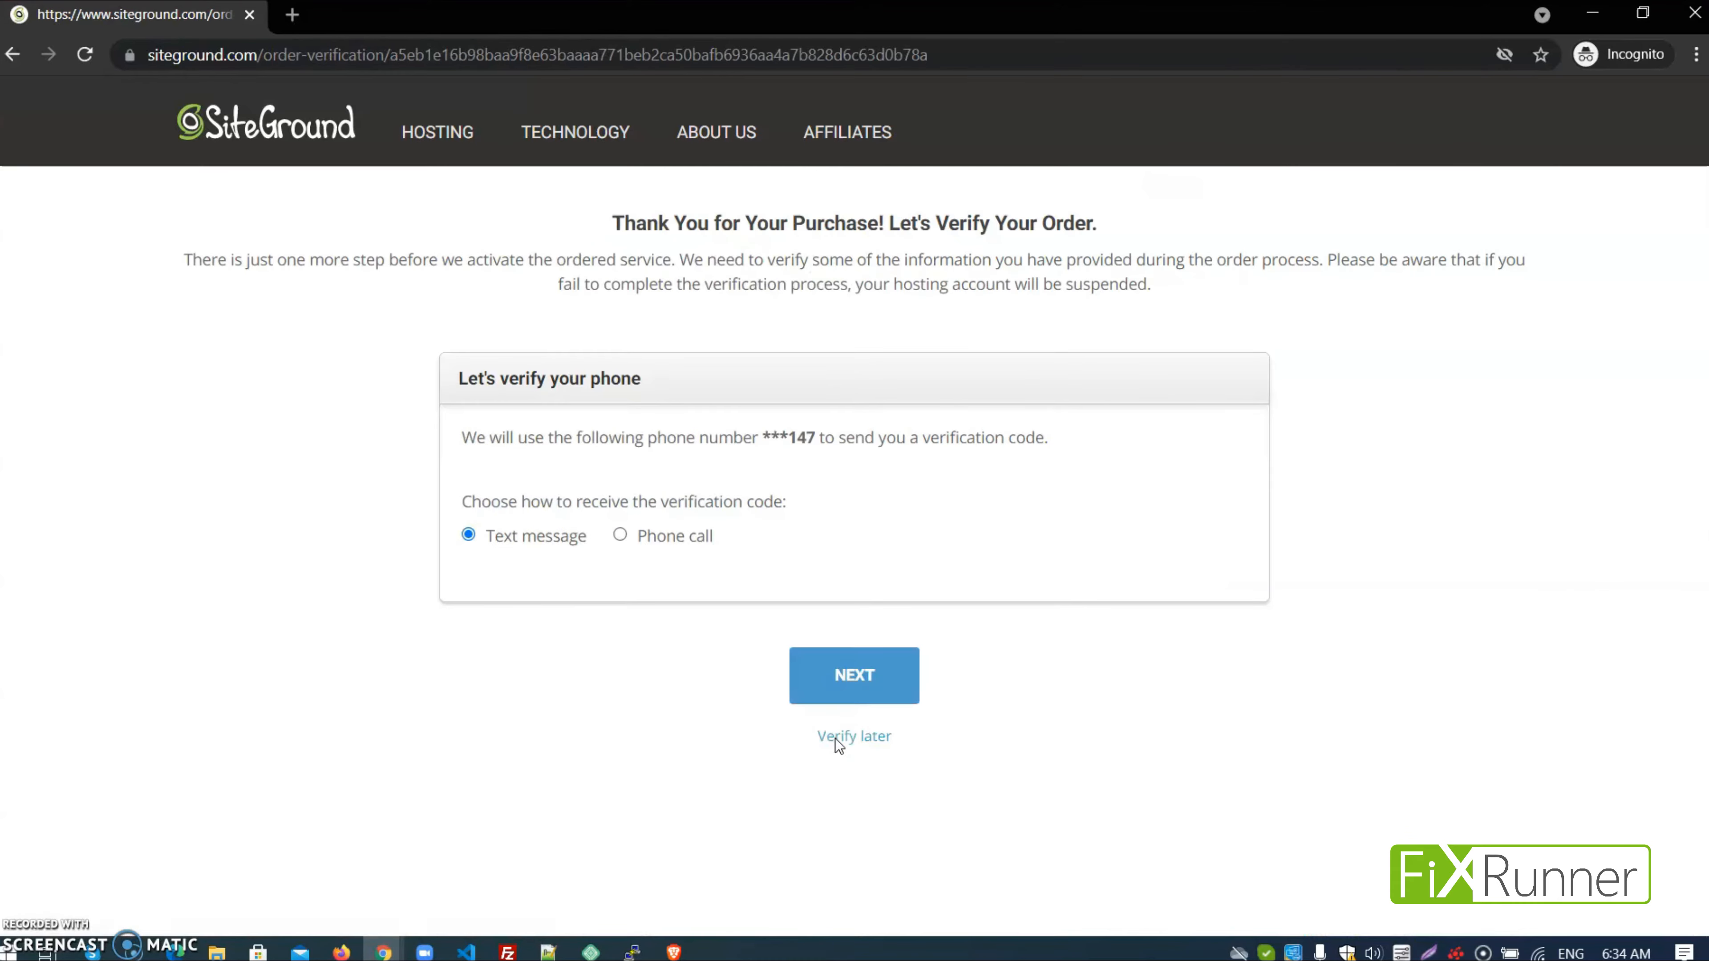
# Step: Verify the phone by text message, entering the received SMS verification code
pyautogui.click(760, 741)
pyautogui.click(867, 674)
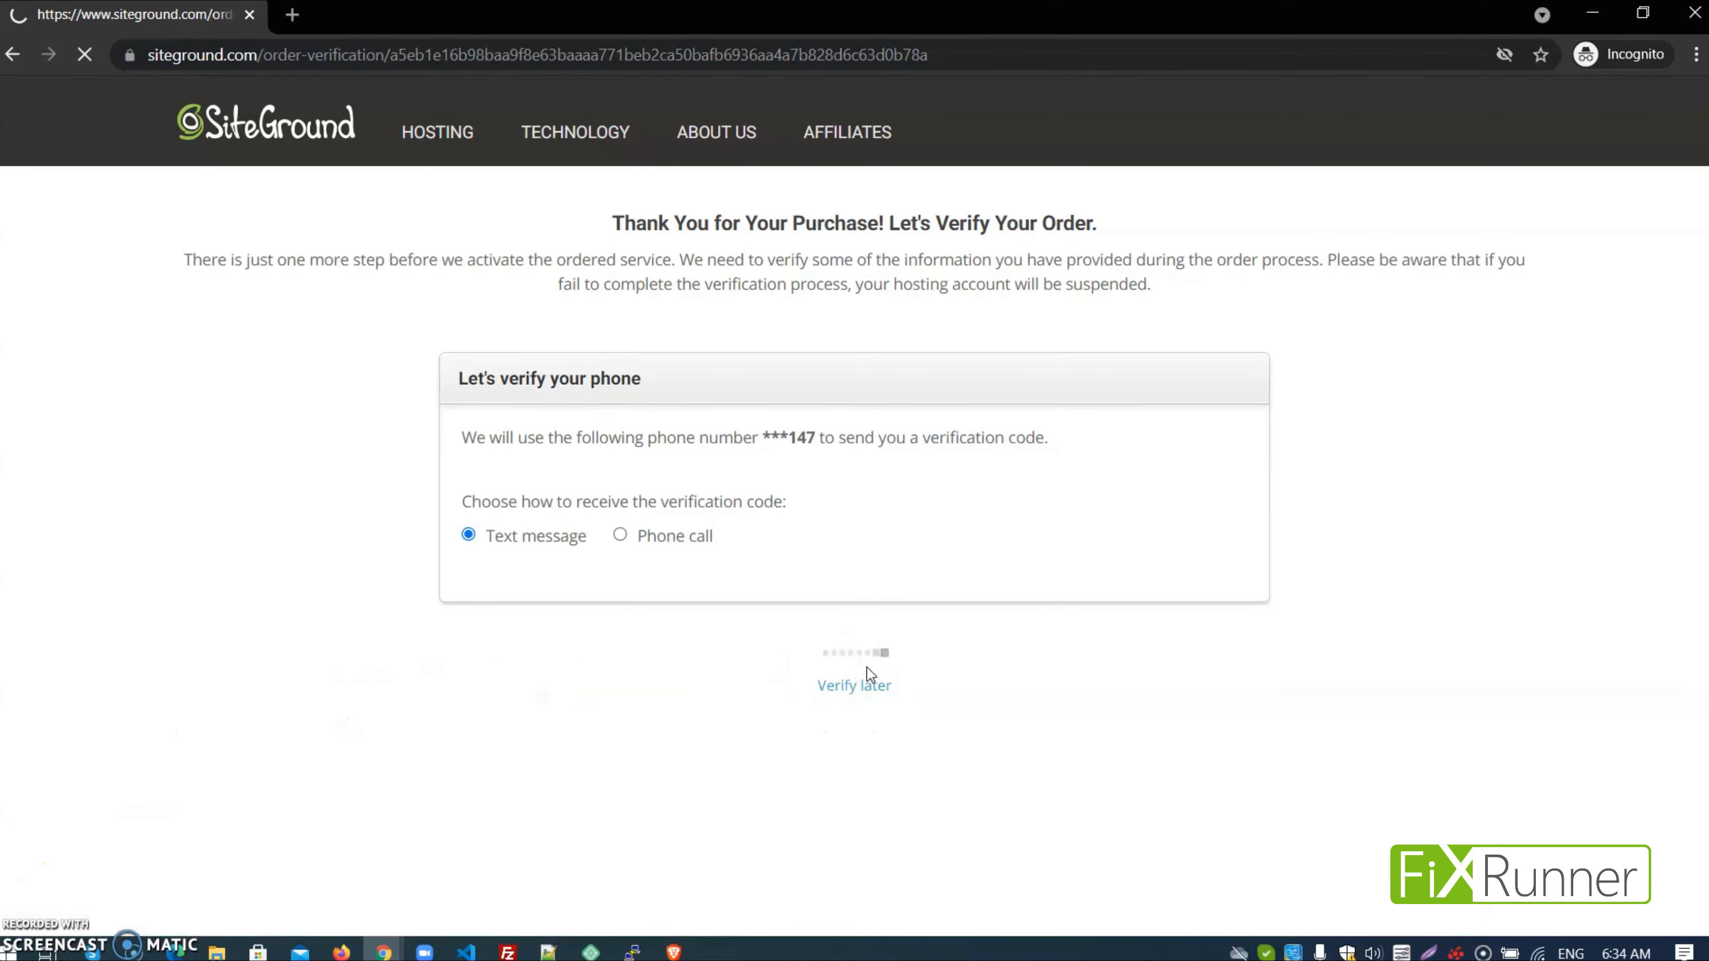
pyautogui.click(637, 496)
pyautogui.click(873, 700)
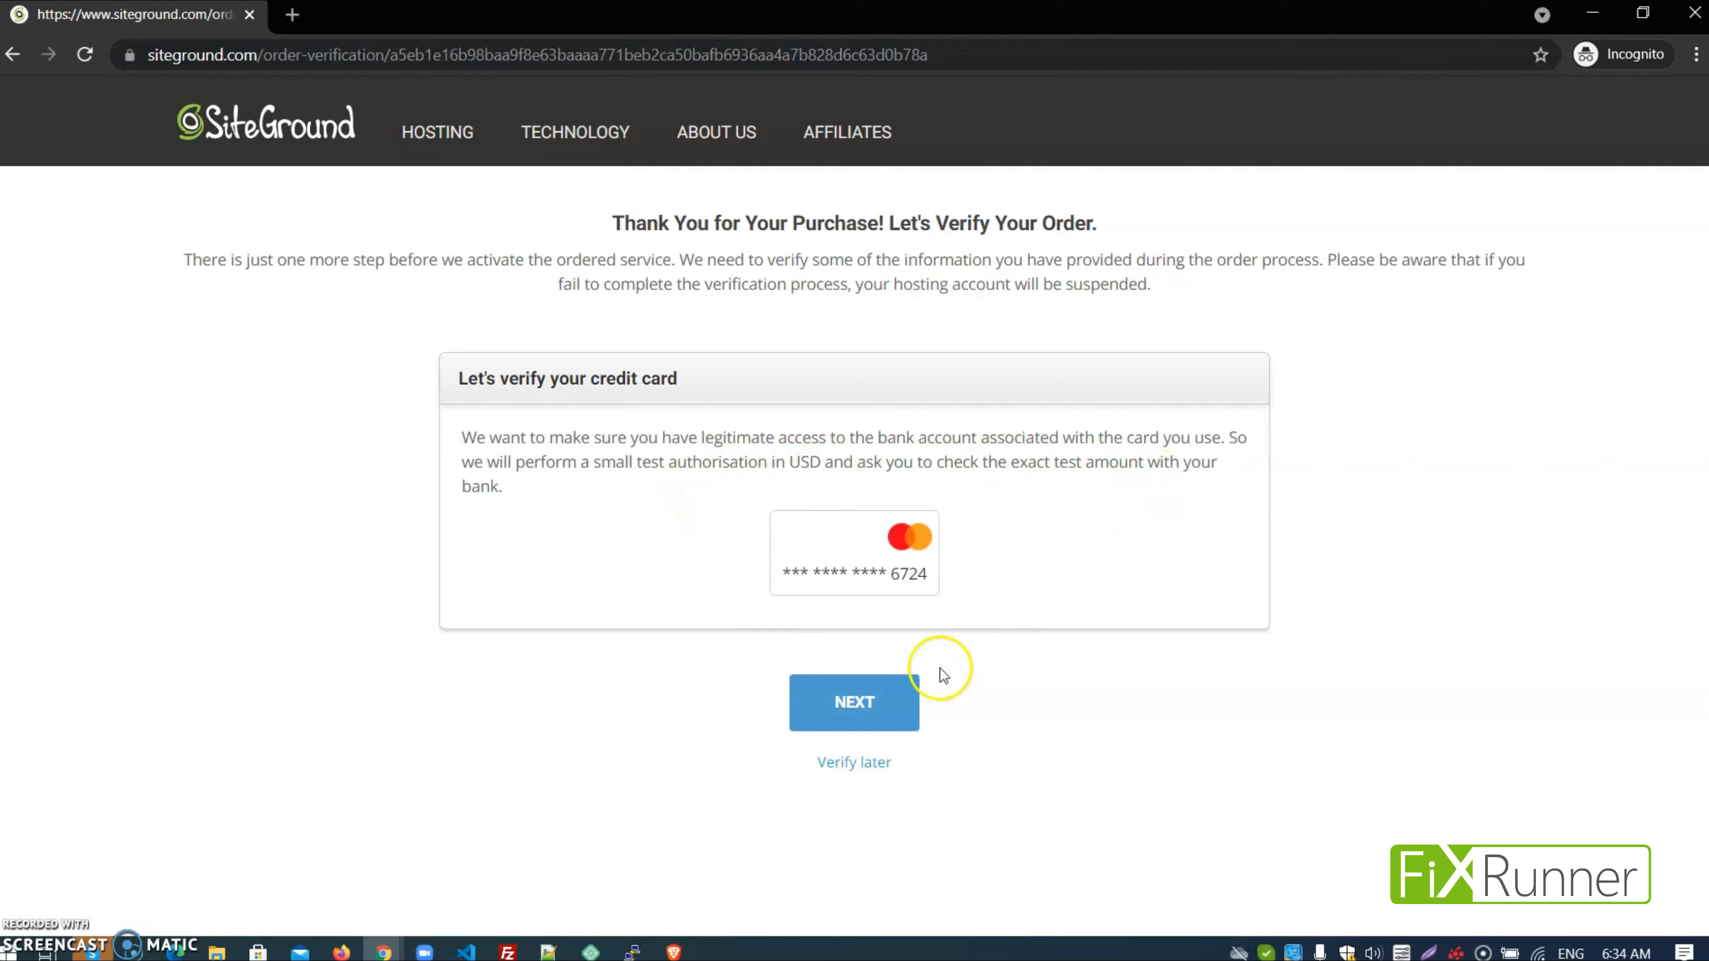
# Step: Start the card test authorisation and submit the pasted 3.05 amount
pyautogui.click(855, 701)
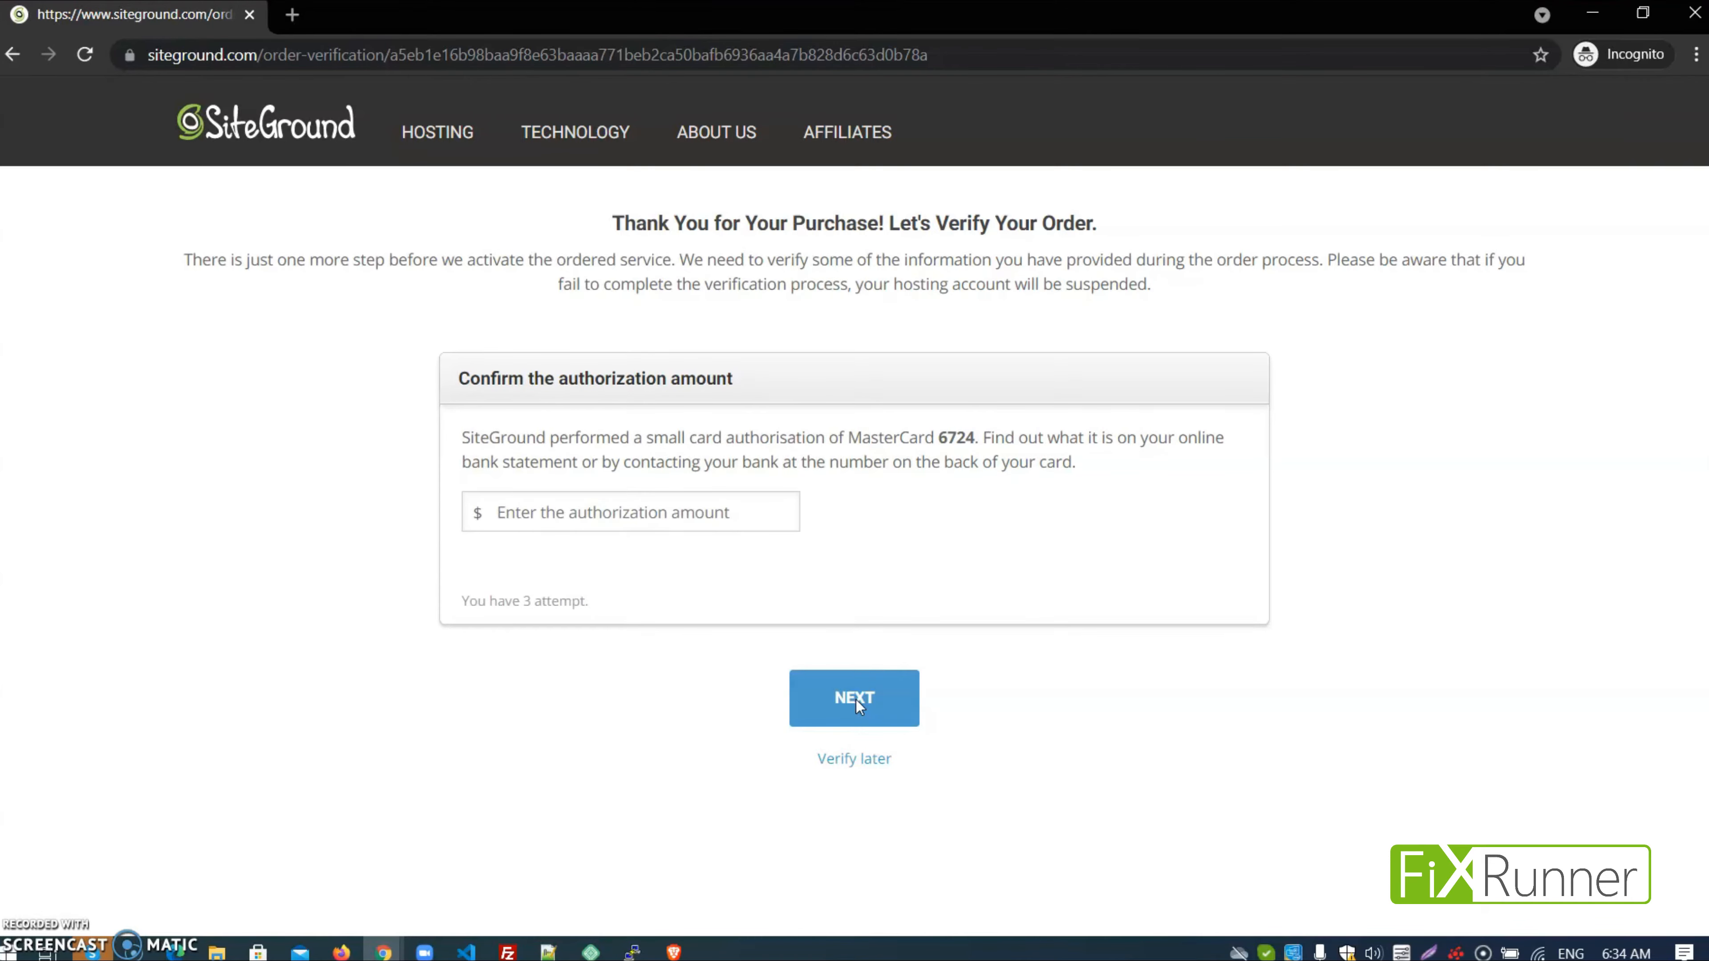
pyautogui.rightClick(532, 512)
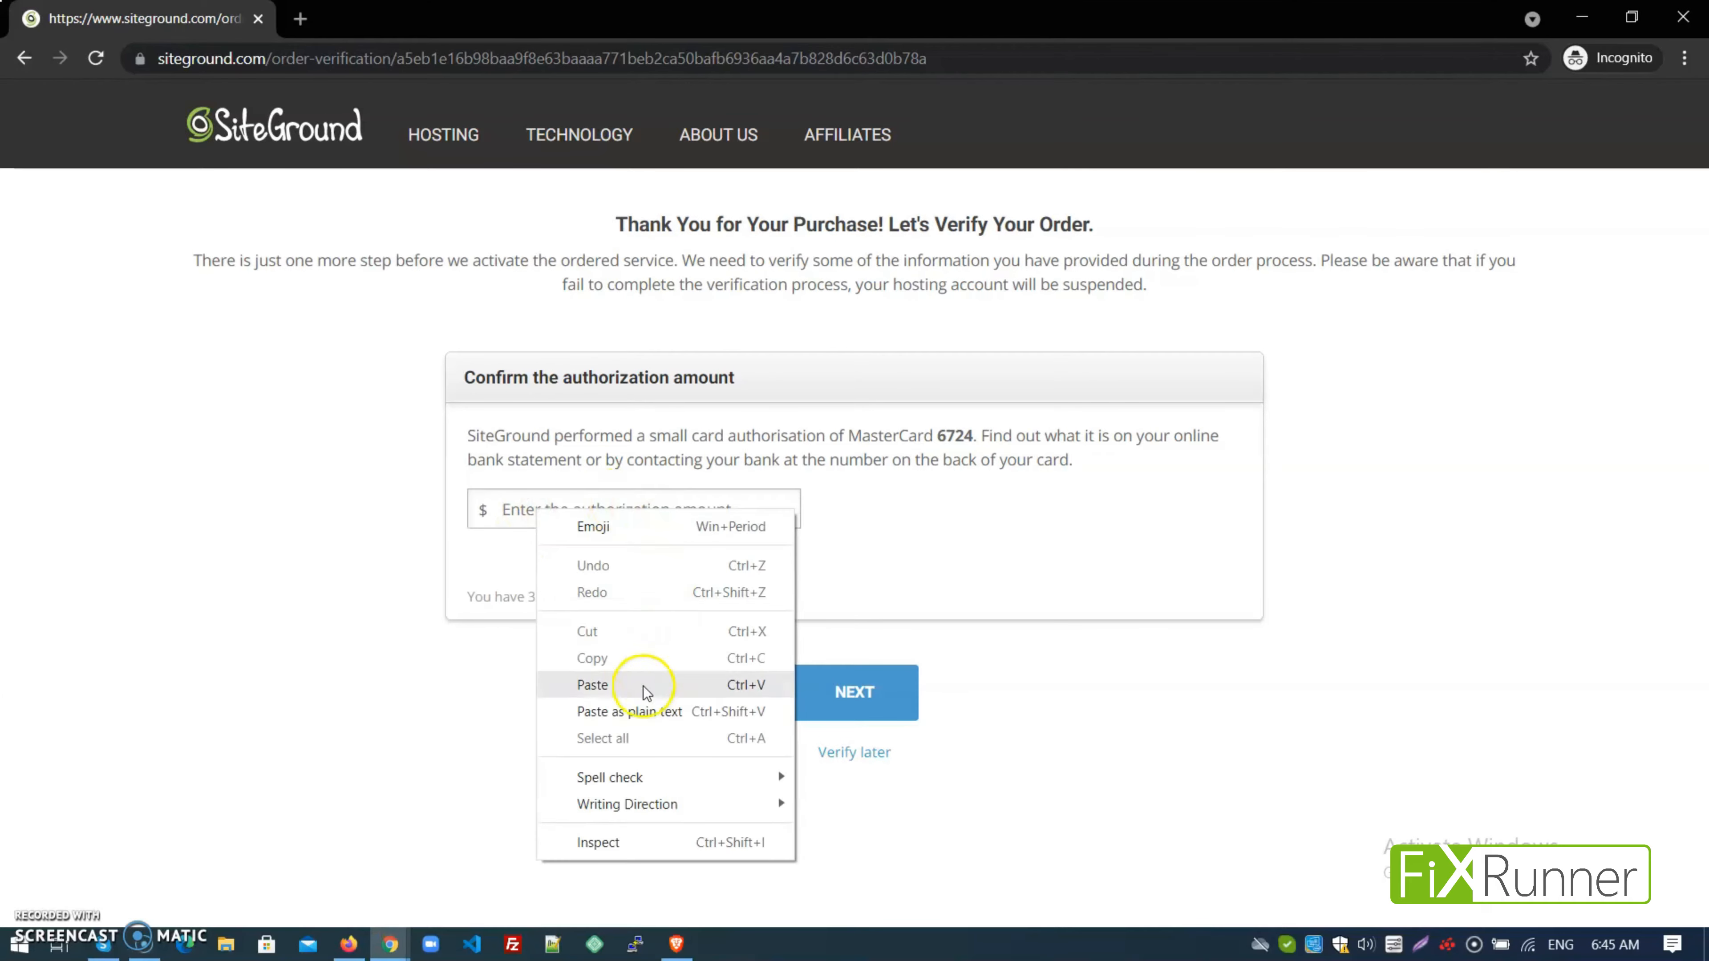
pyautogui.click(635, 707)
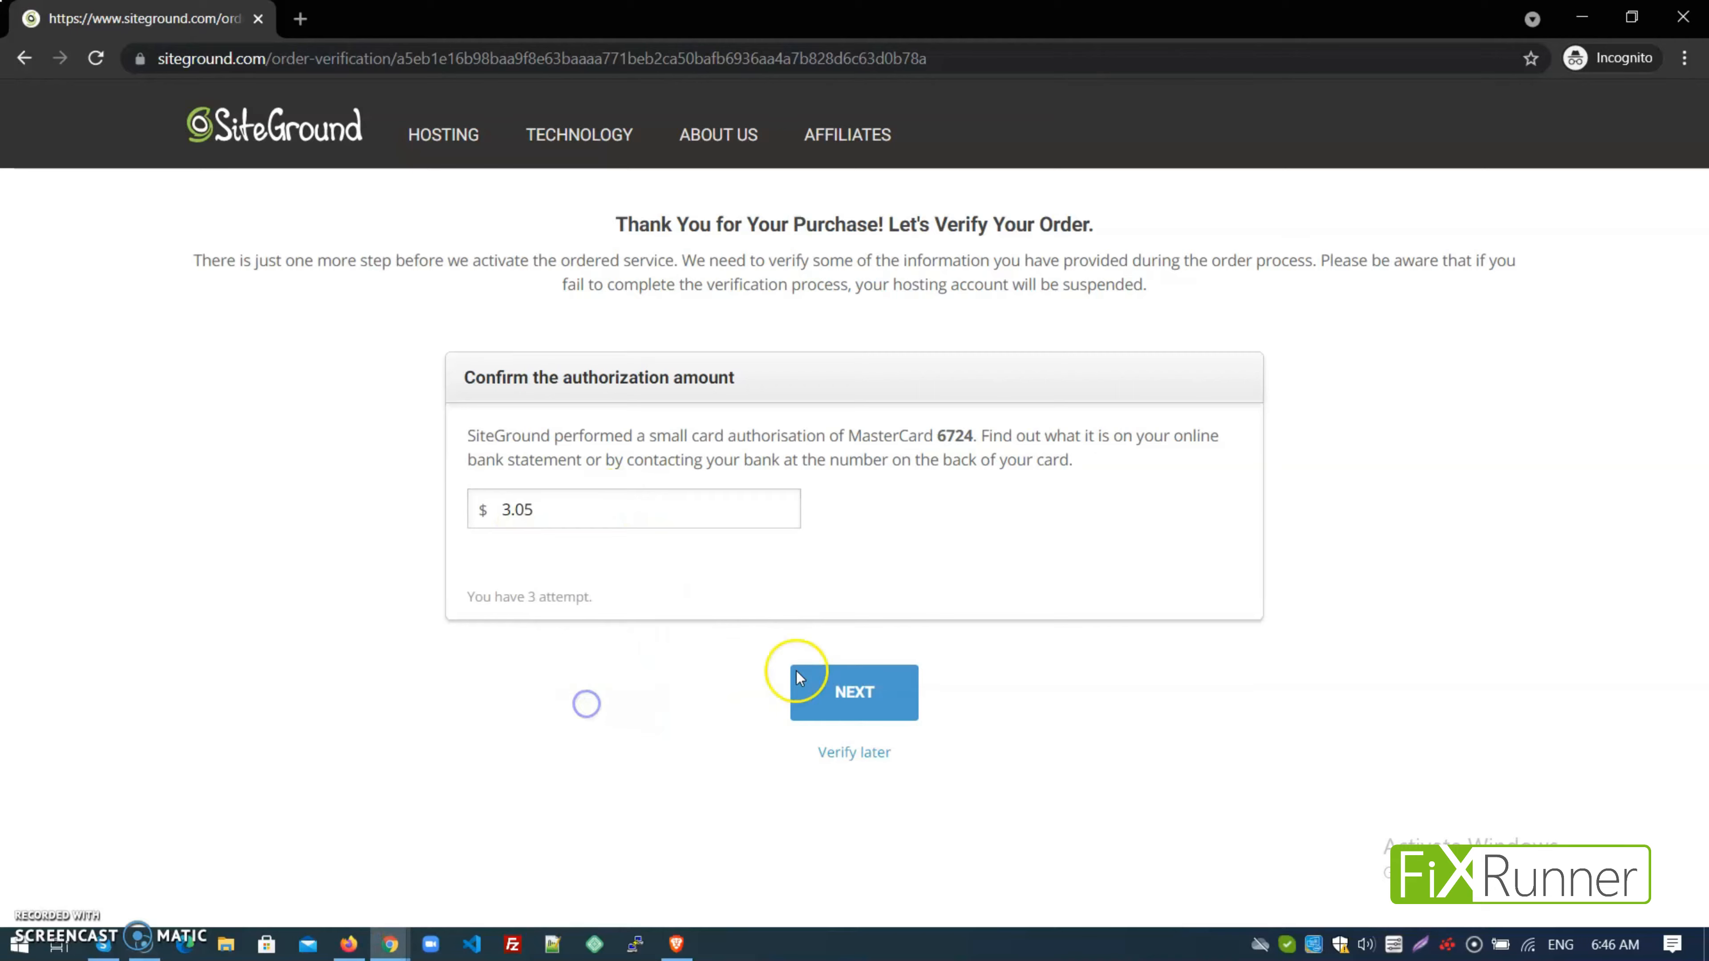
pyautogui.click(877, 688)
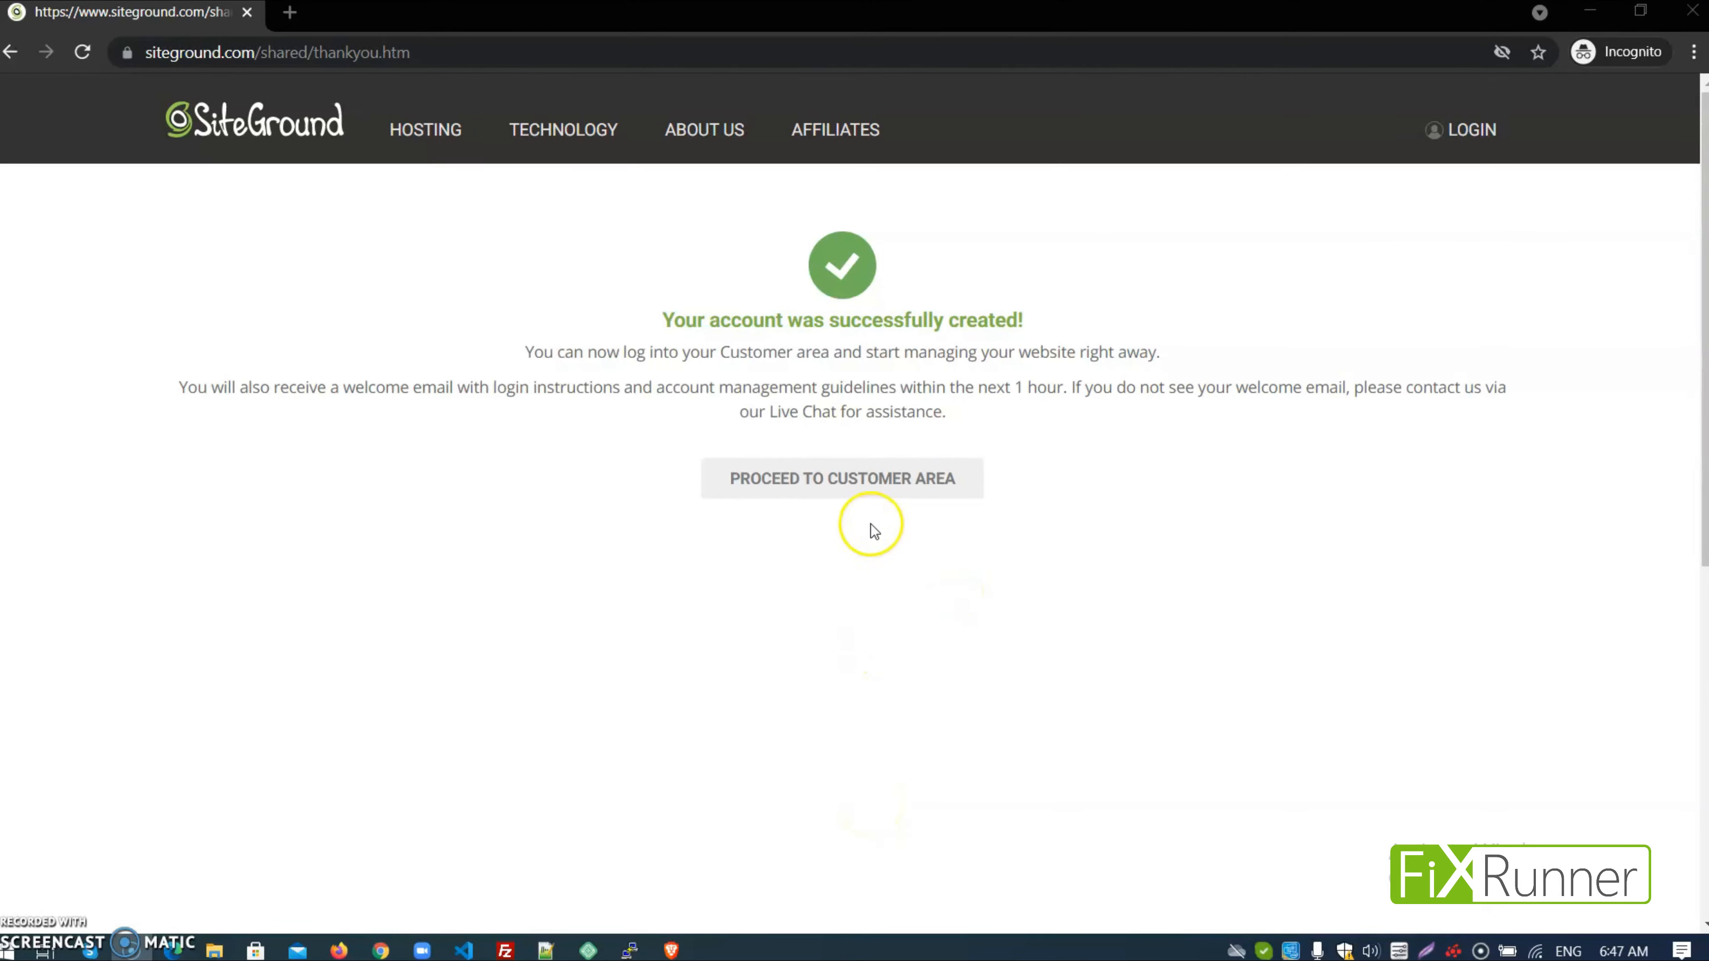
# Step: Go to the customer area and launch Set Up Site for onlinefixrunner.com
pyautogui.click(842, 484)
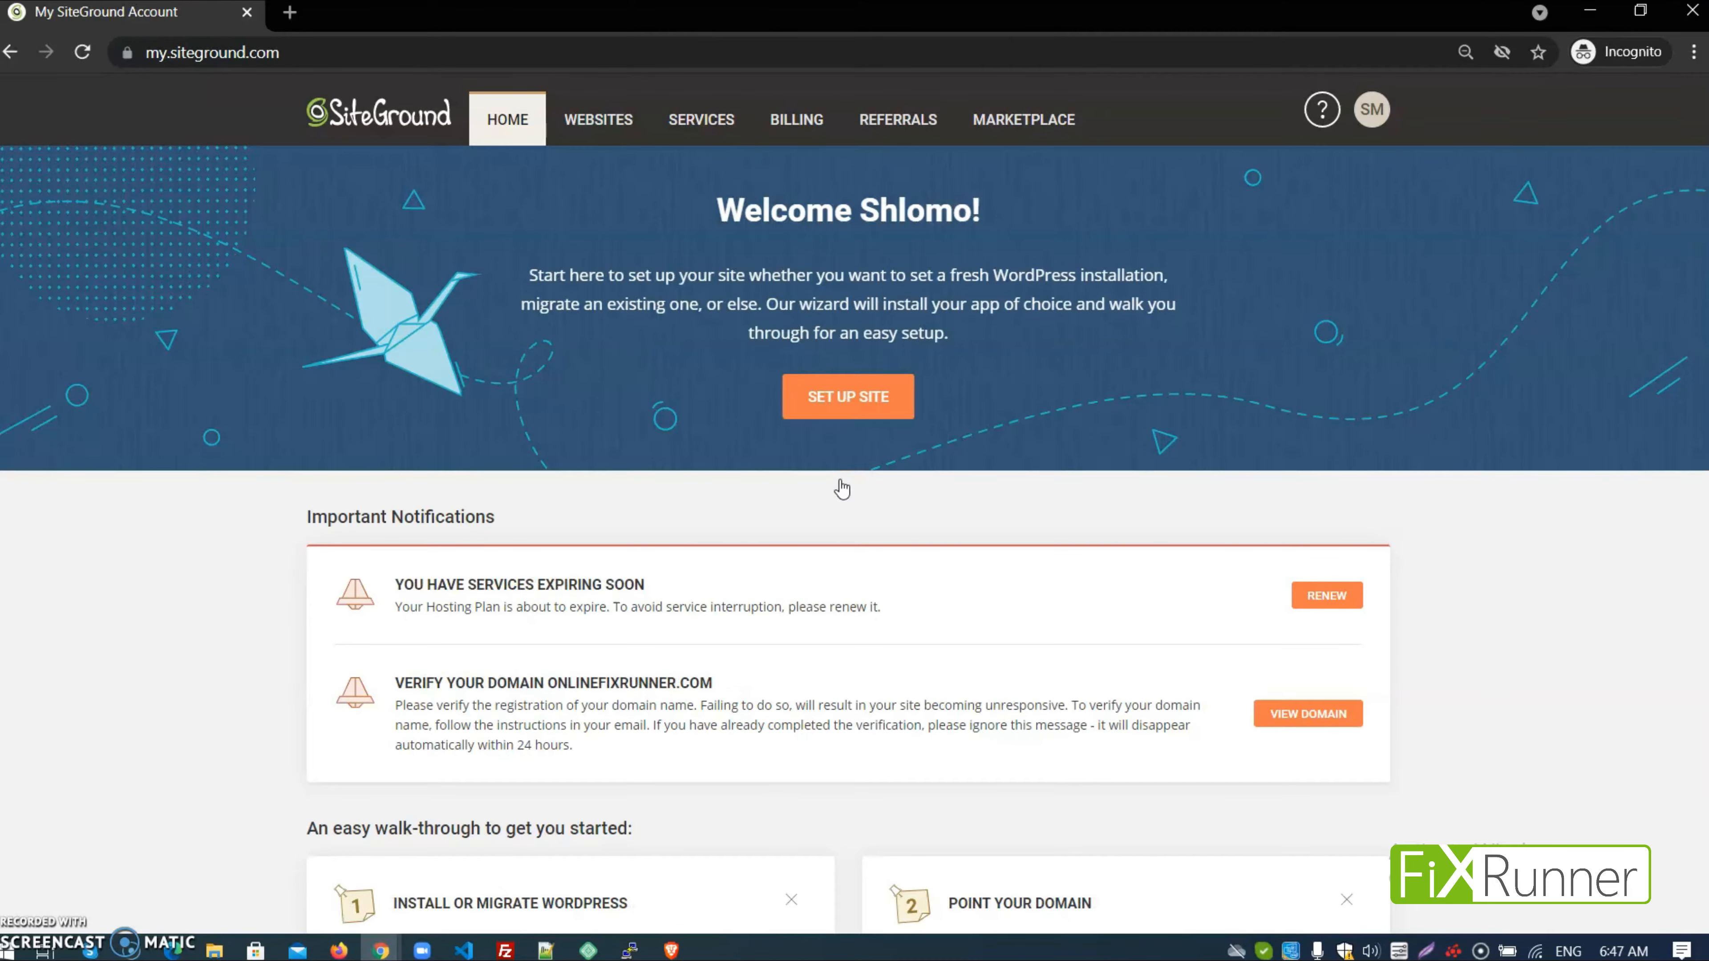
pyautogui.click(871, 399)
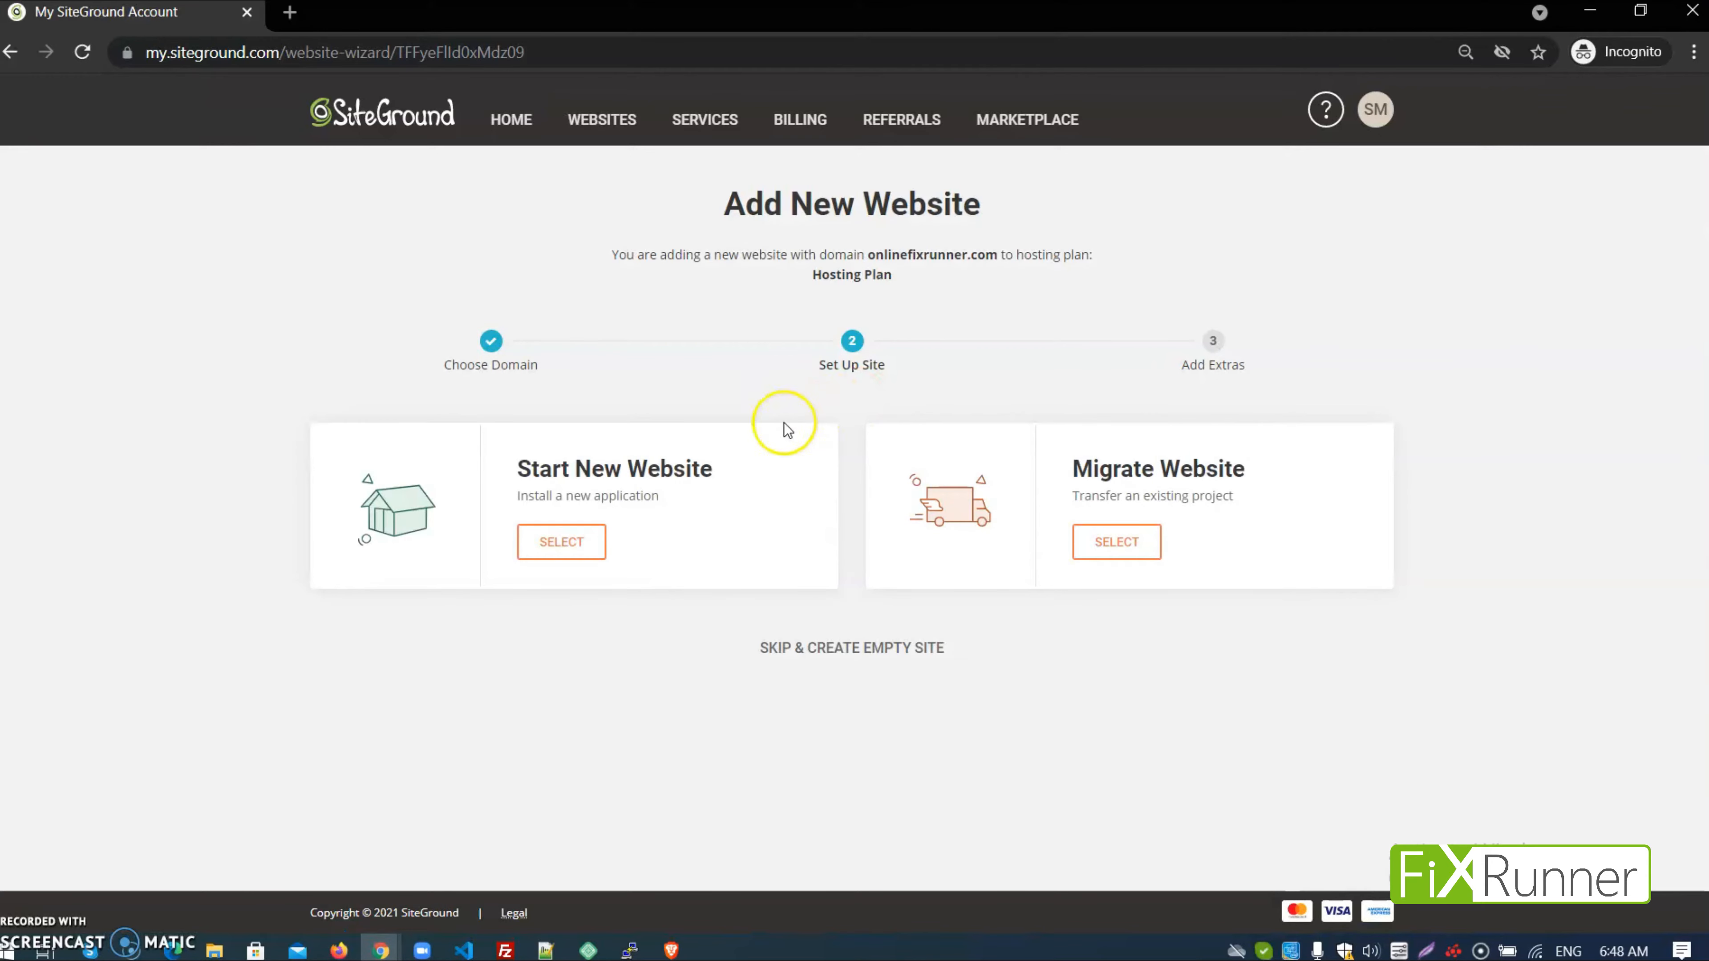
# Step: Start a new WordPress website with the login email and a generated, copied password
pyautogui.click(560, 543)
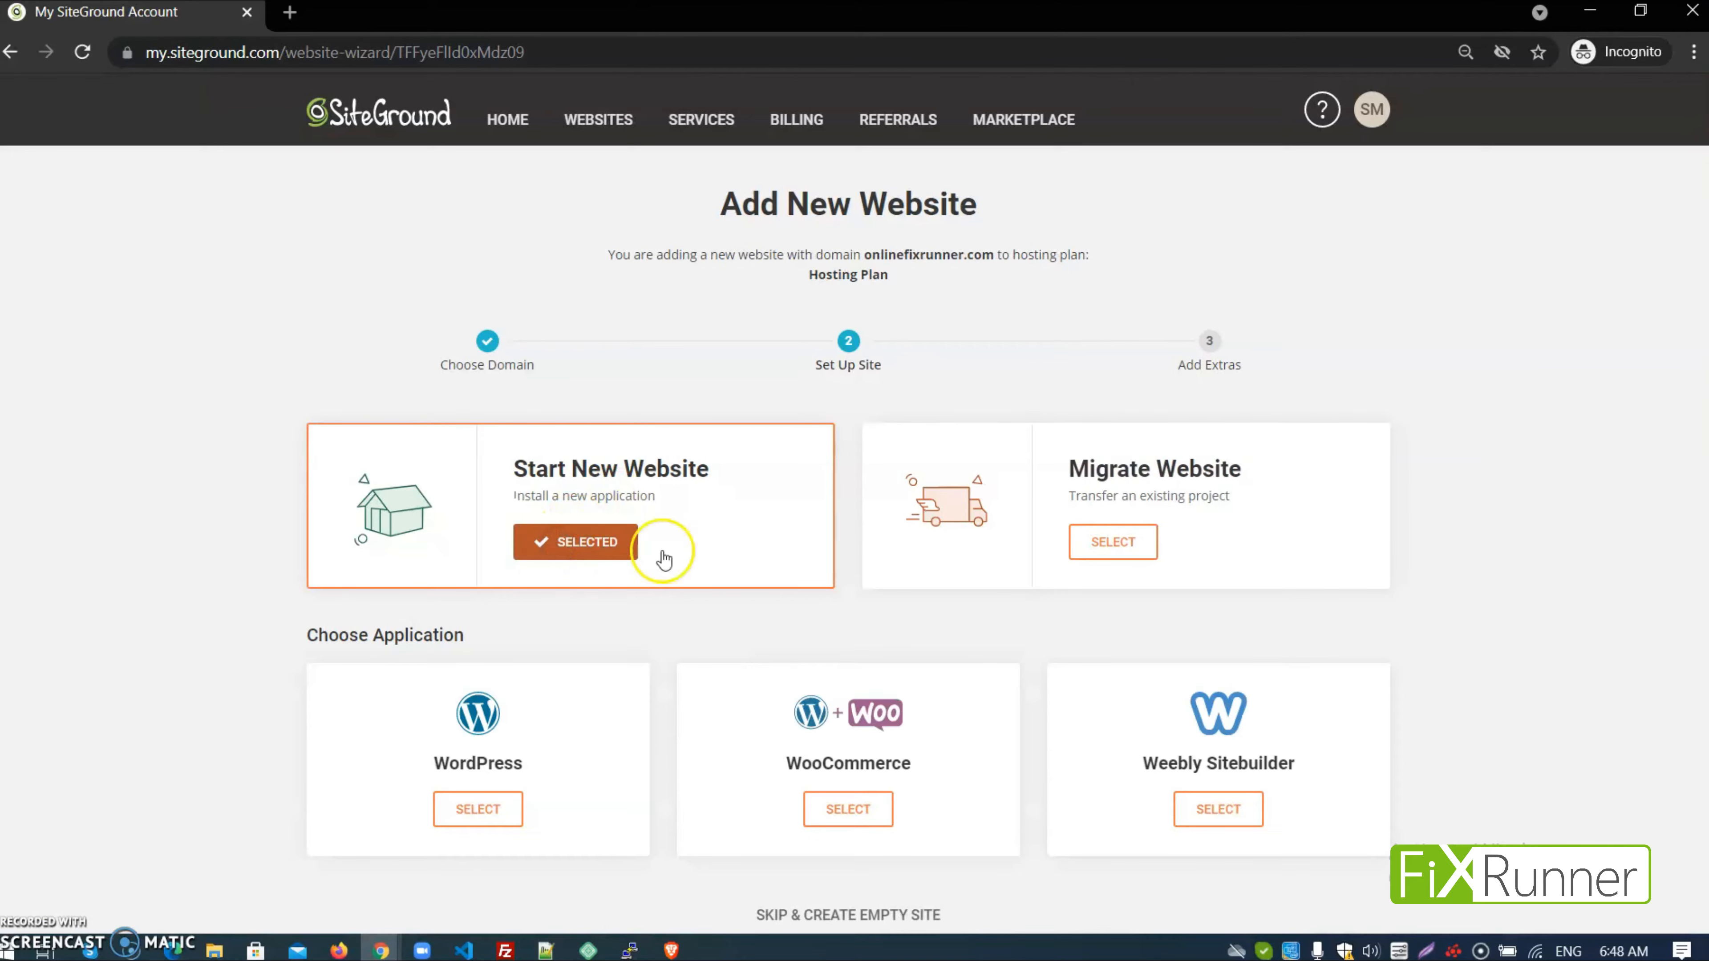
pyautogui.click(474, 809)
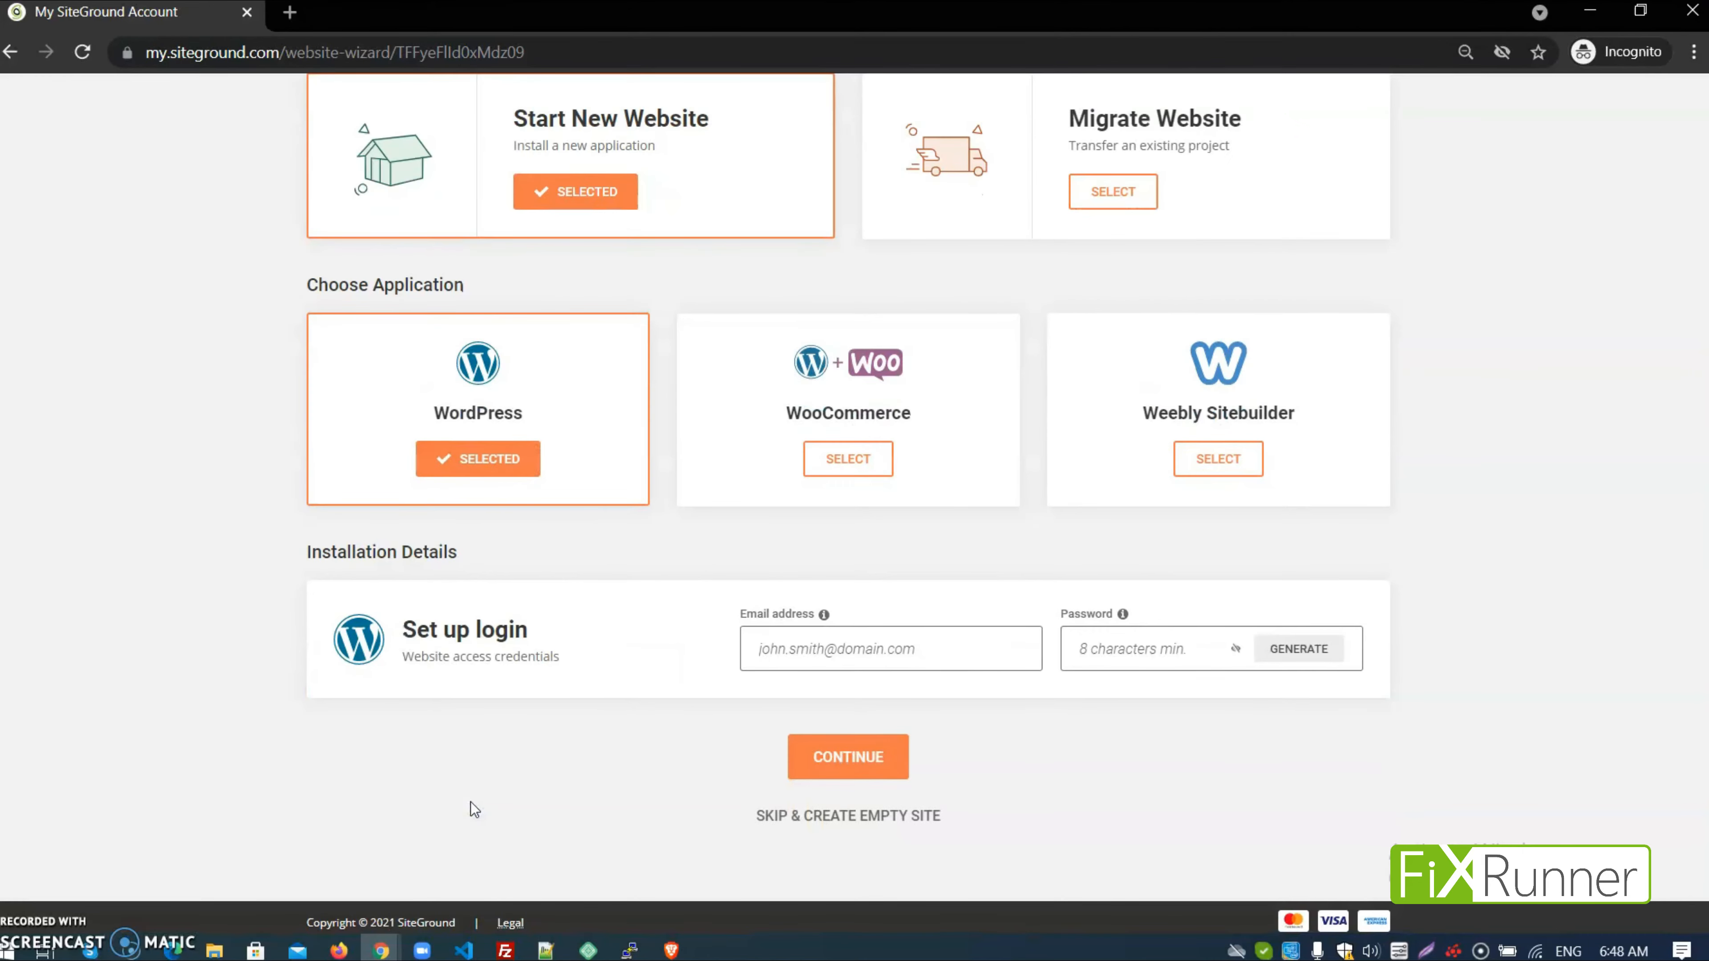
pyautogui.click(931, 648)
pyautogui.write('ha')
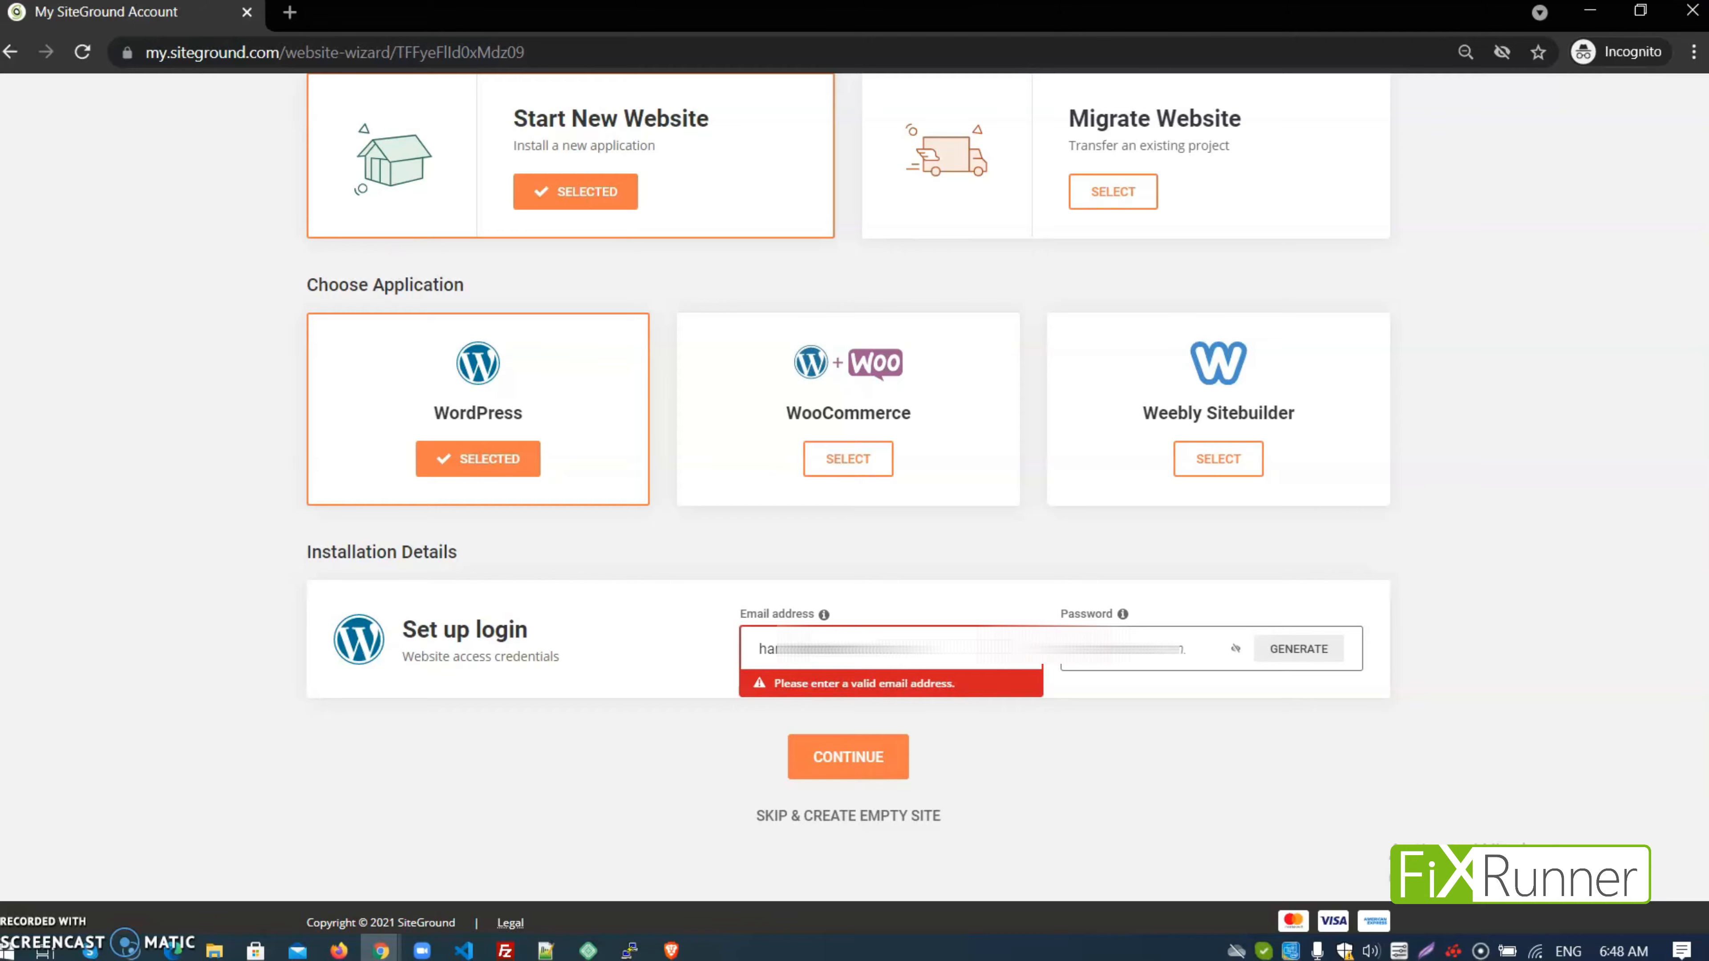
pyautogui.write('com')
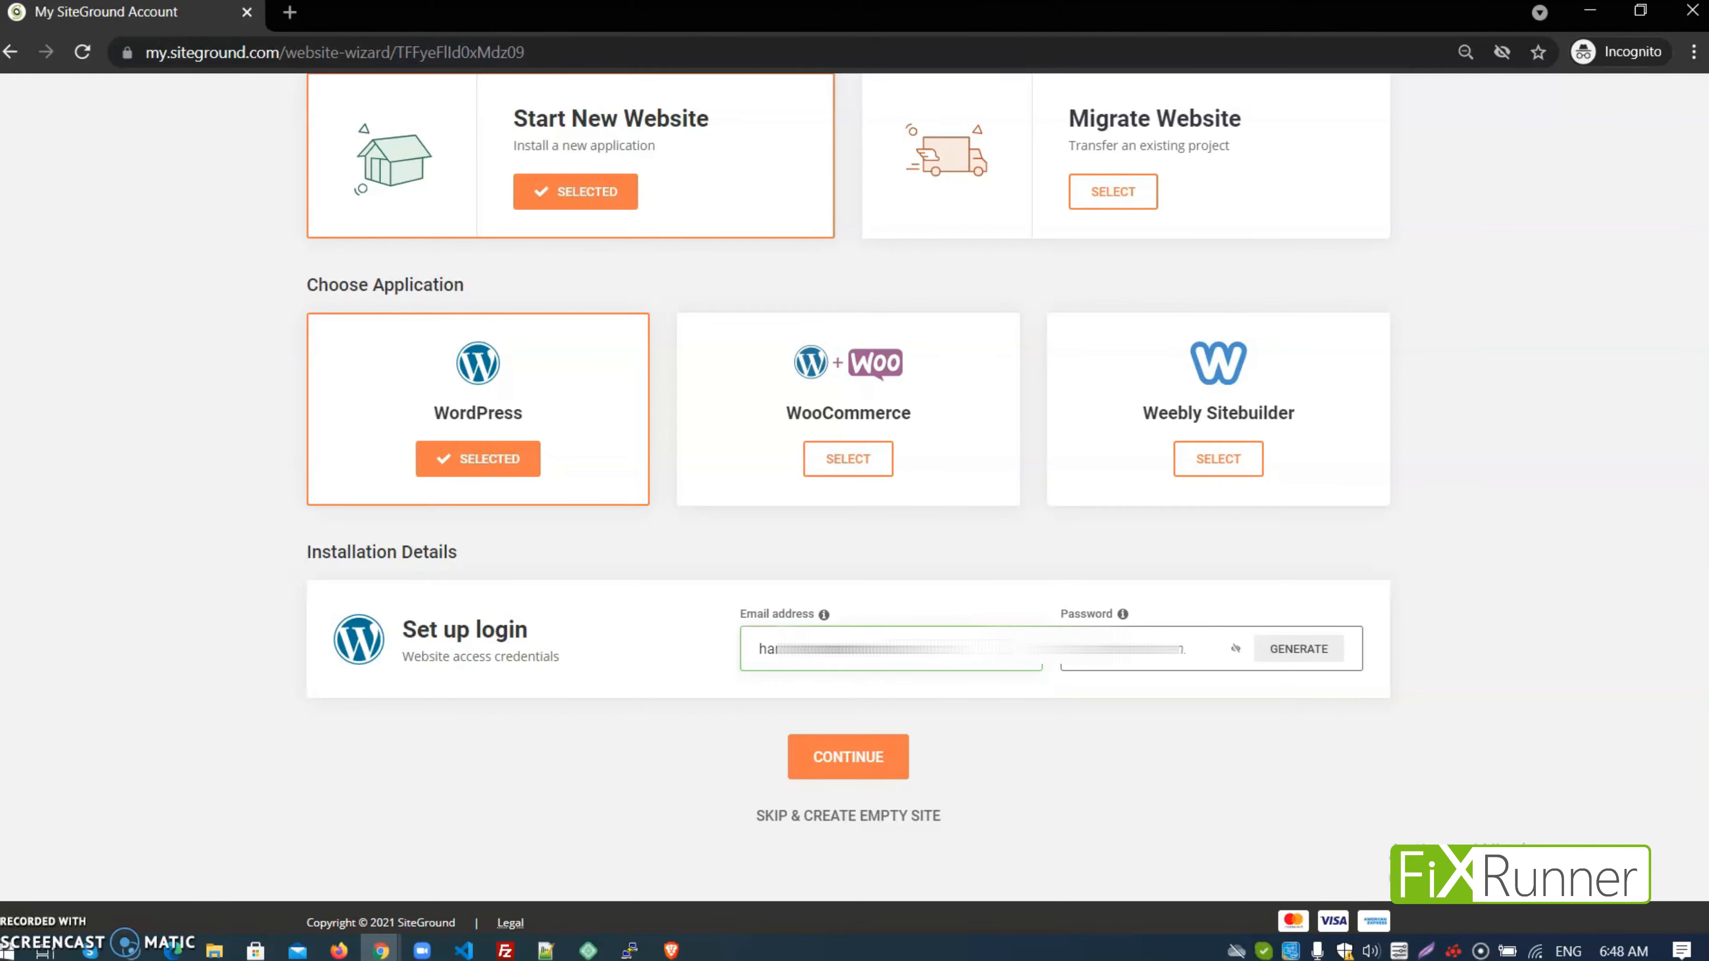
pyautogui.click(1310, 649)
pyautogui.click(1307, 650)
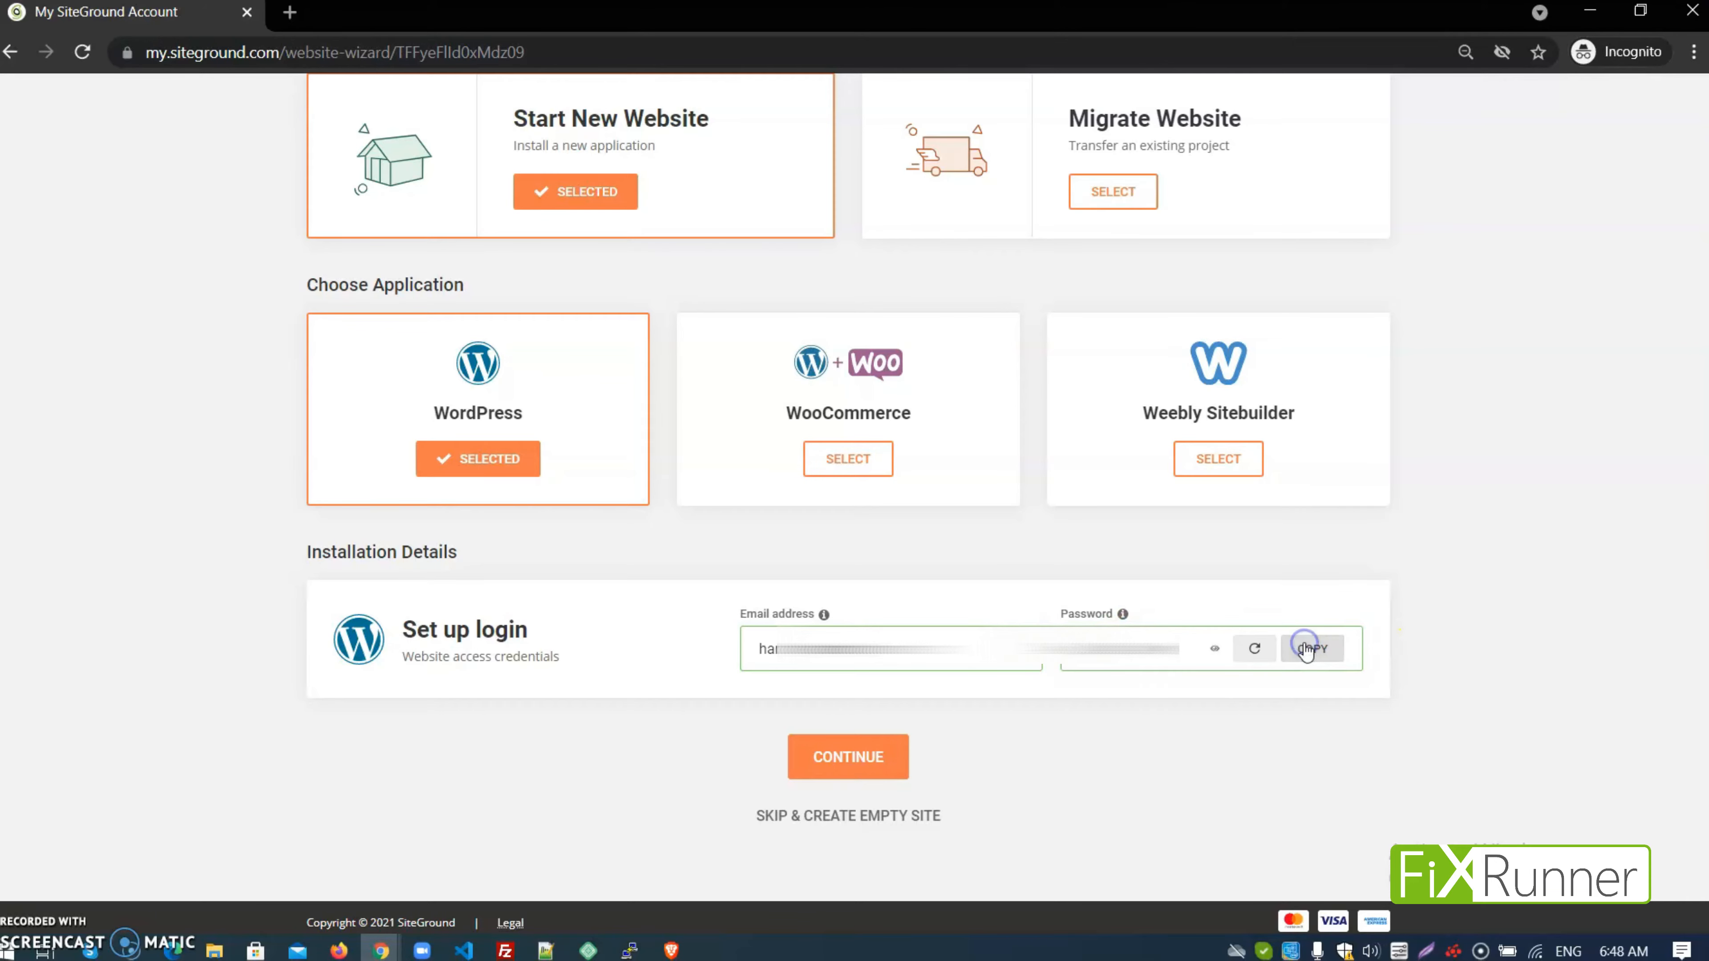
# Step: Skip the extras step and finish creating the onlinefixrunner.com website
pyautogui.click(849, 743)
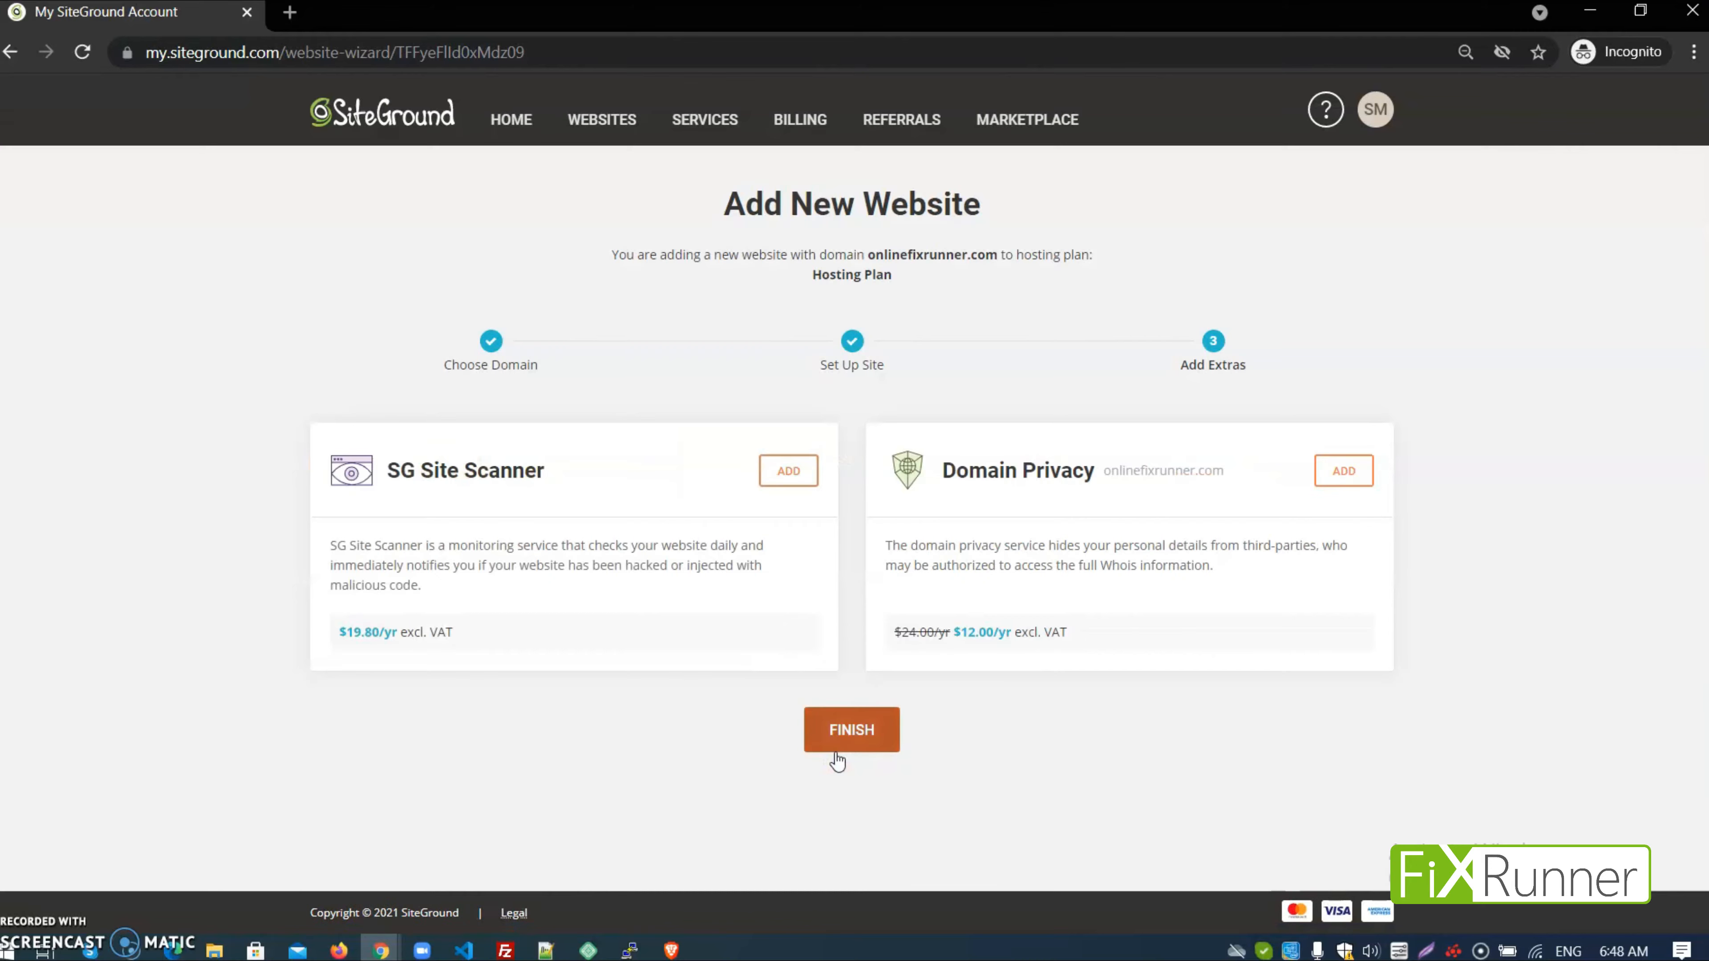
pyautogui.click(853, 733)
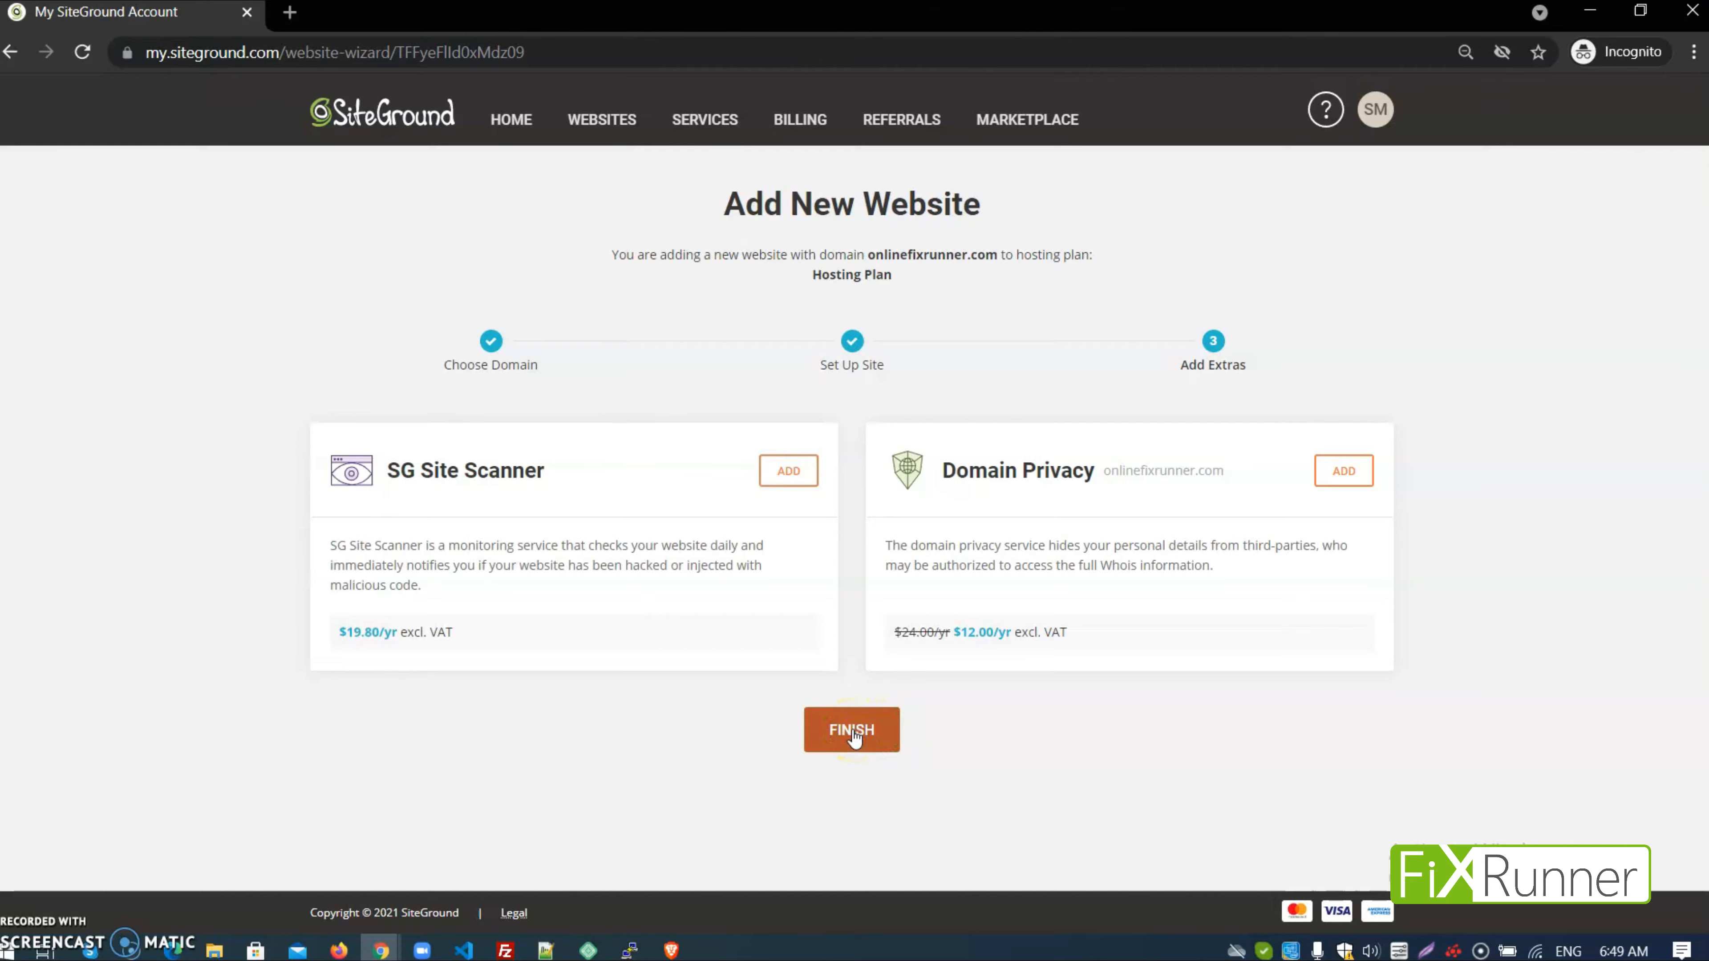
pyautogui.click(853, 733)
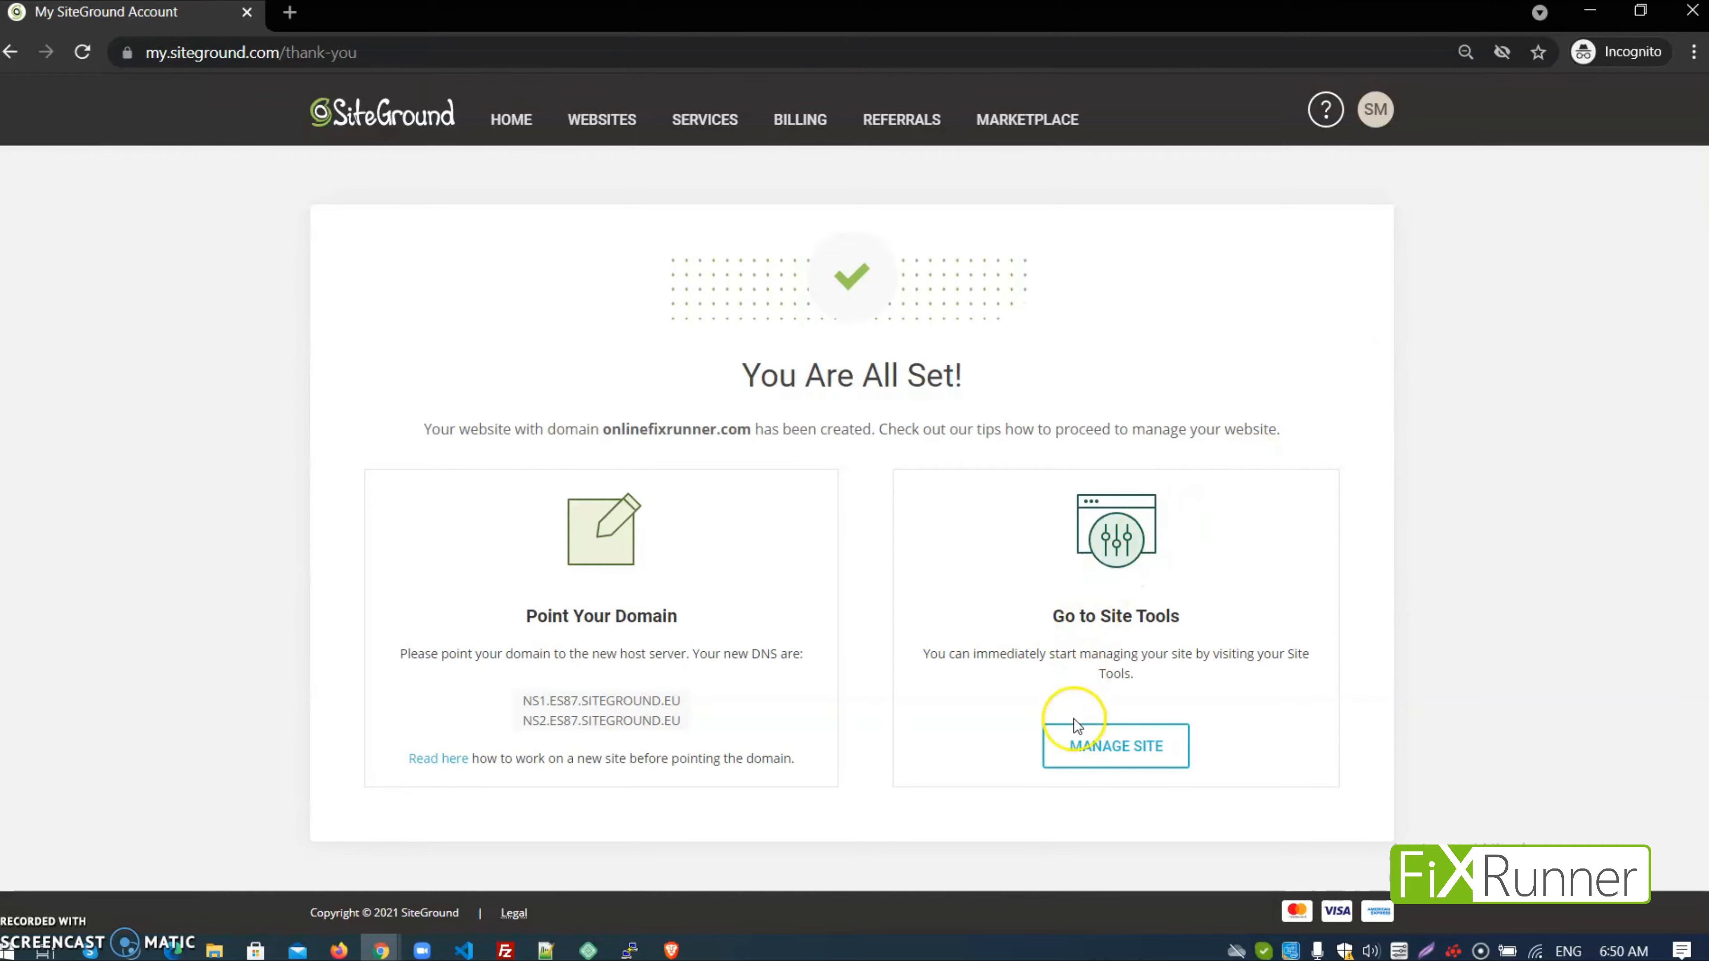
# Step: Open Manage Site, go to WordPress Install & Manage, and log in to onlinefixrunner.com's admin
pyautogui.click(1123, 747)
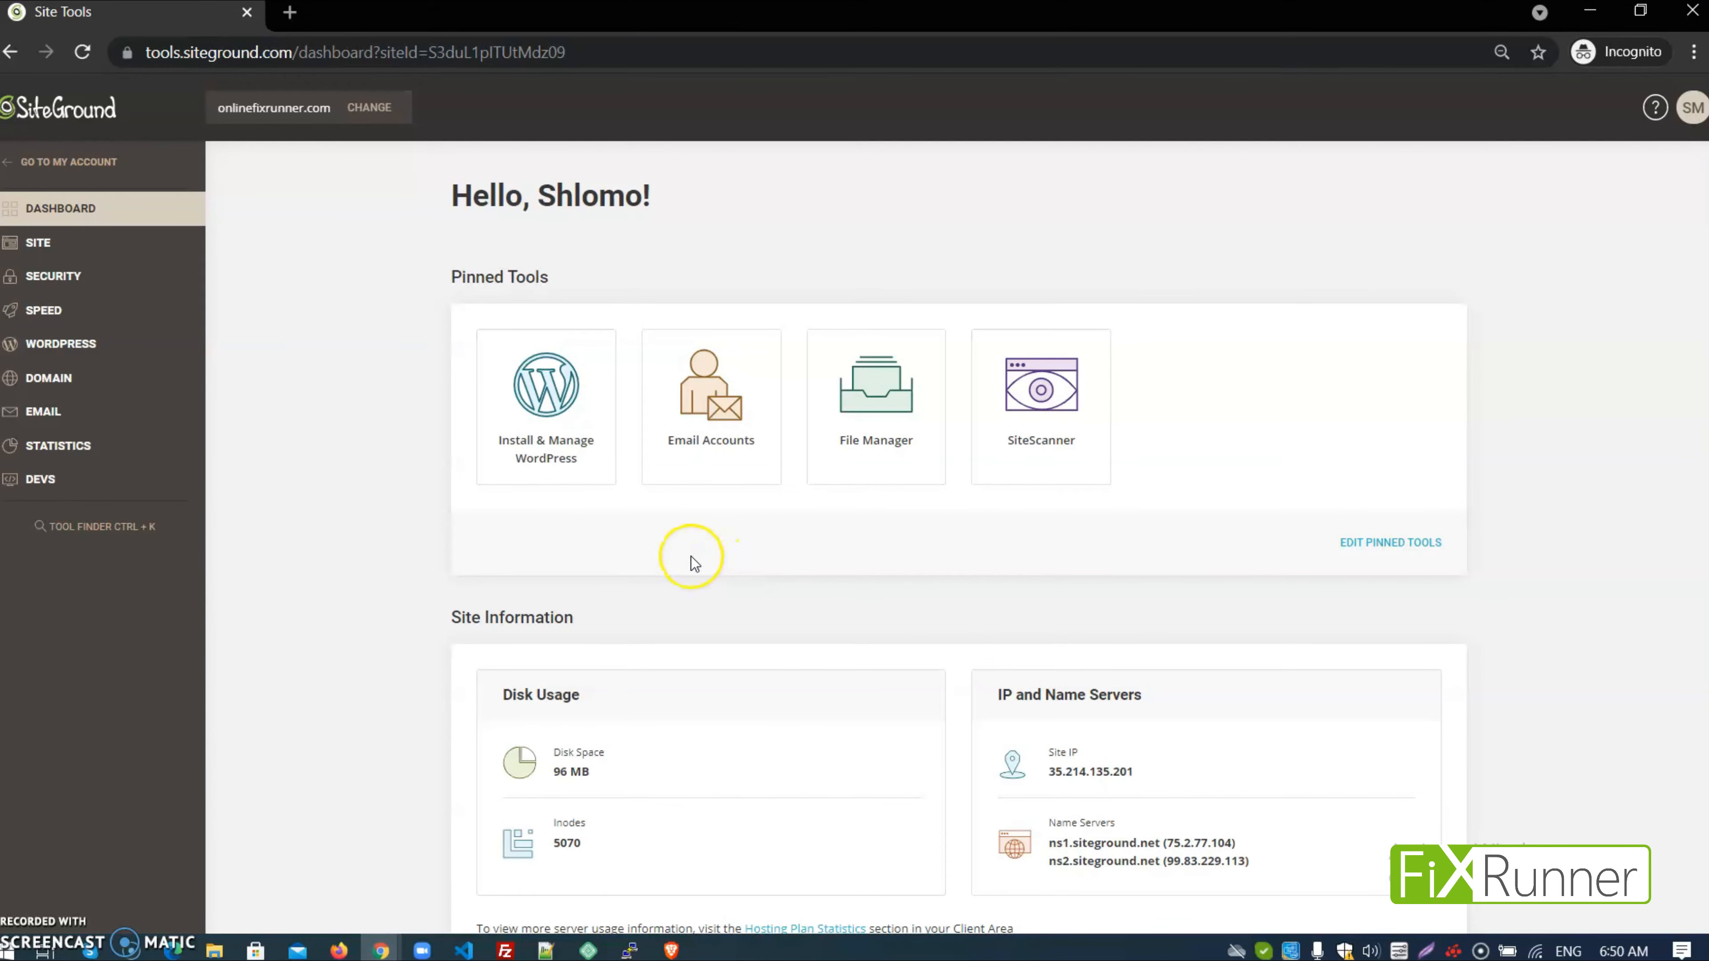
pyautogui.click(88, 347)
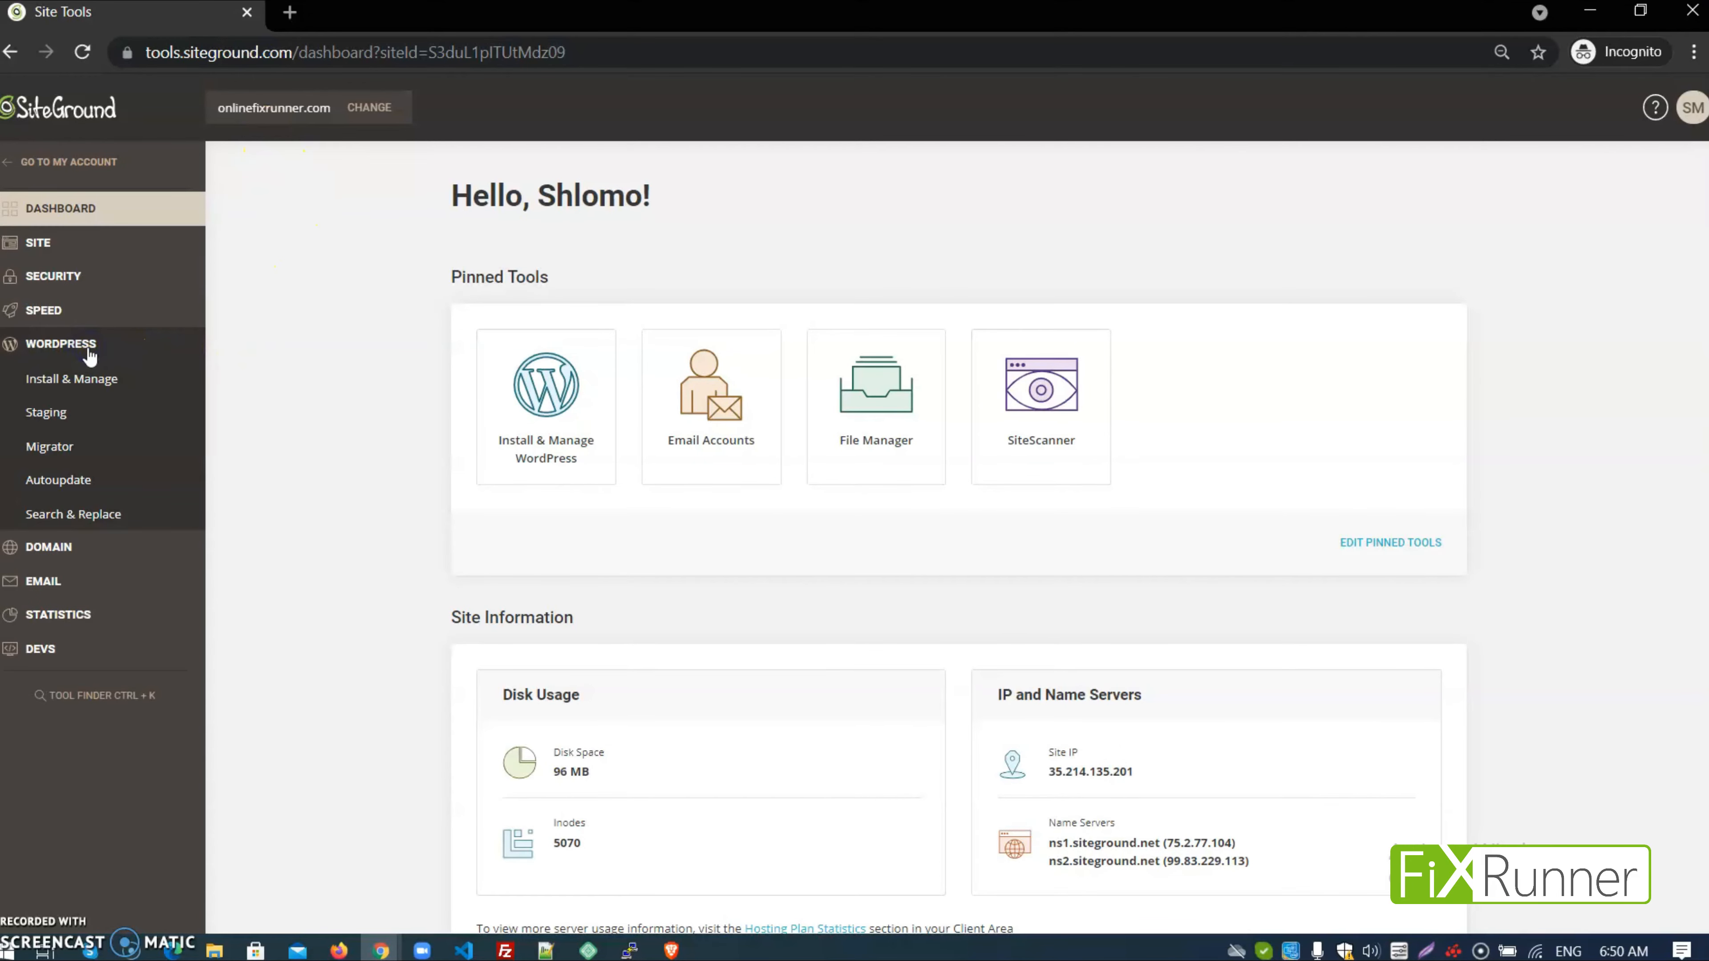
pyautogui.click(94, 383)
pyautogui.click(104, 381)
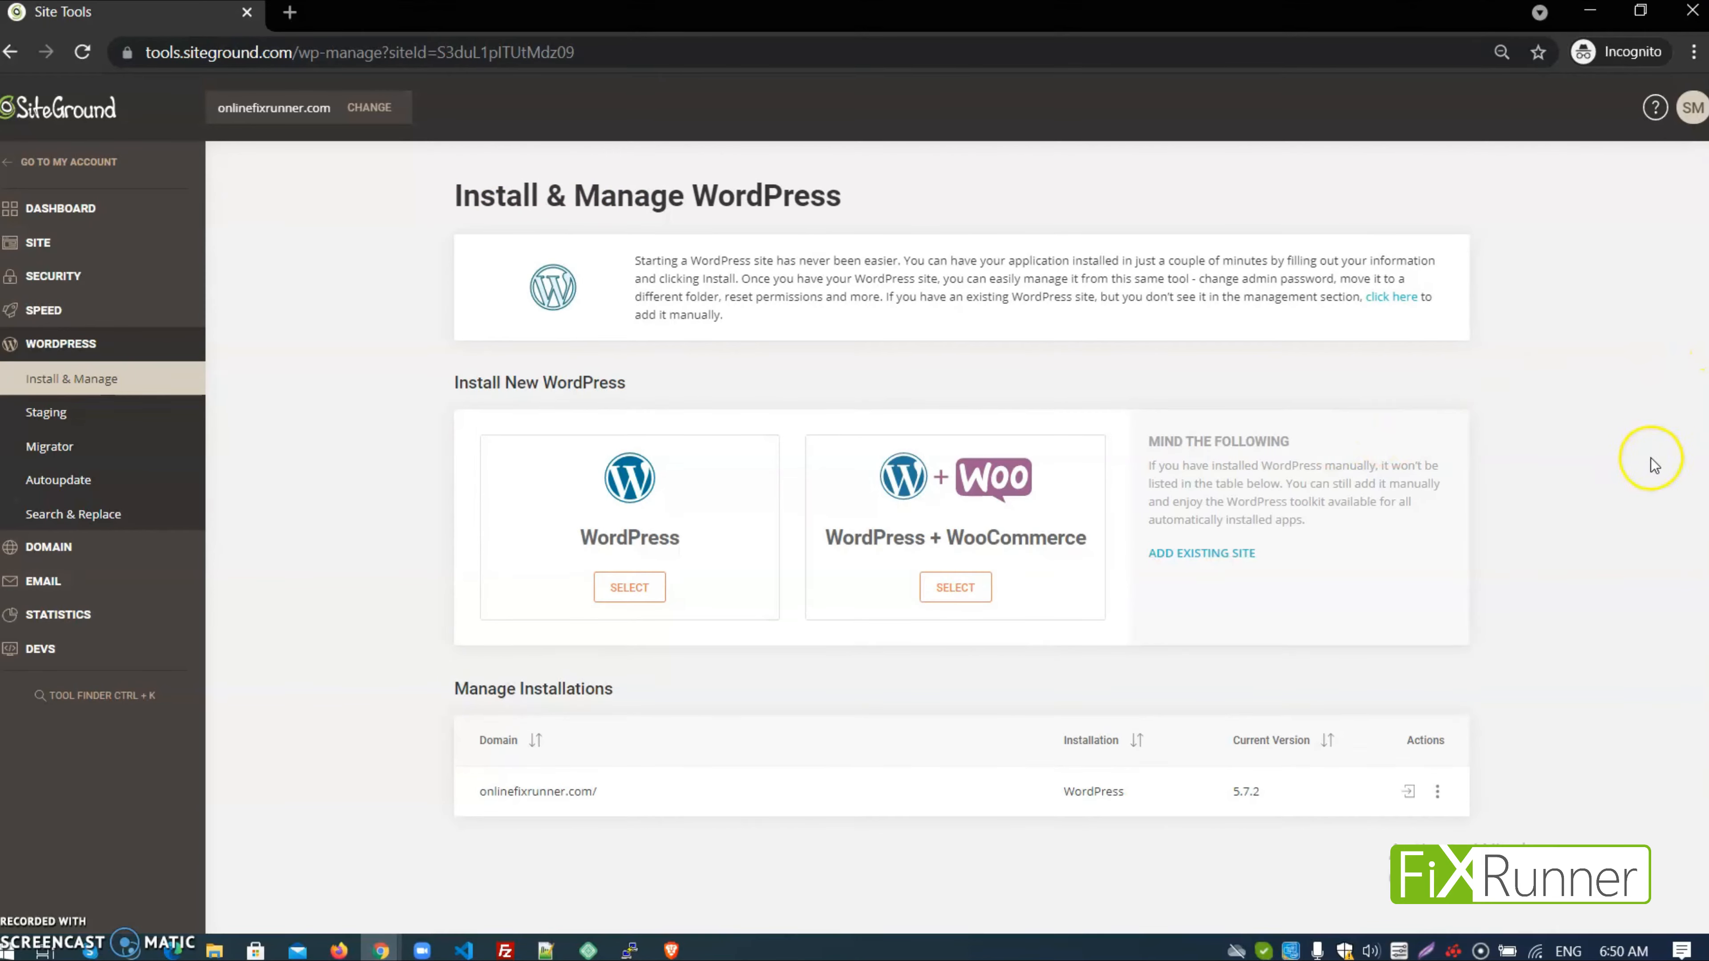
pyautogui.click(1402, 794)
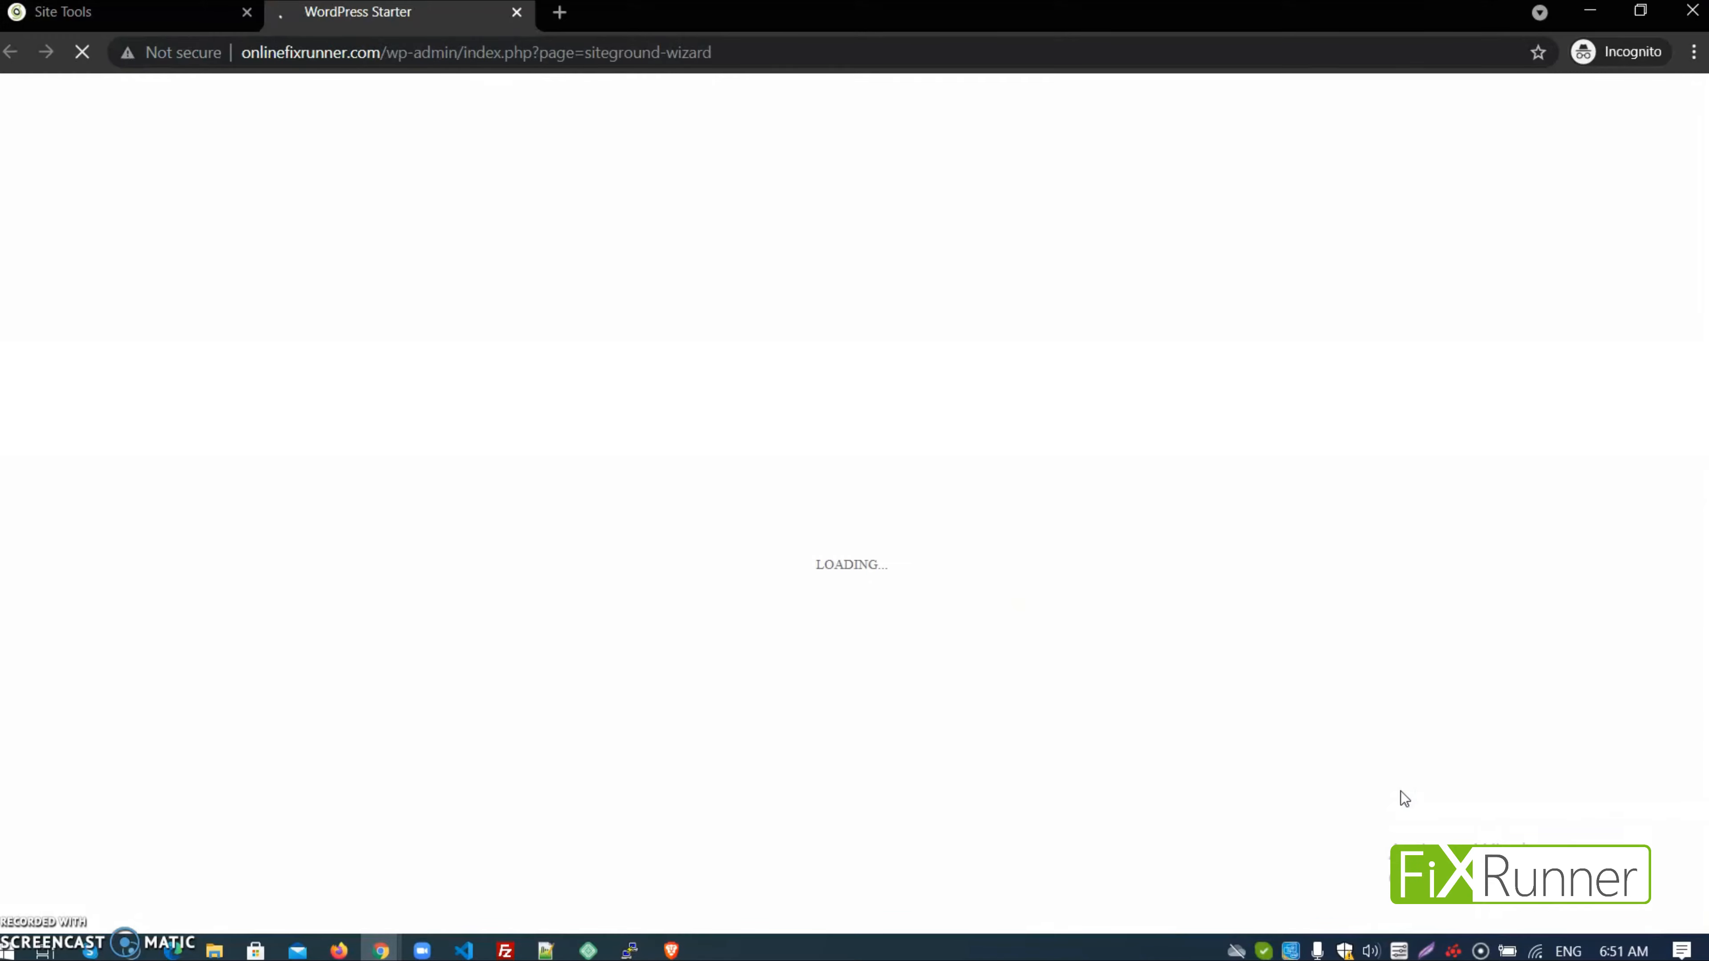
# Step: Start the WordPress Starter wizard and load its free design templates
pyautogui.click(1398, 772)
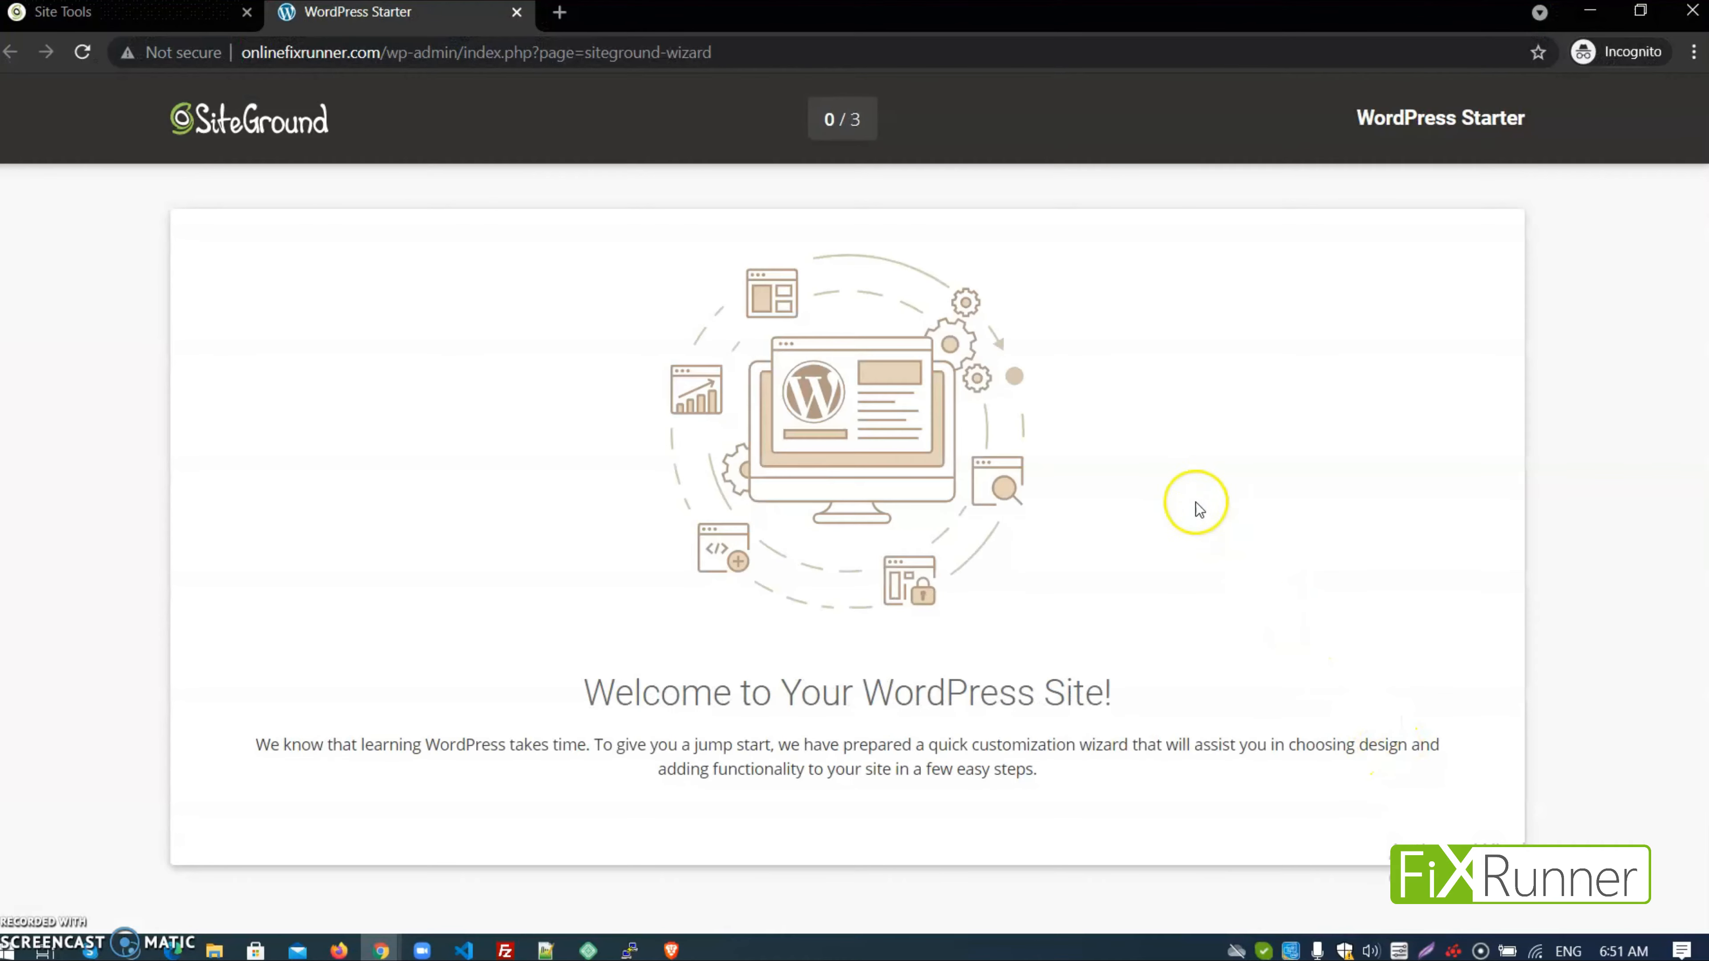
pyautogui.moveTo(1708, 266); pyautogui.dragTo(1706, 411)
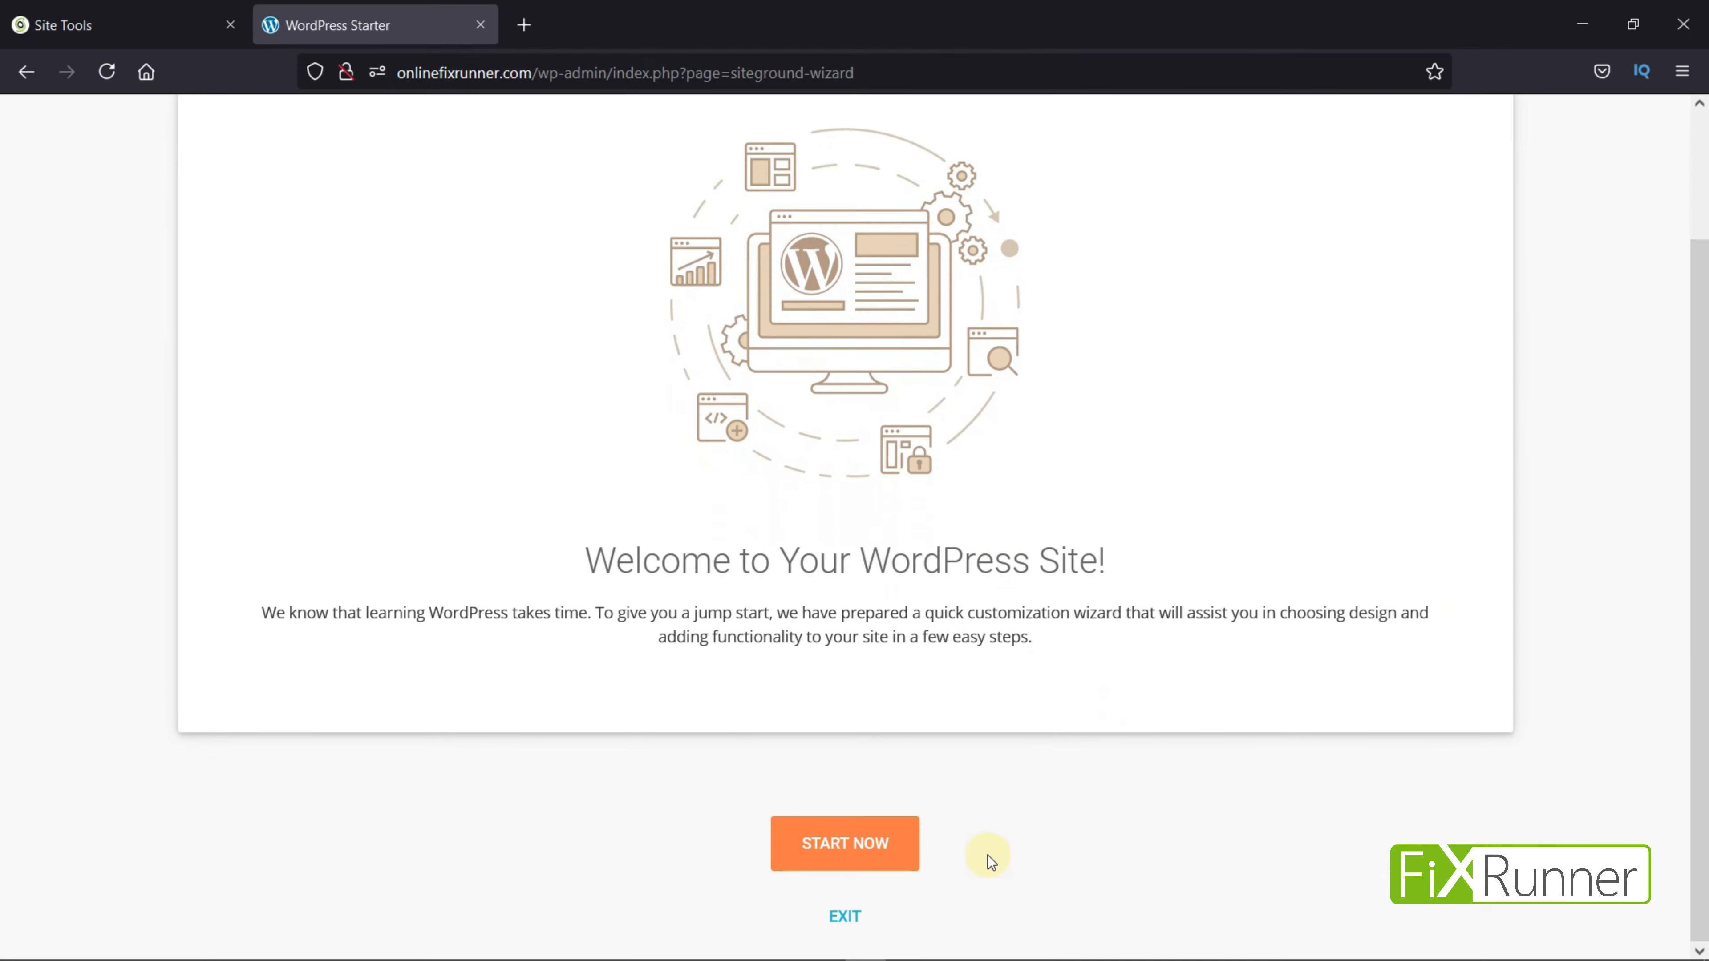
pyautogui.click(832, 849)
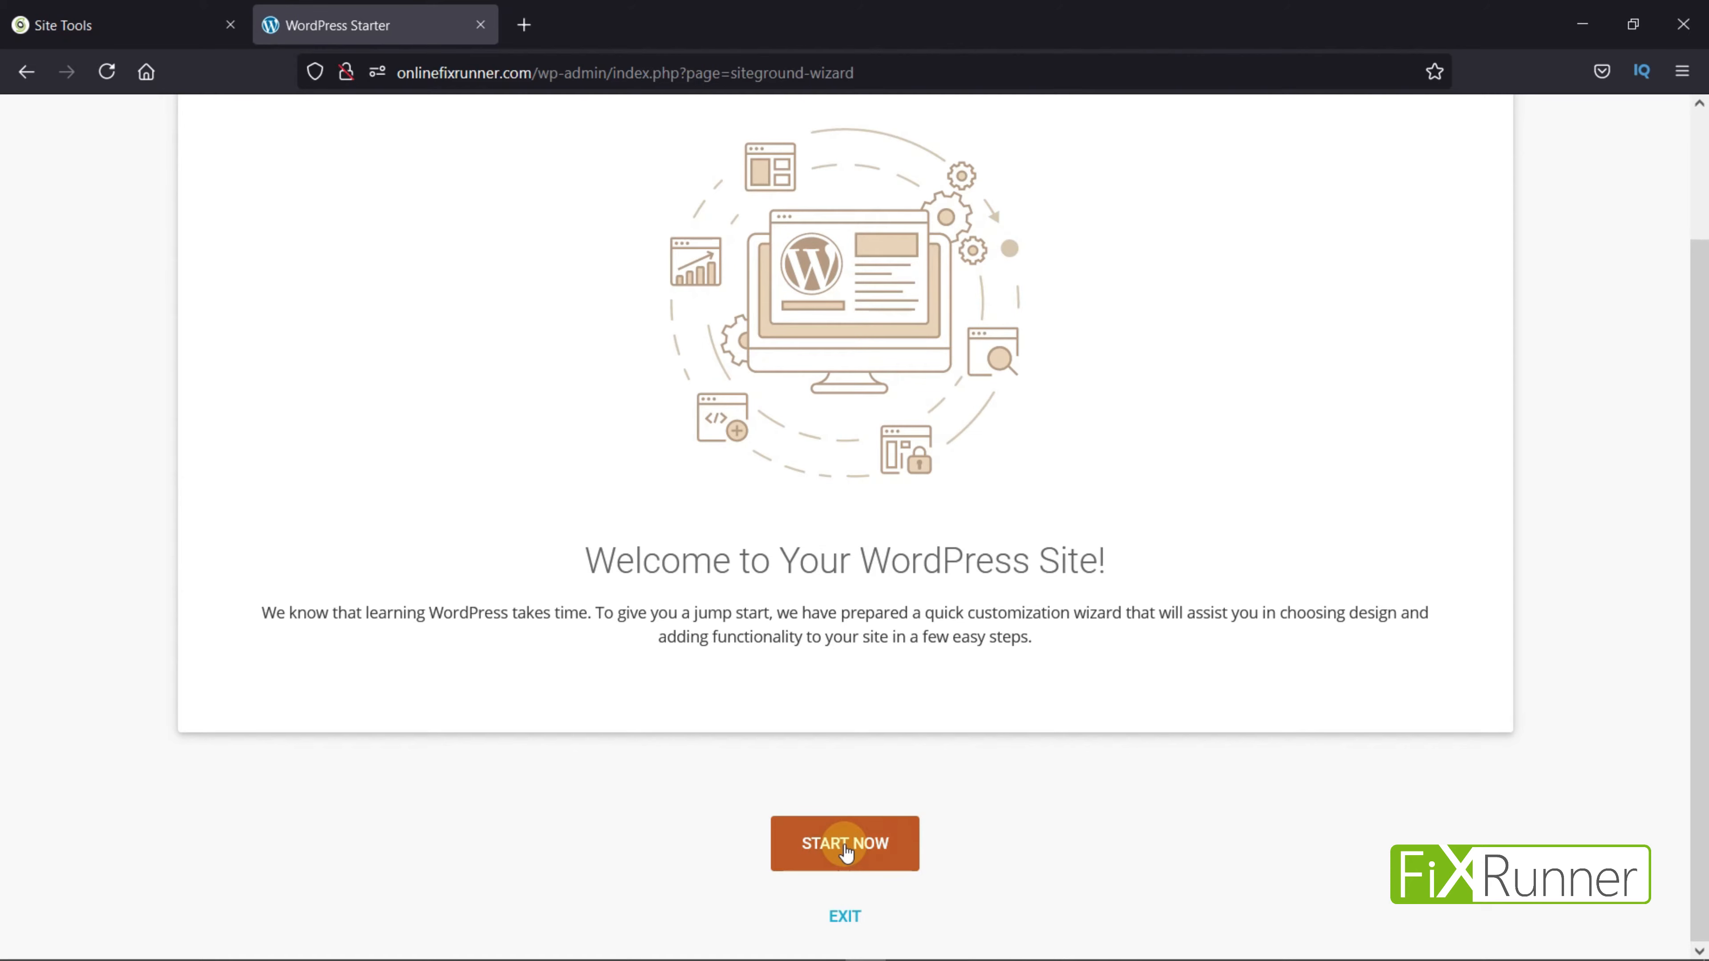
pyautogui.click(845, 849)
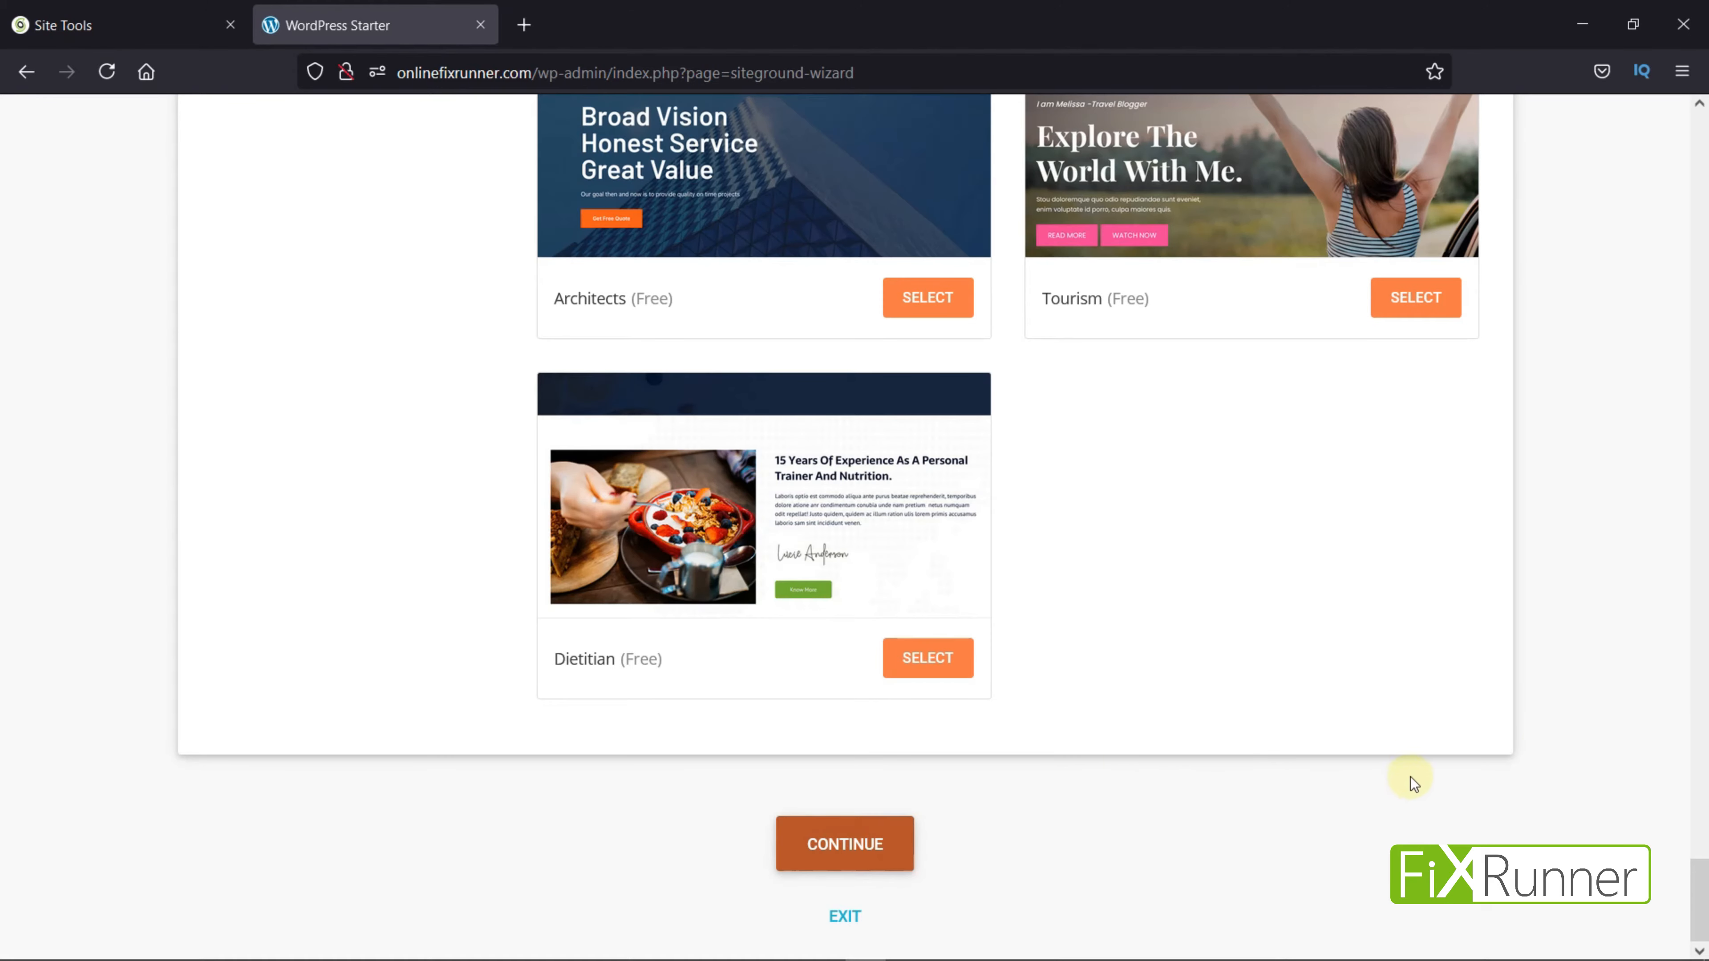
# Step: Scroll through the starter templates, then leave the wizard for the Dashboard
pyautogui.scroll(15, 1583, 722)
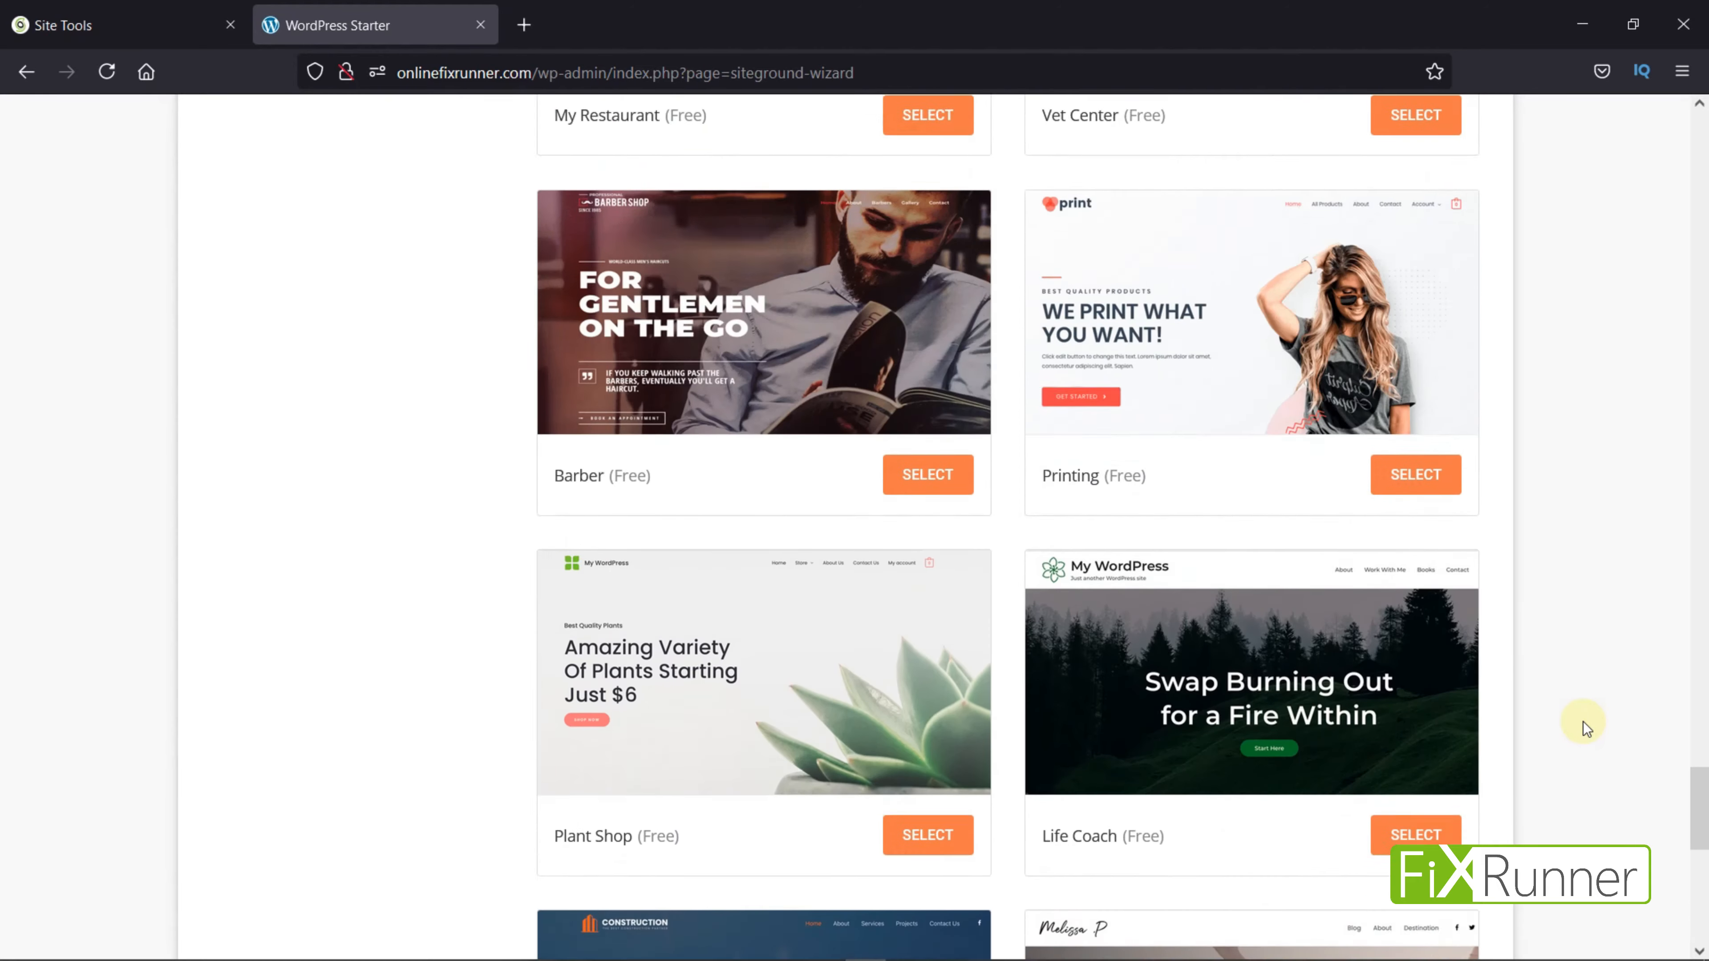
pyautogui.scroll(20, 1583, 722)
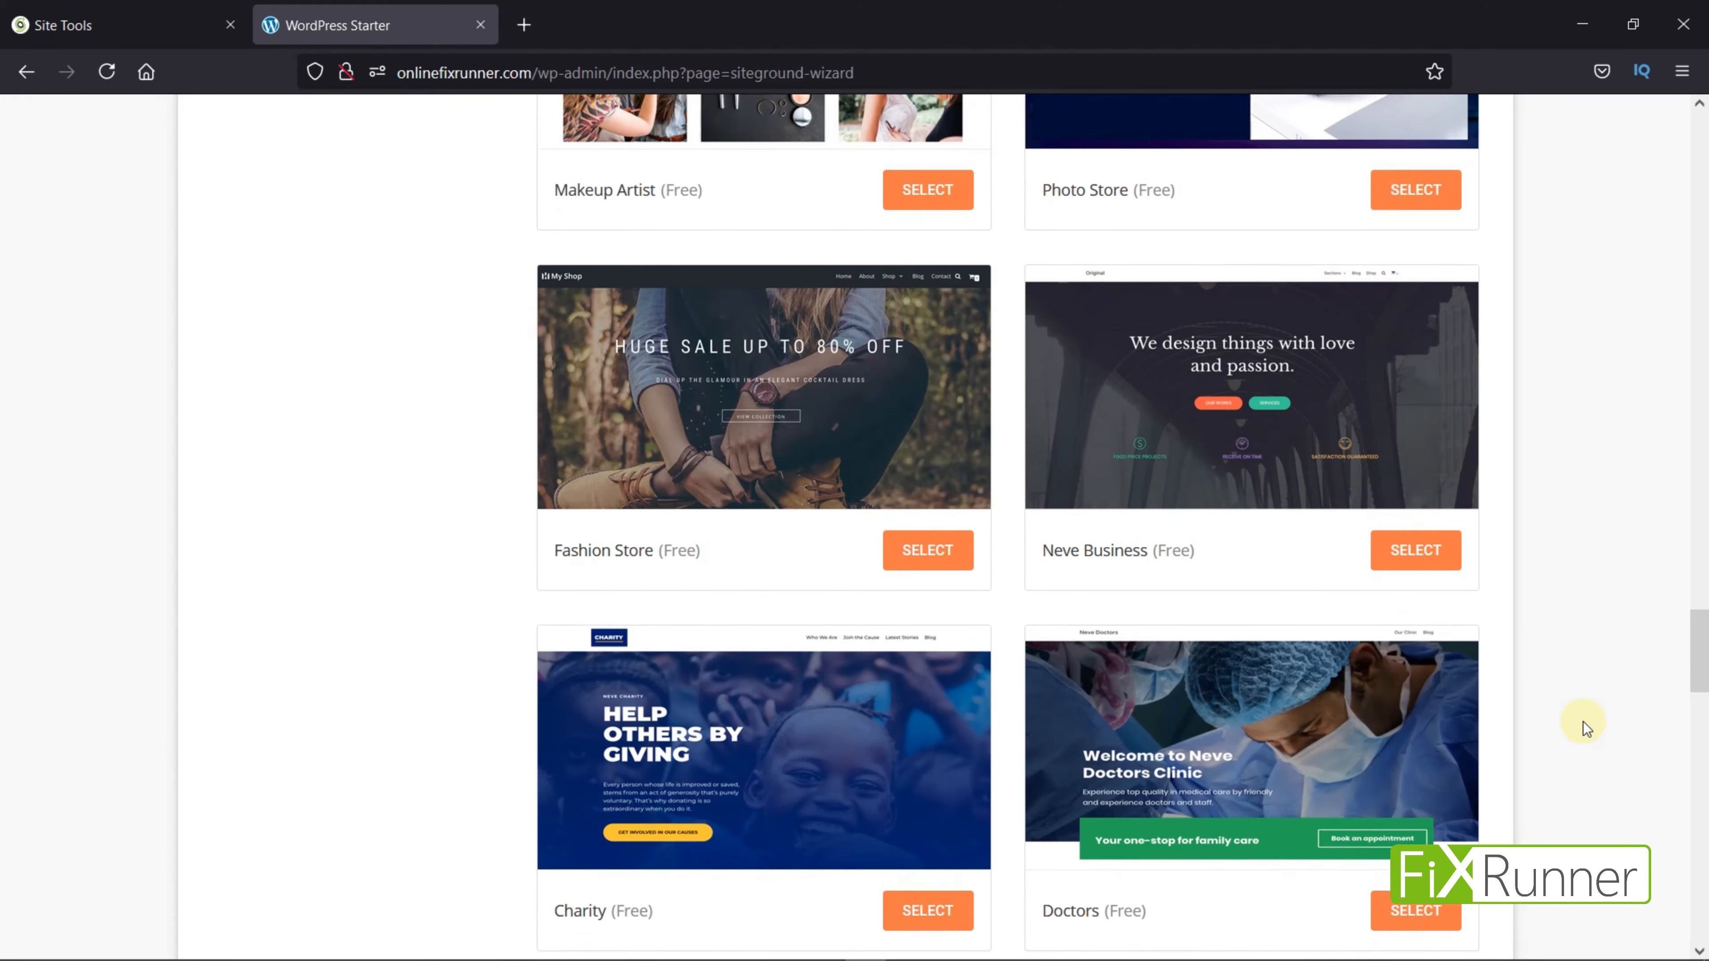
pyautogui.scroll(3, 1583, 722)
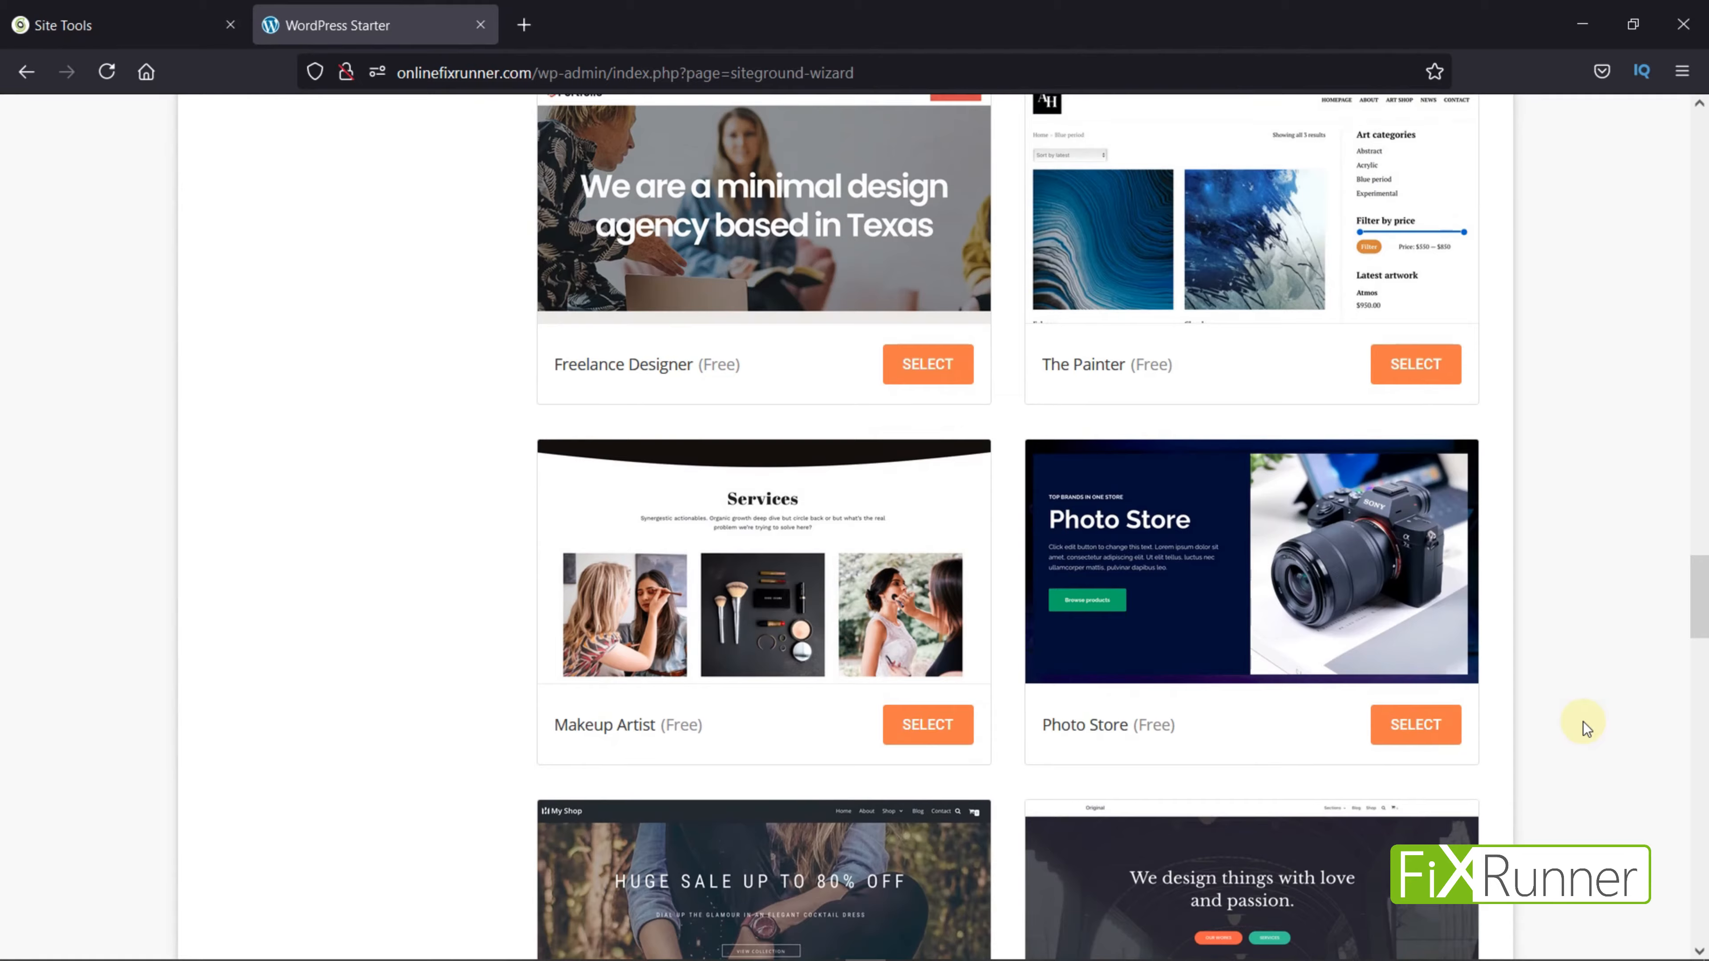
pyautogui.scroll(20, 1582, 722)
pyautogui.scroll(20, 1582, 722)
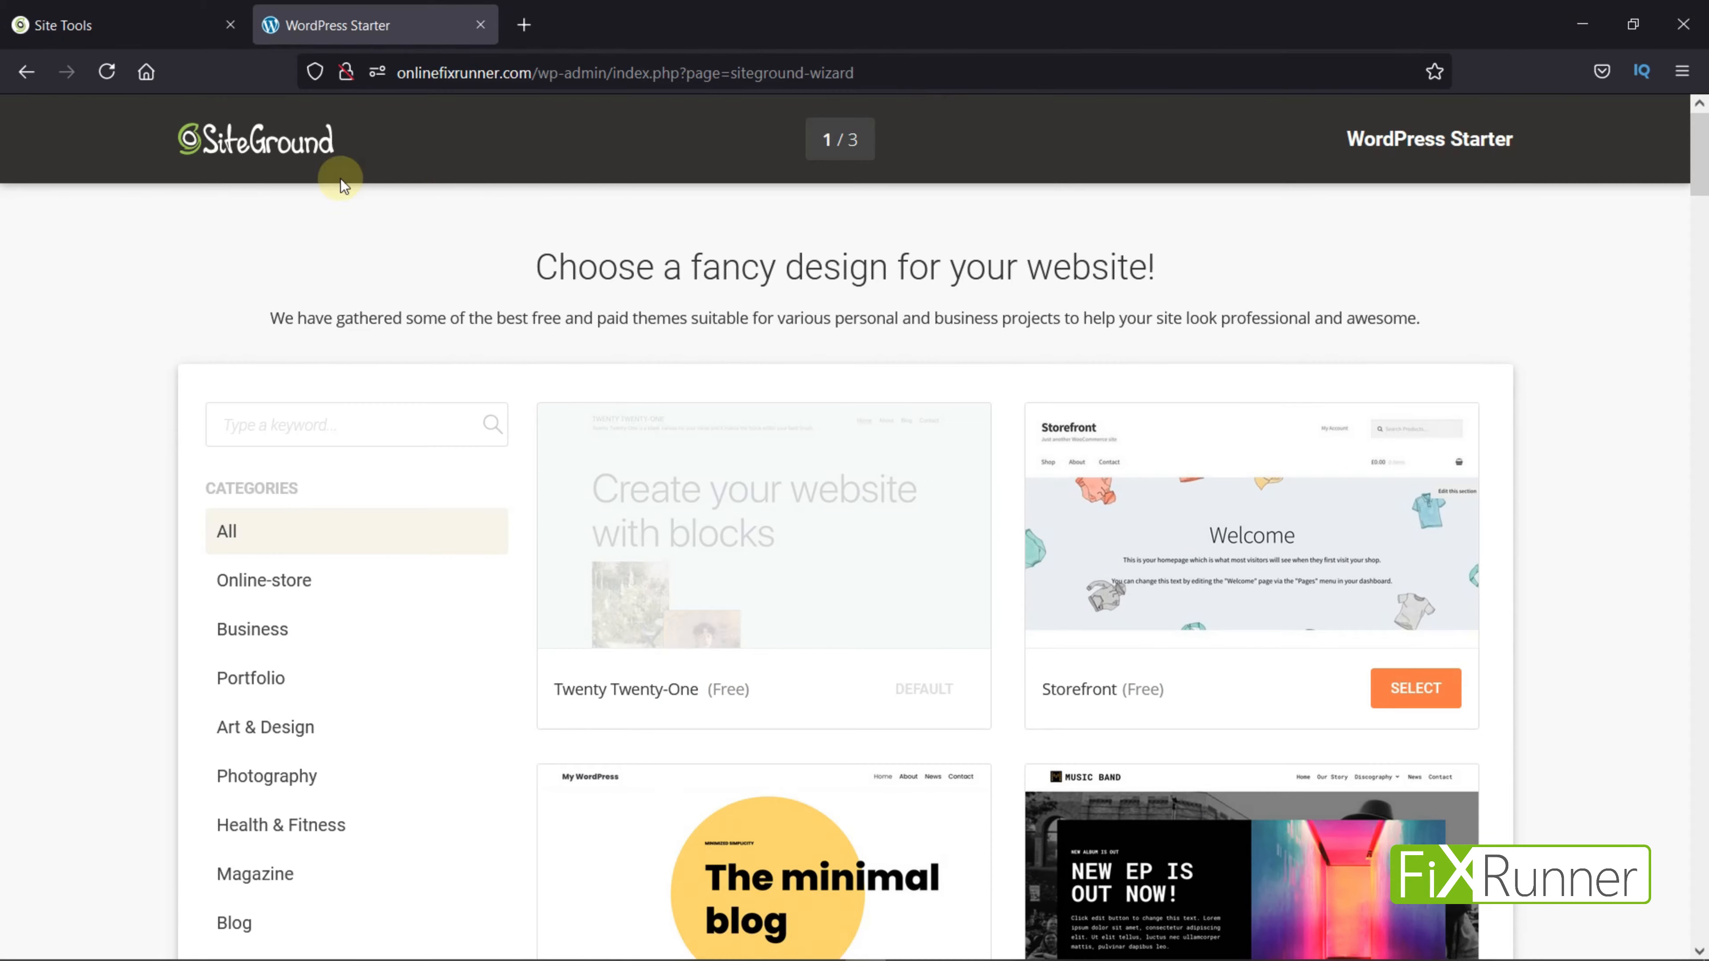
pyautogui.click(26, 71)
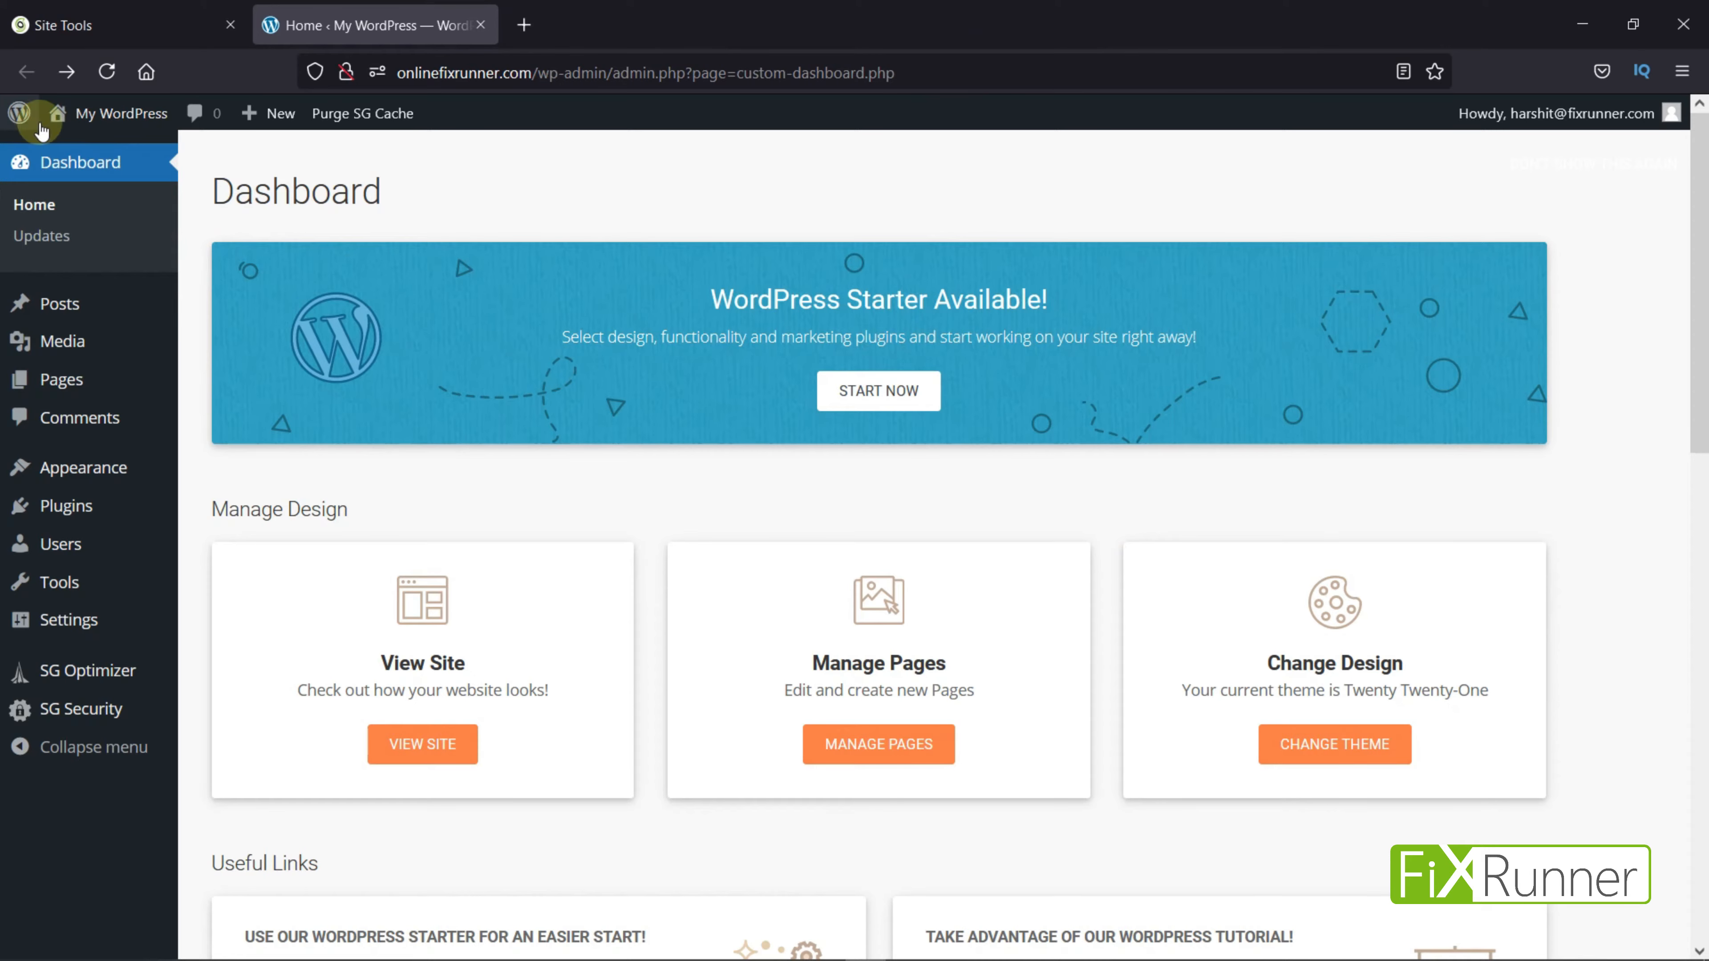
# Step: Open the blank live site in a new tab, confirm its connection is not secure, then return to Site Tools
pyautogui.moveTo(114, 114)
pyautogui.middleClick(113, 156)
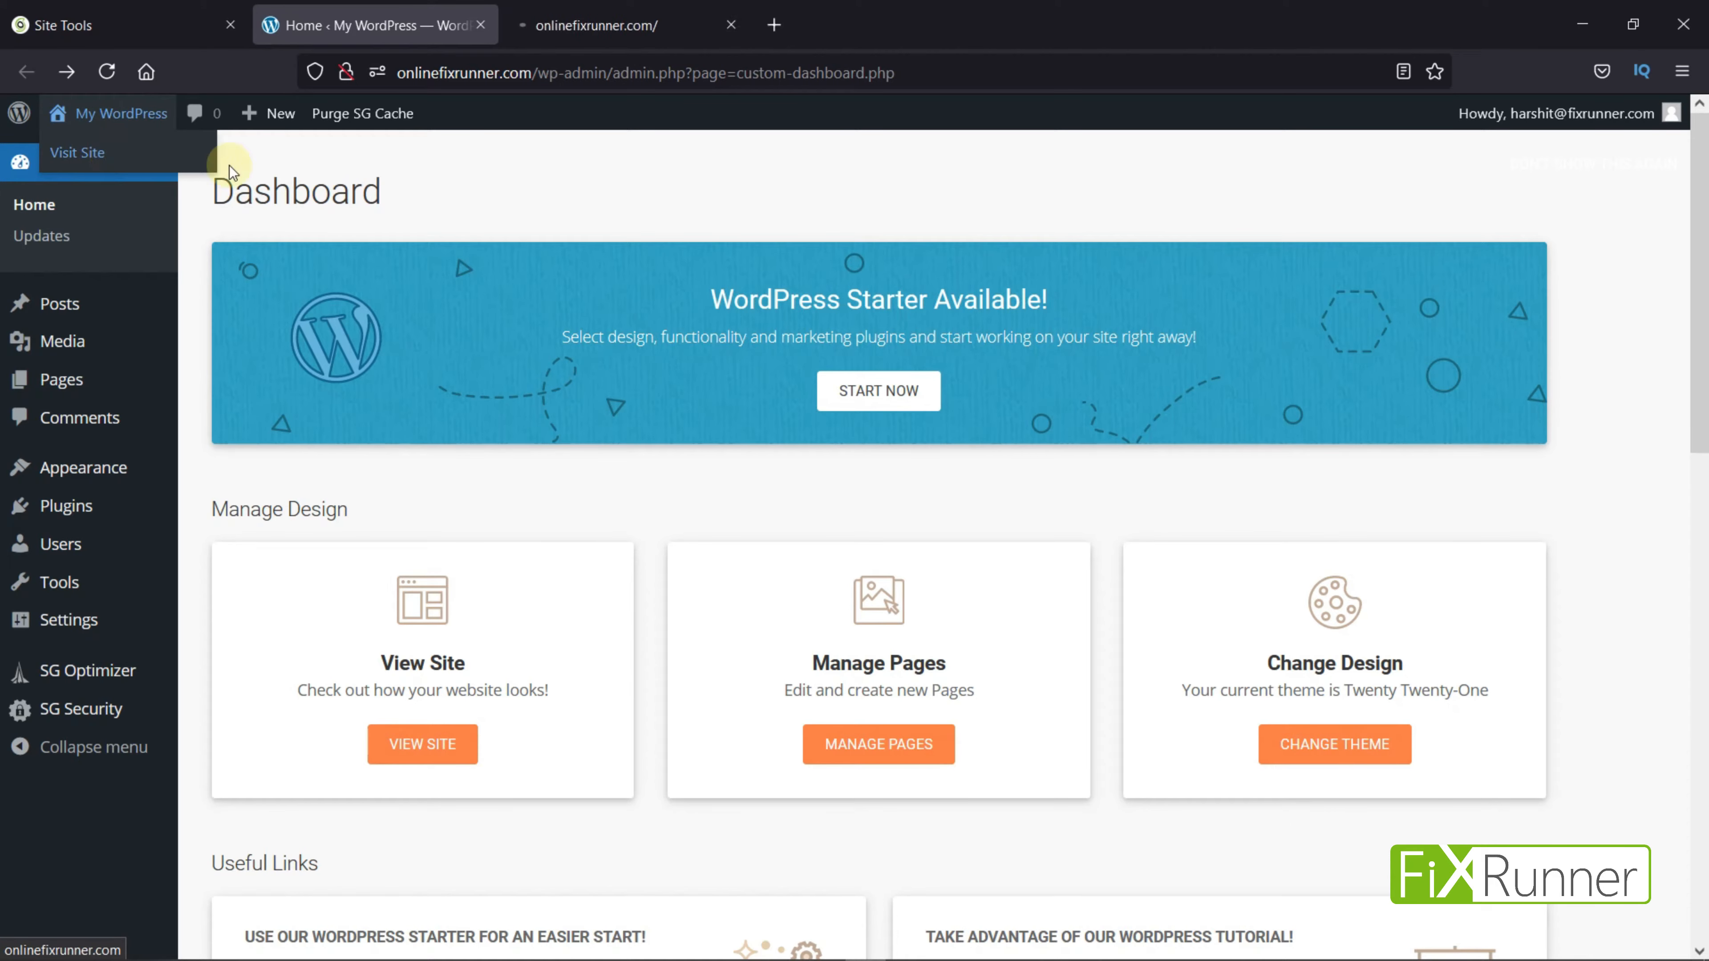
pyautogui.click(678, 27)
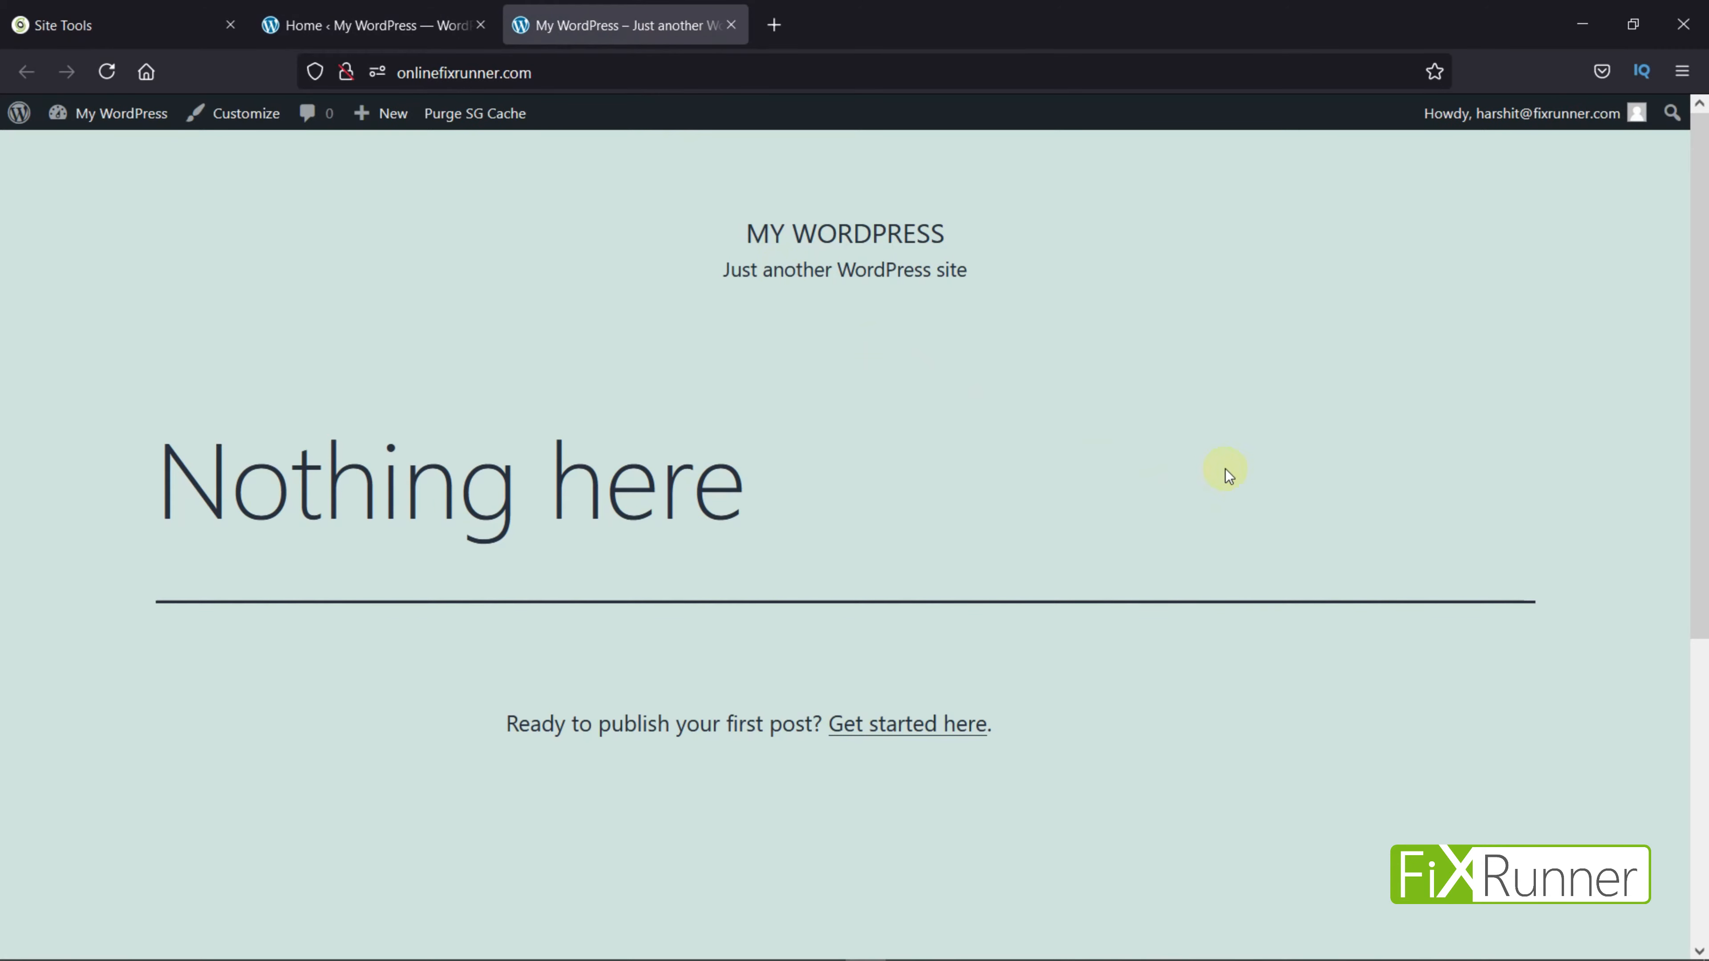
pyautogui.scroll(-6, 1386, 447)
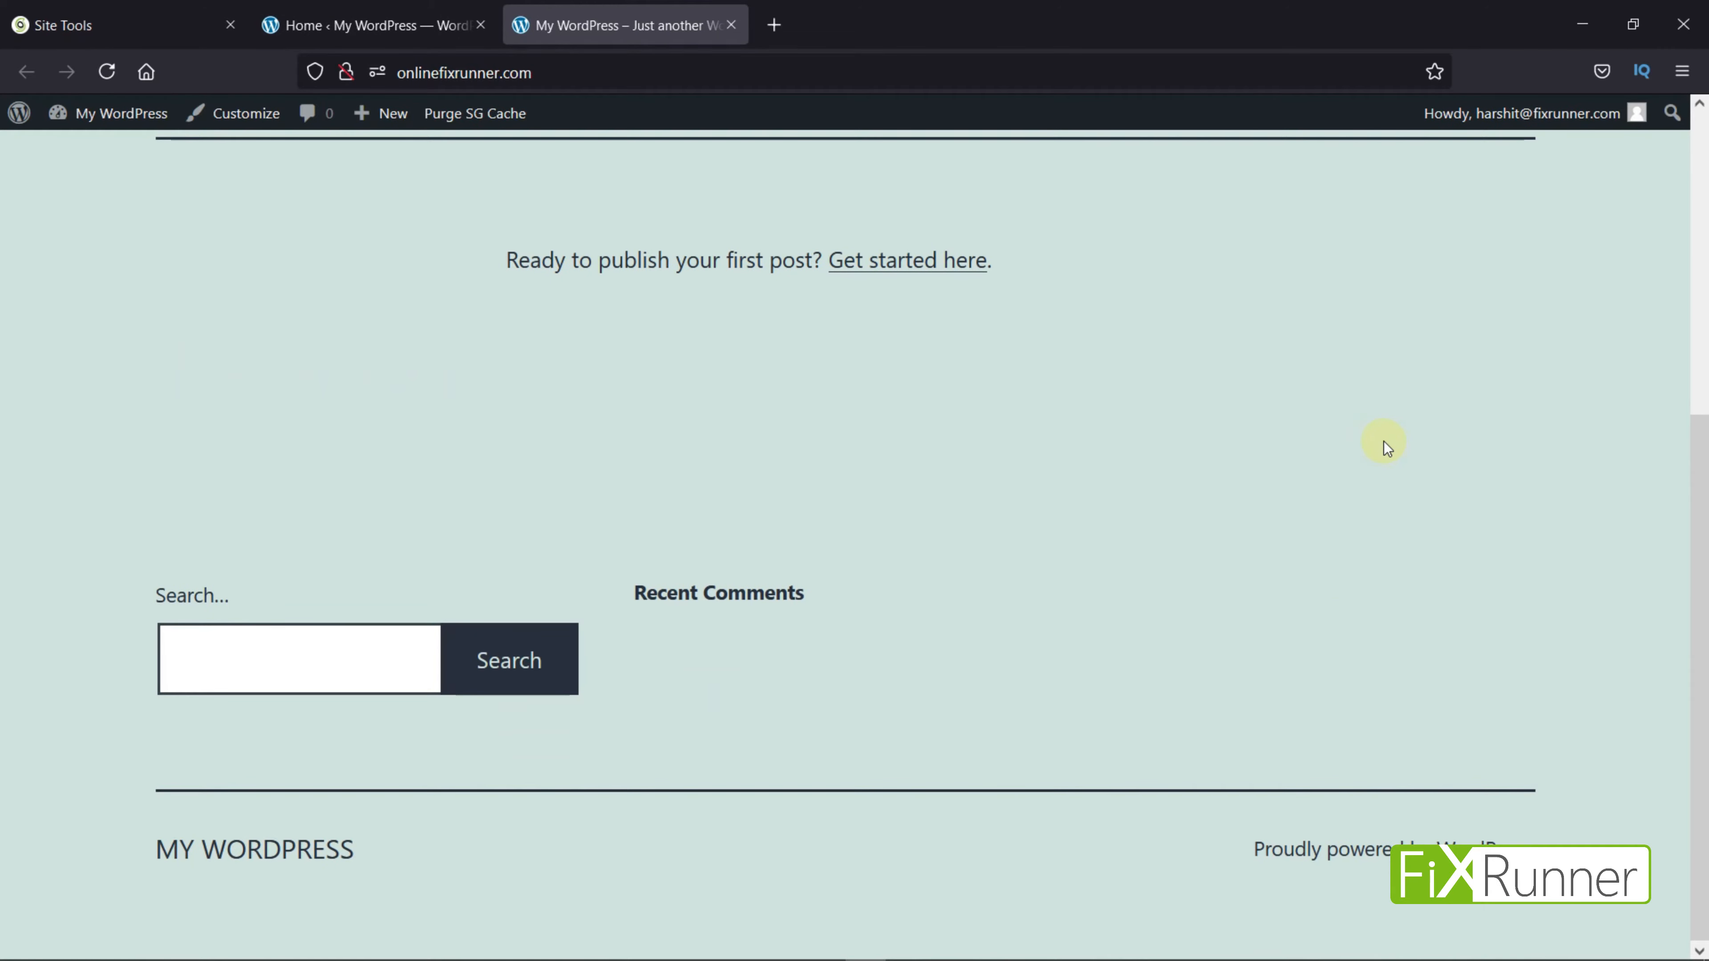
pyautogui.scroll(6, 1383, 445)
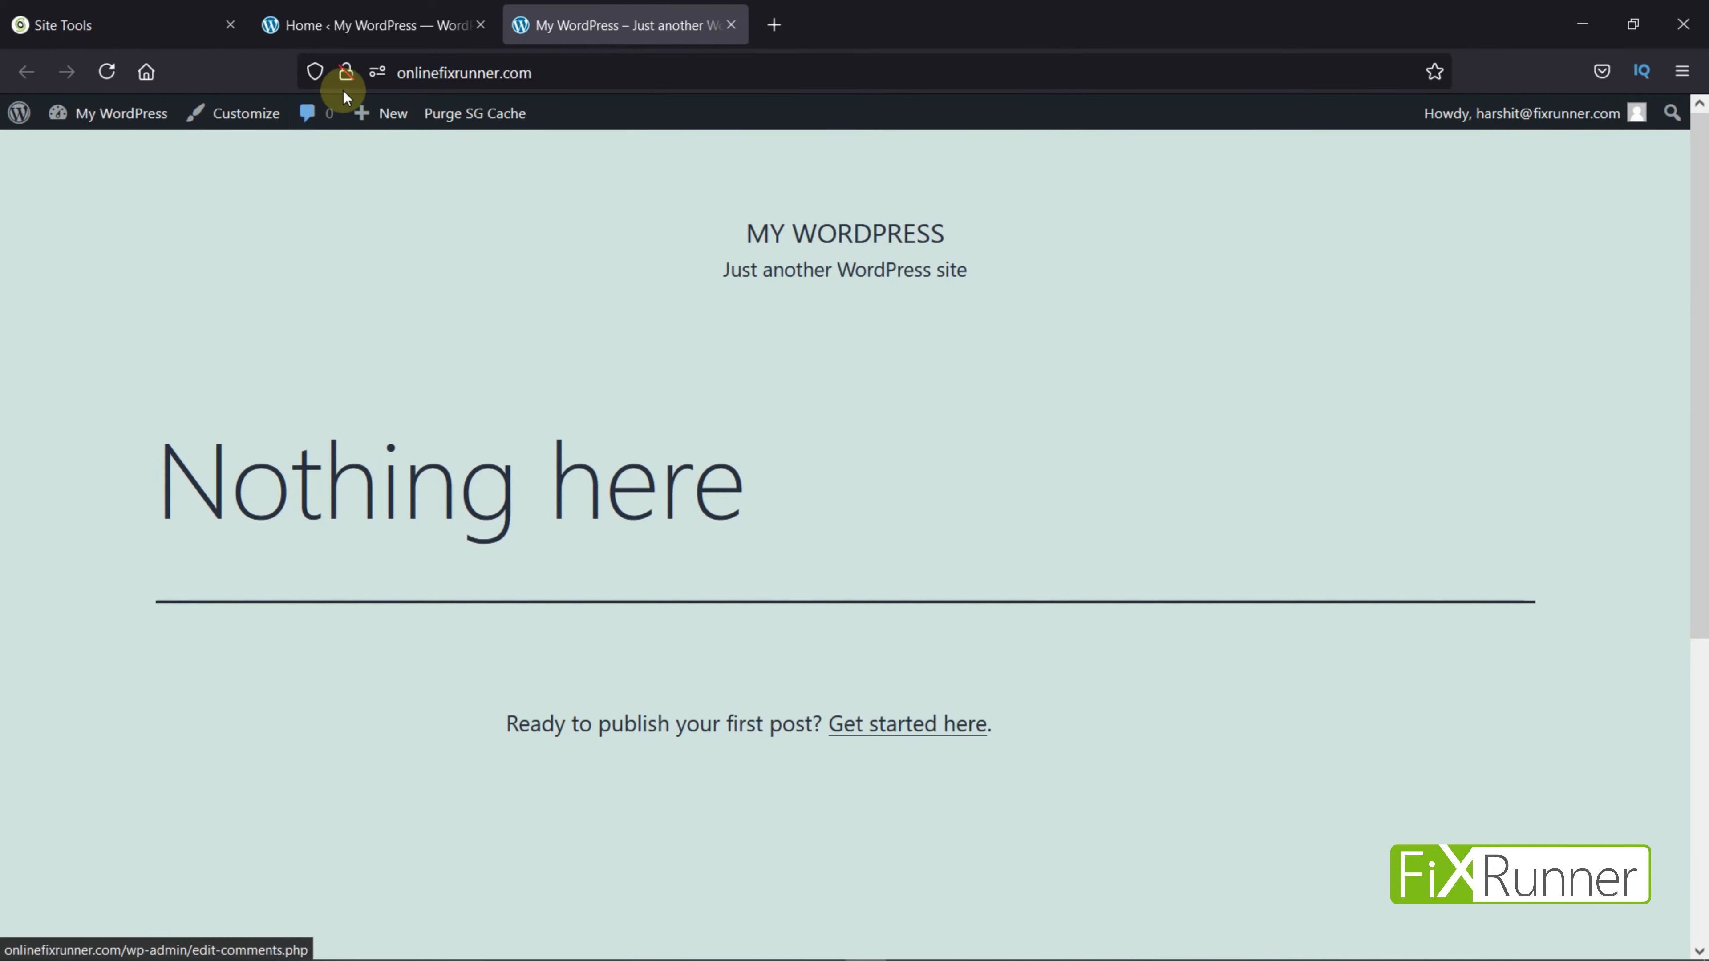
pyautogui.click(346, 72)
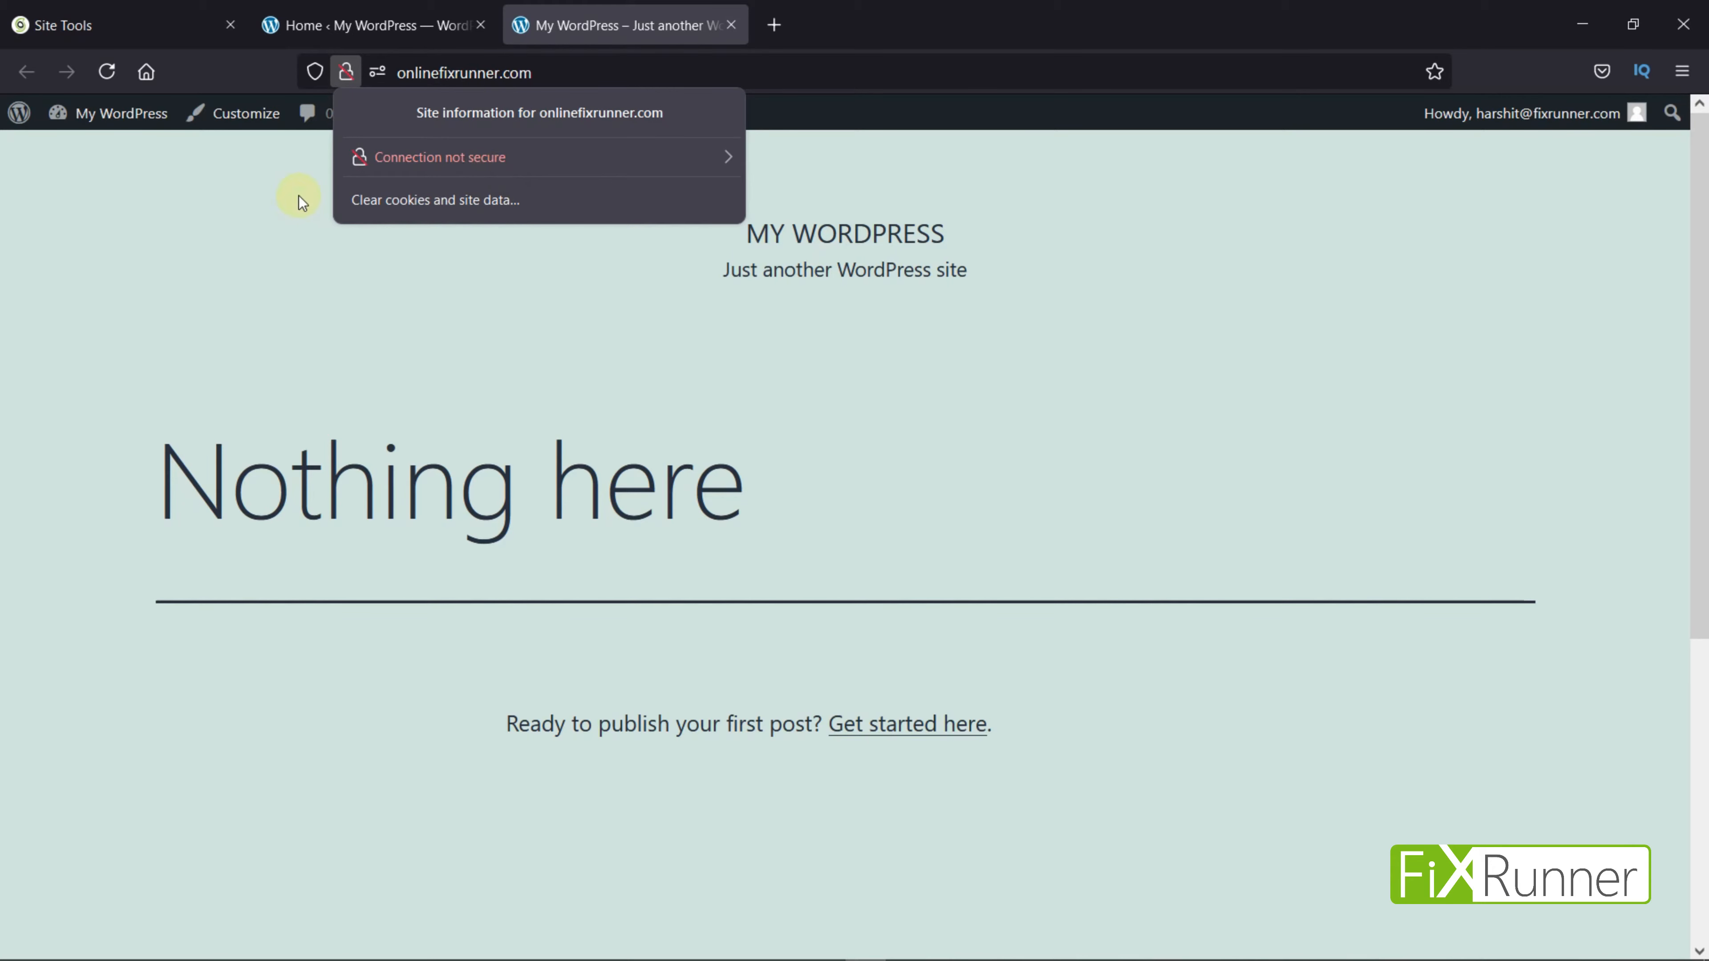
pyautogui.click(150, 27)
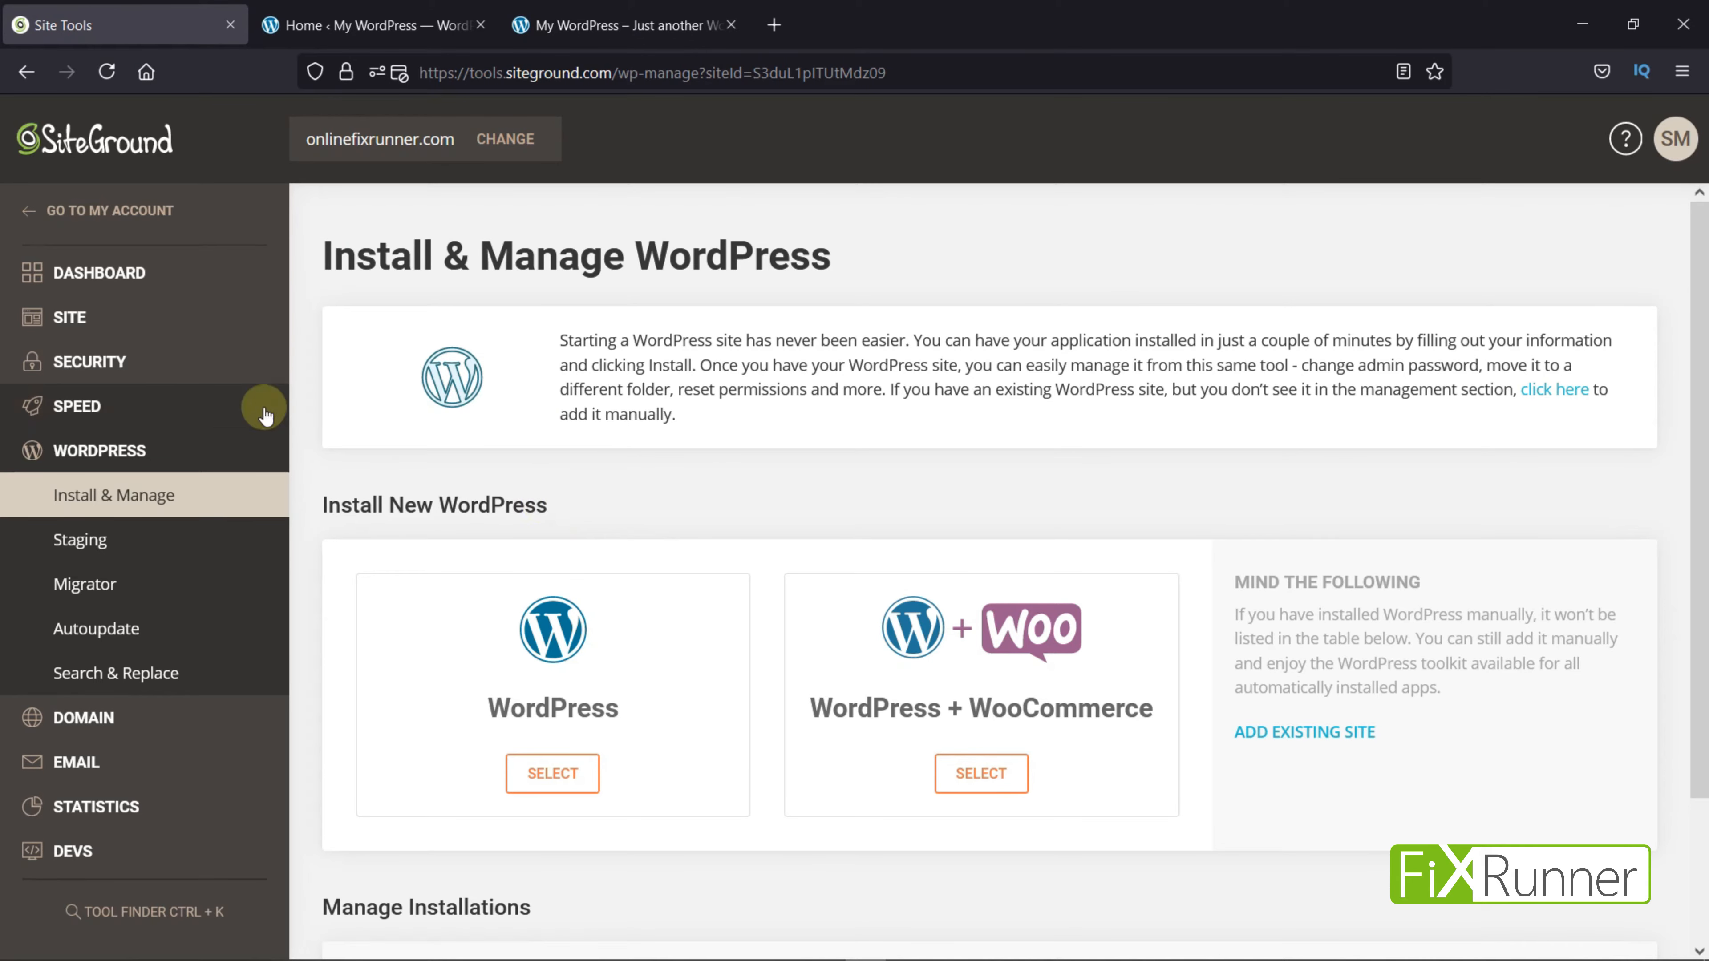
# Step: Install a Let's Encrypt Wildcard certificate in Security > SSL Manager, then return to the WordPress Dashboard
pyautogui.click(125, 370)
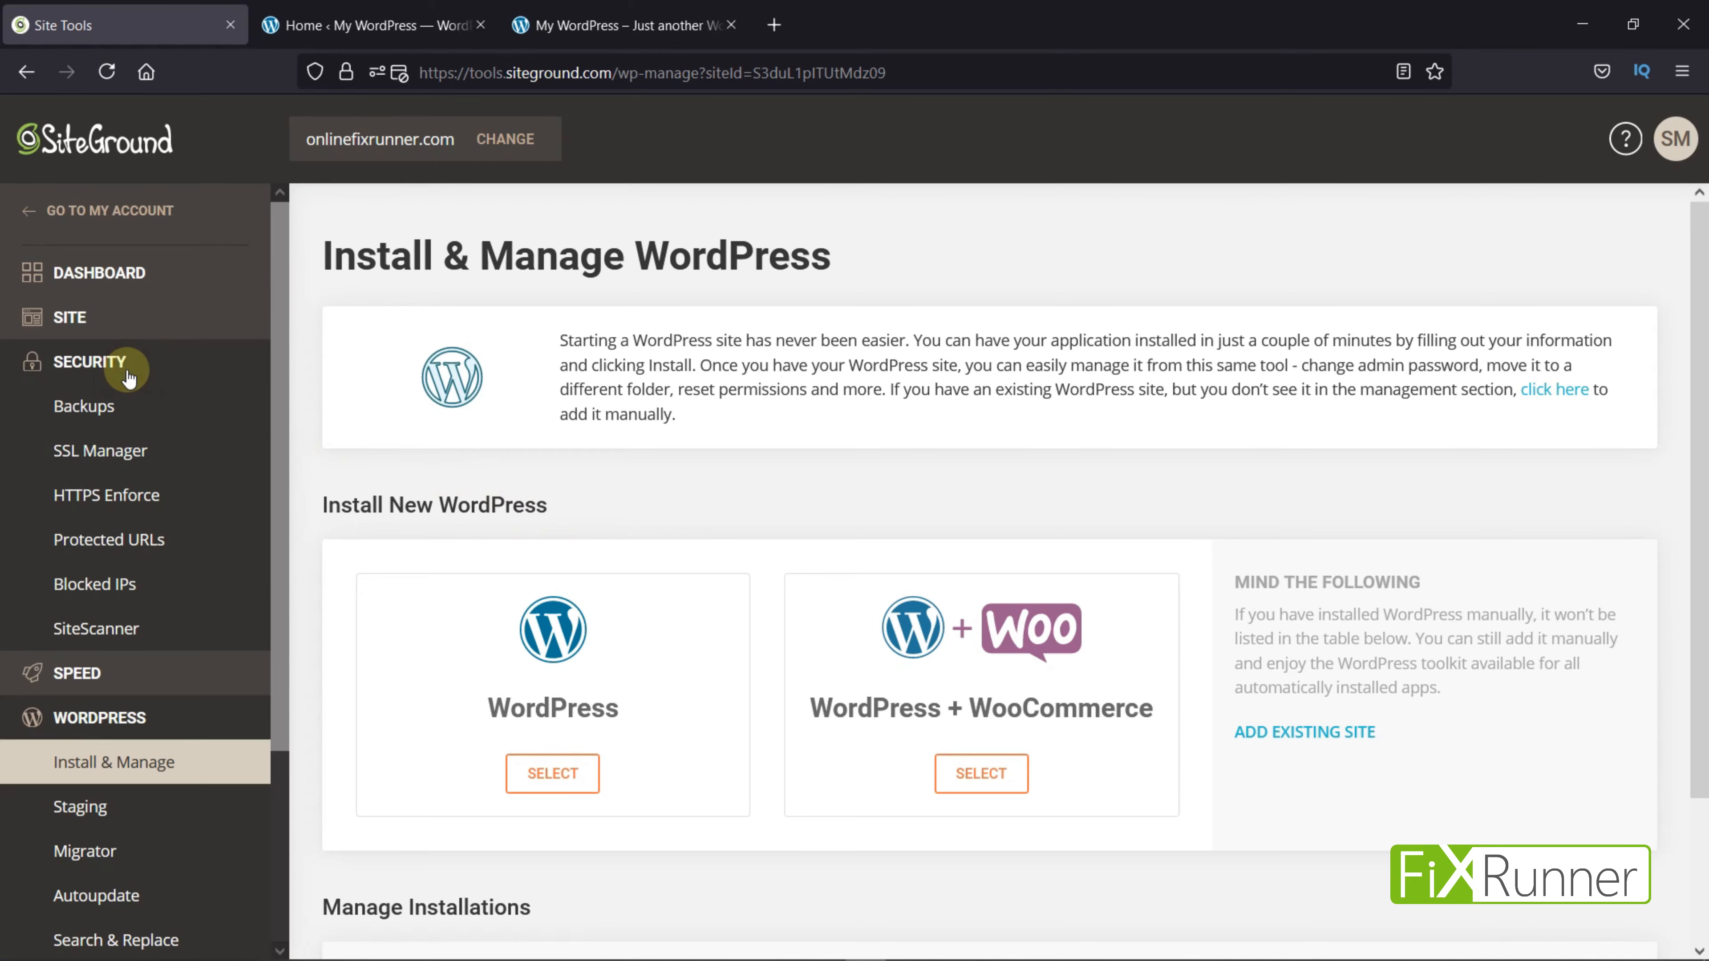
pyautogui.click(136, 455)
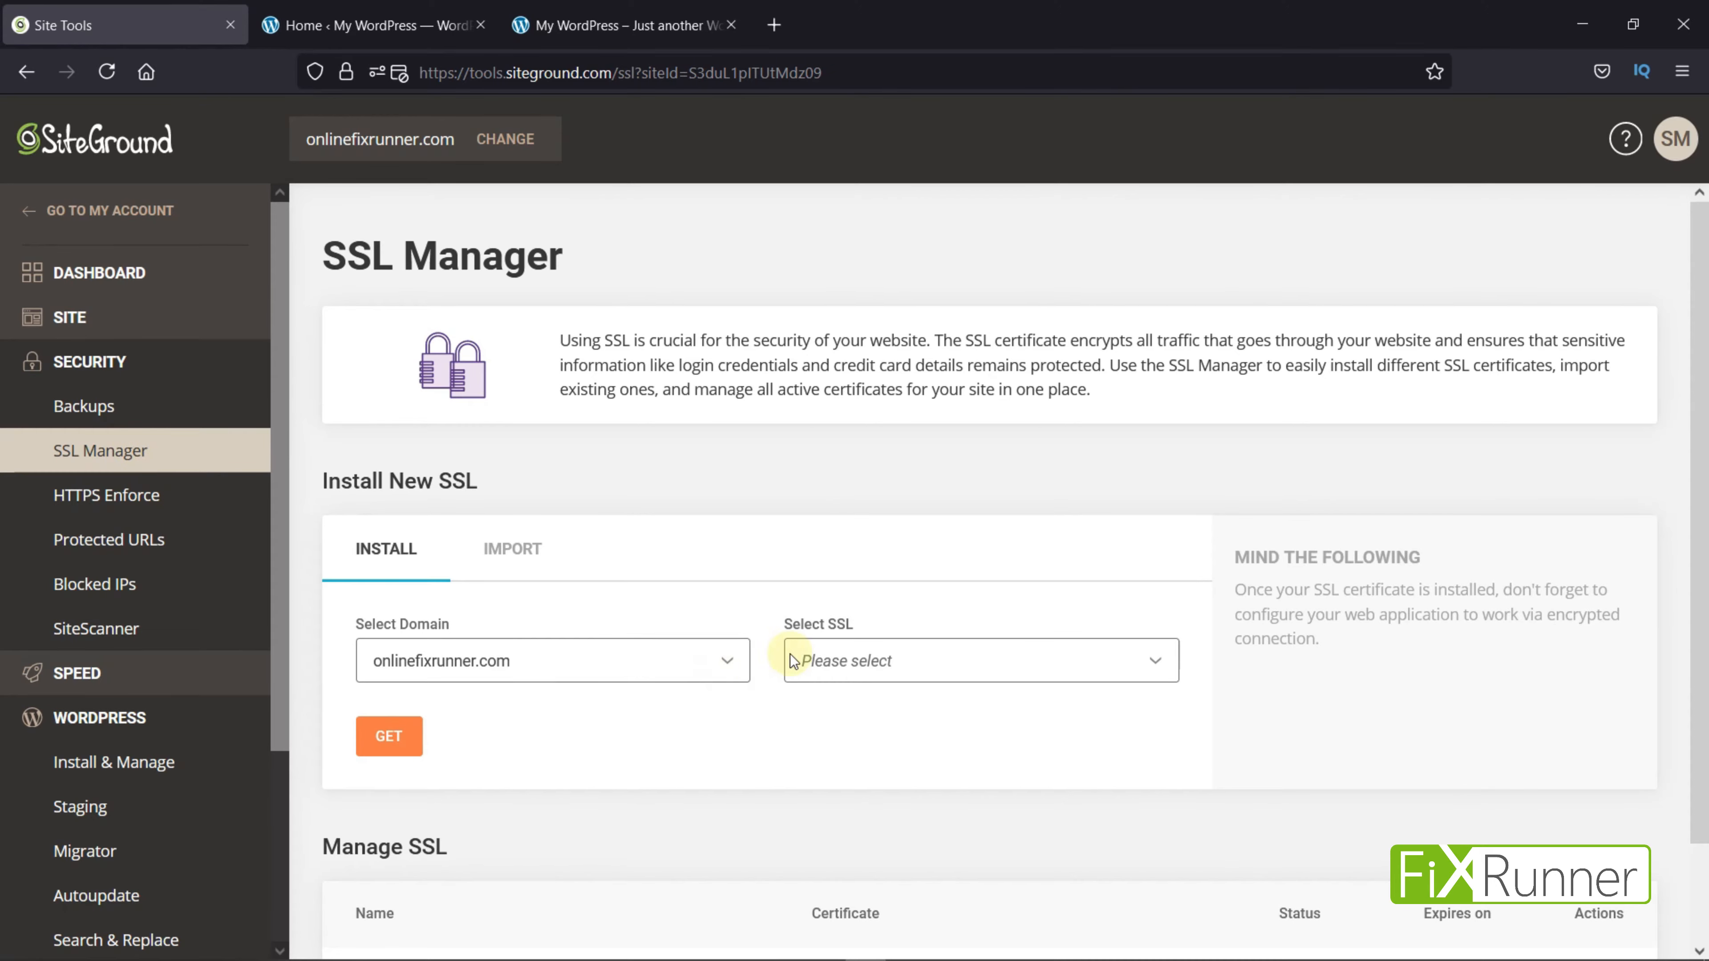
pyautogui.click(1150, 668)
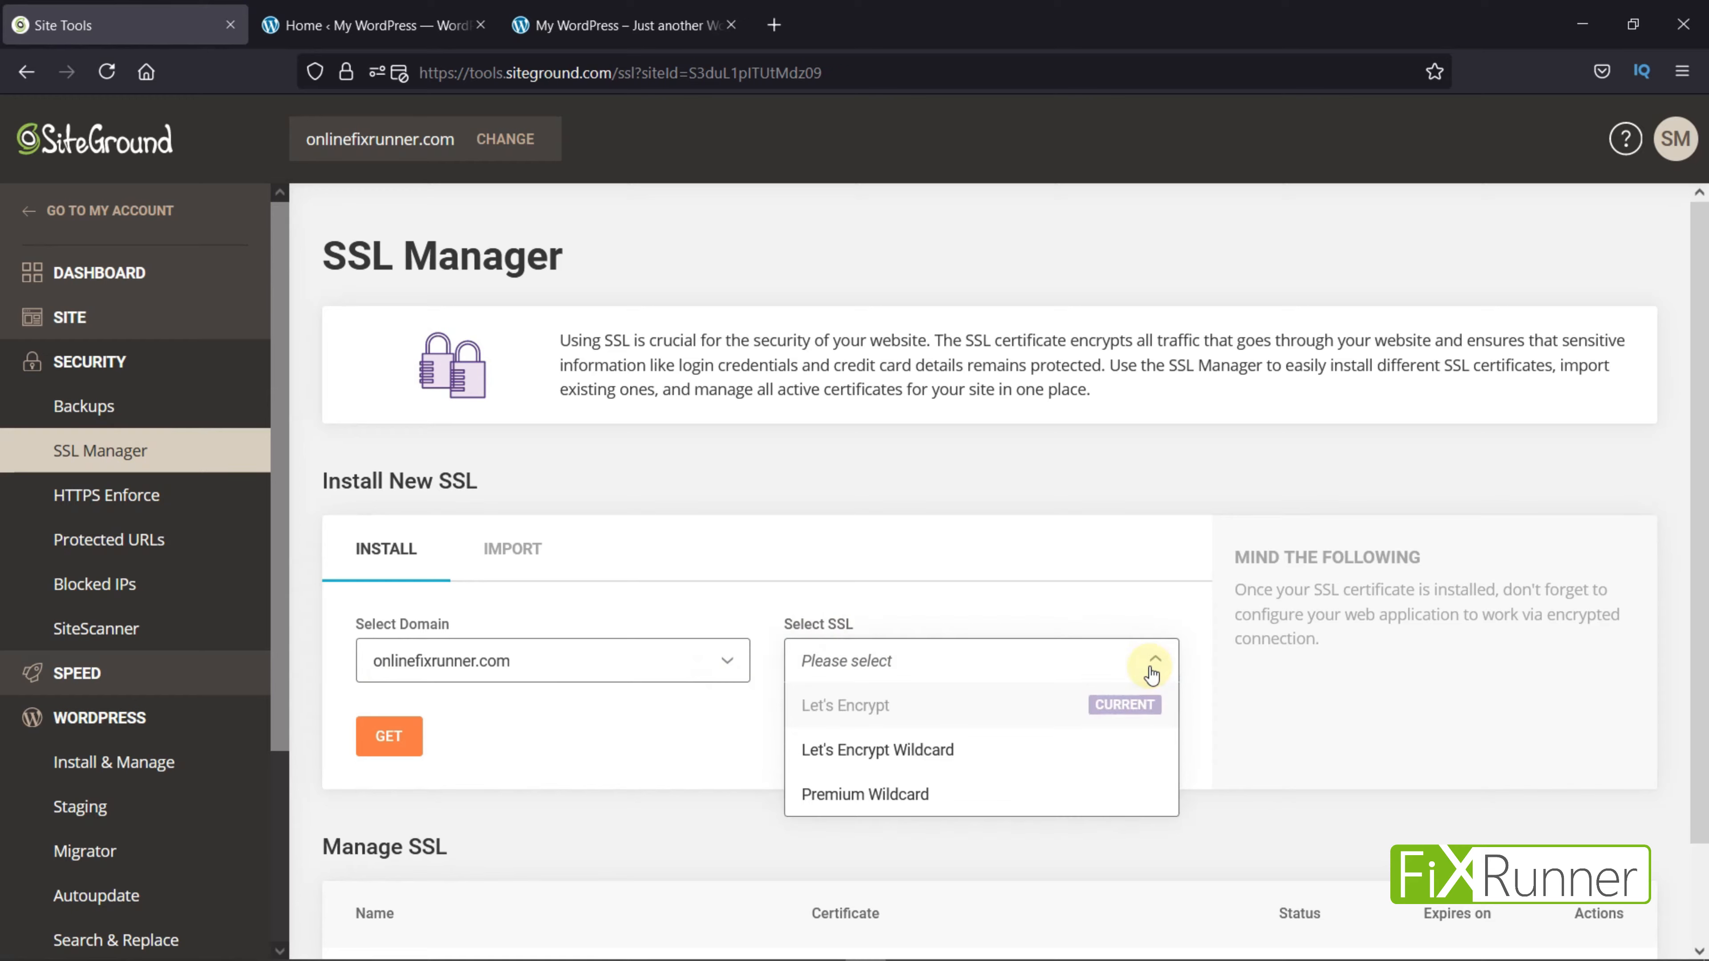
pyautogui.click(1099, 751)
pyautogui.click(378, 739)
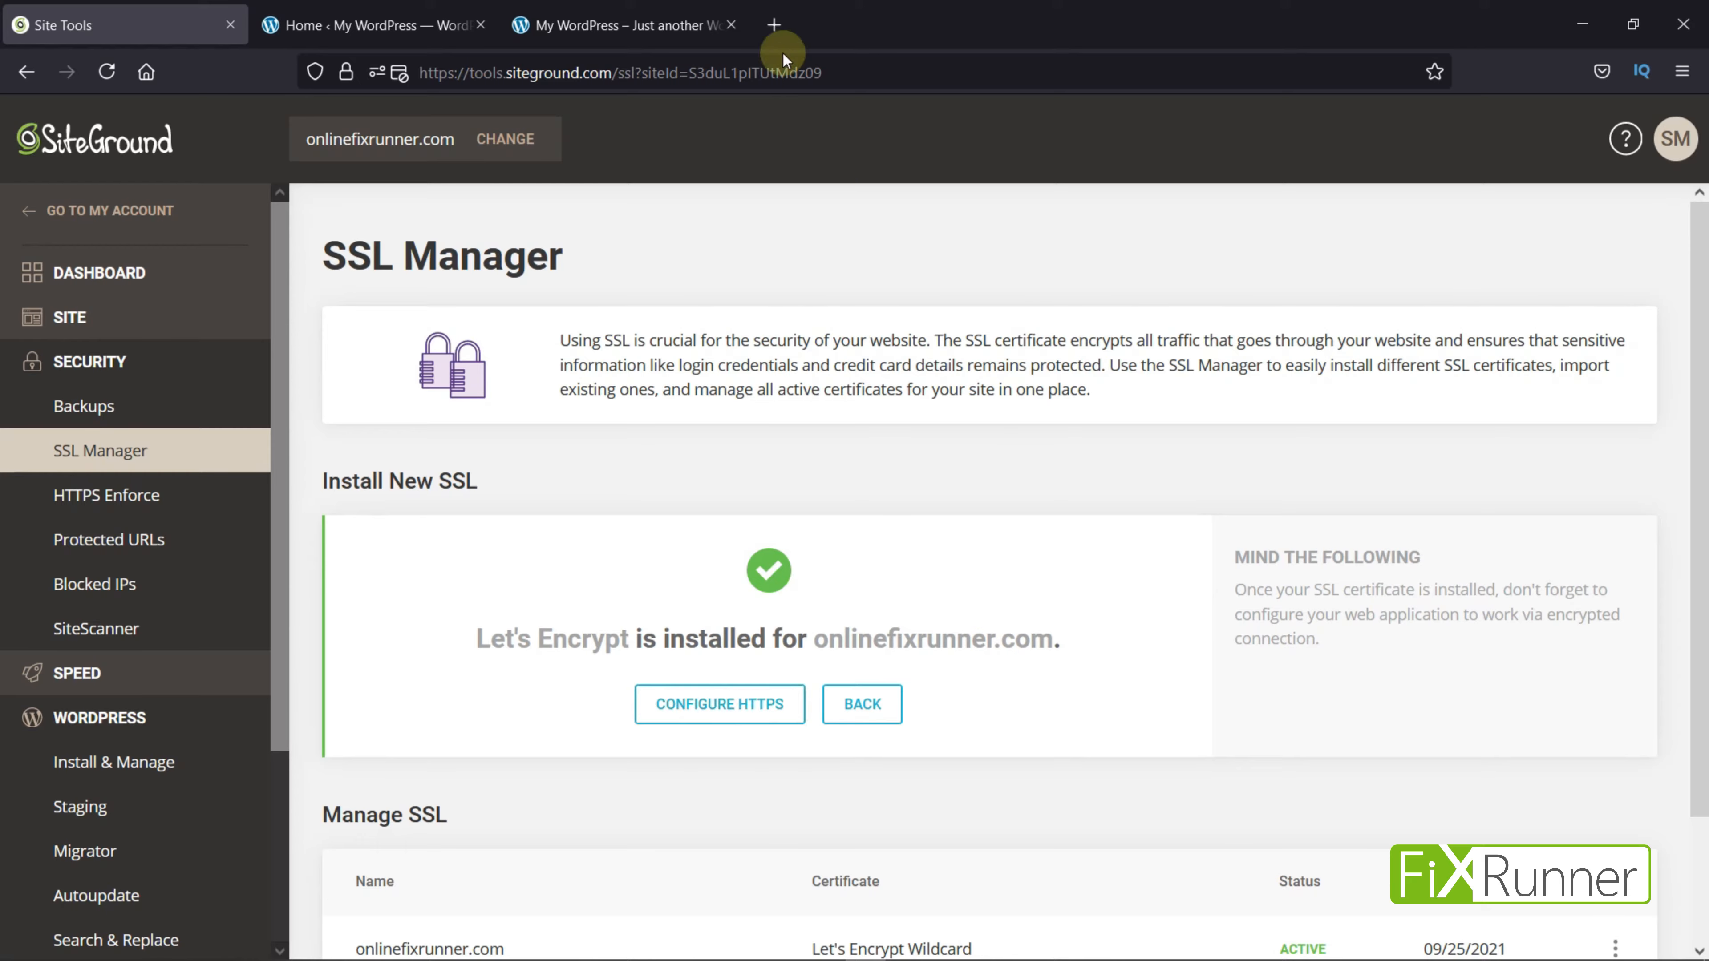
pyautogui.click(639, 22)
pyautogui.click(375, 25)
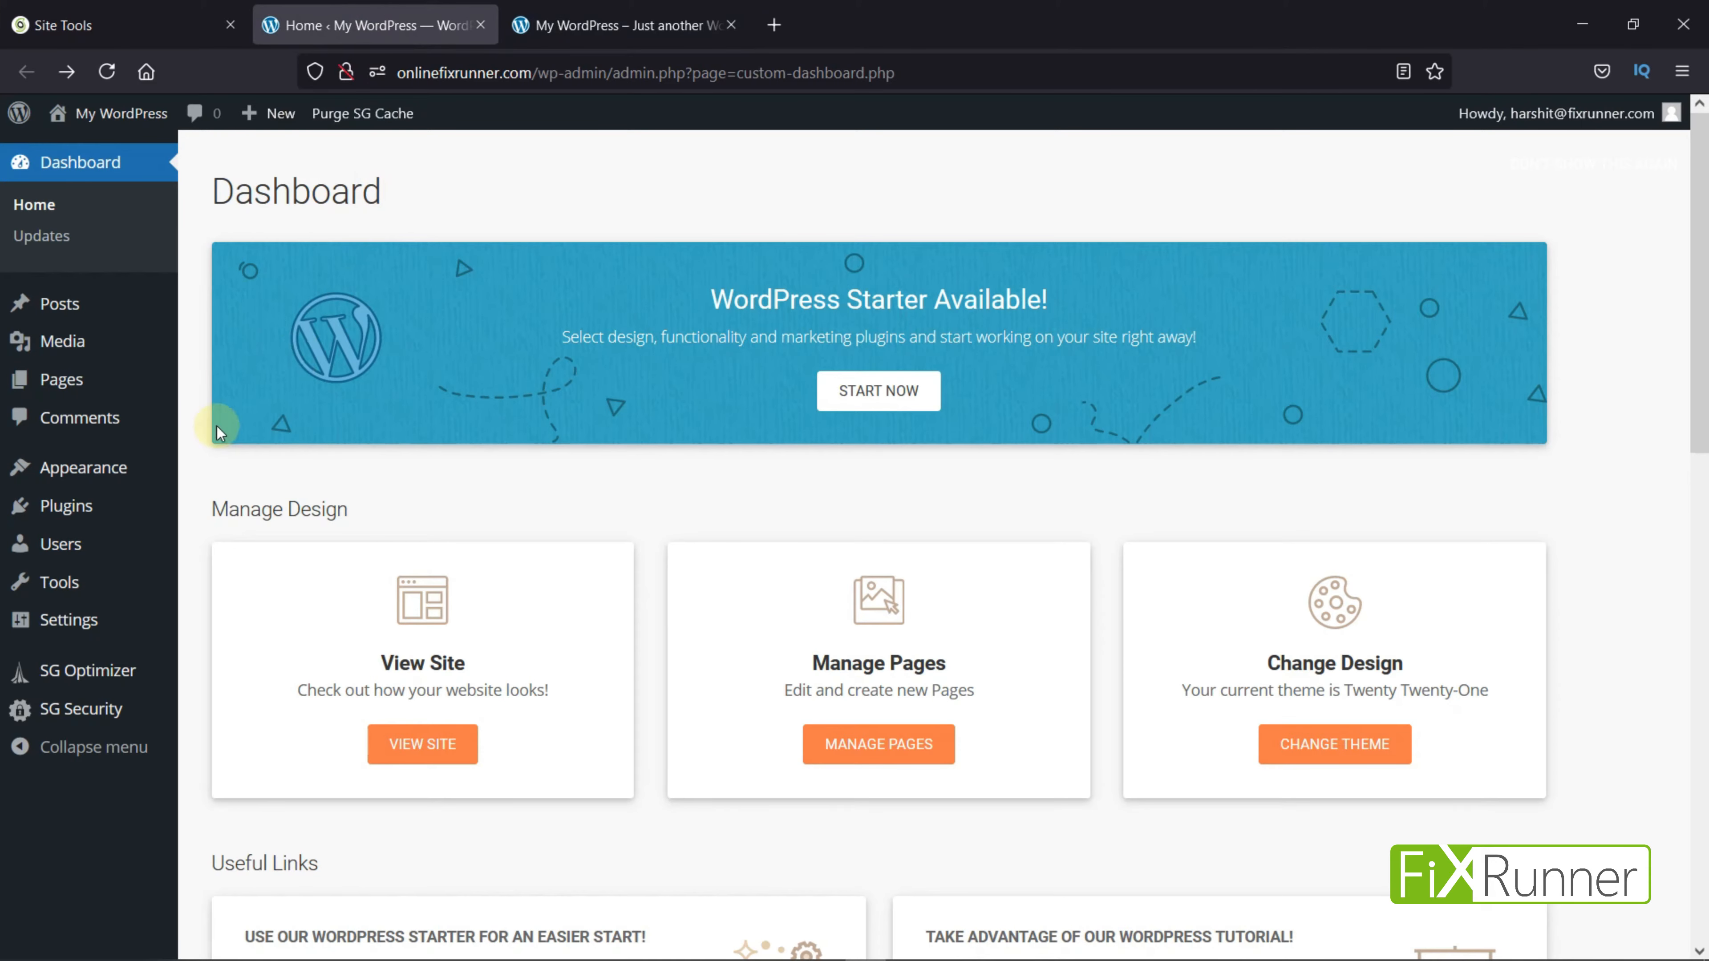
# Step: Search the plugin directory for 'really simple ssl', then install and activate Really Simple SSL
pyautogui.moveTo(101, 506)
pyautogui.click(216, 539)
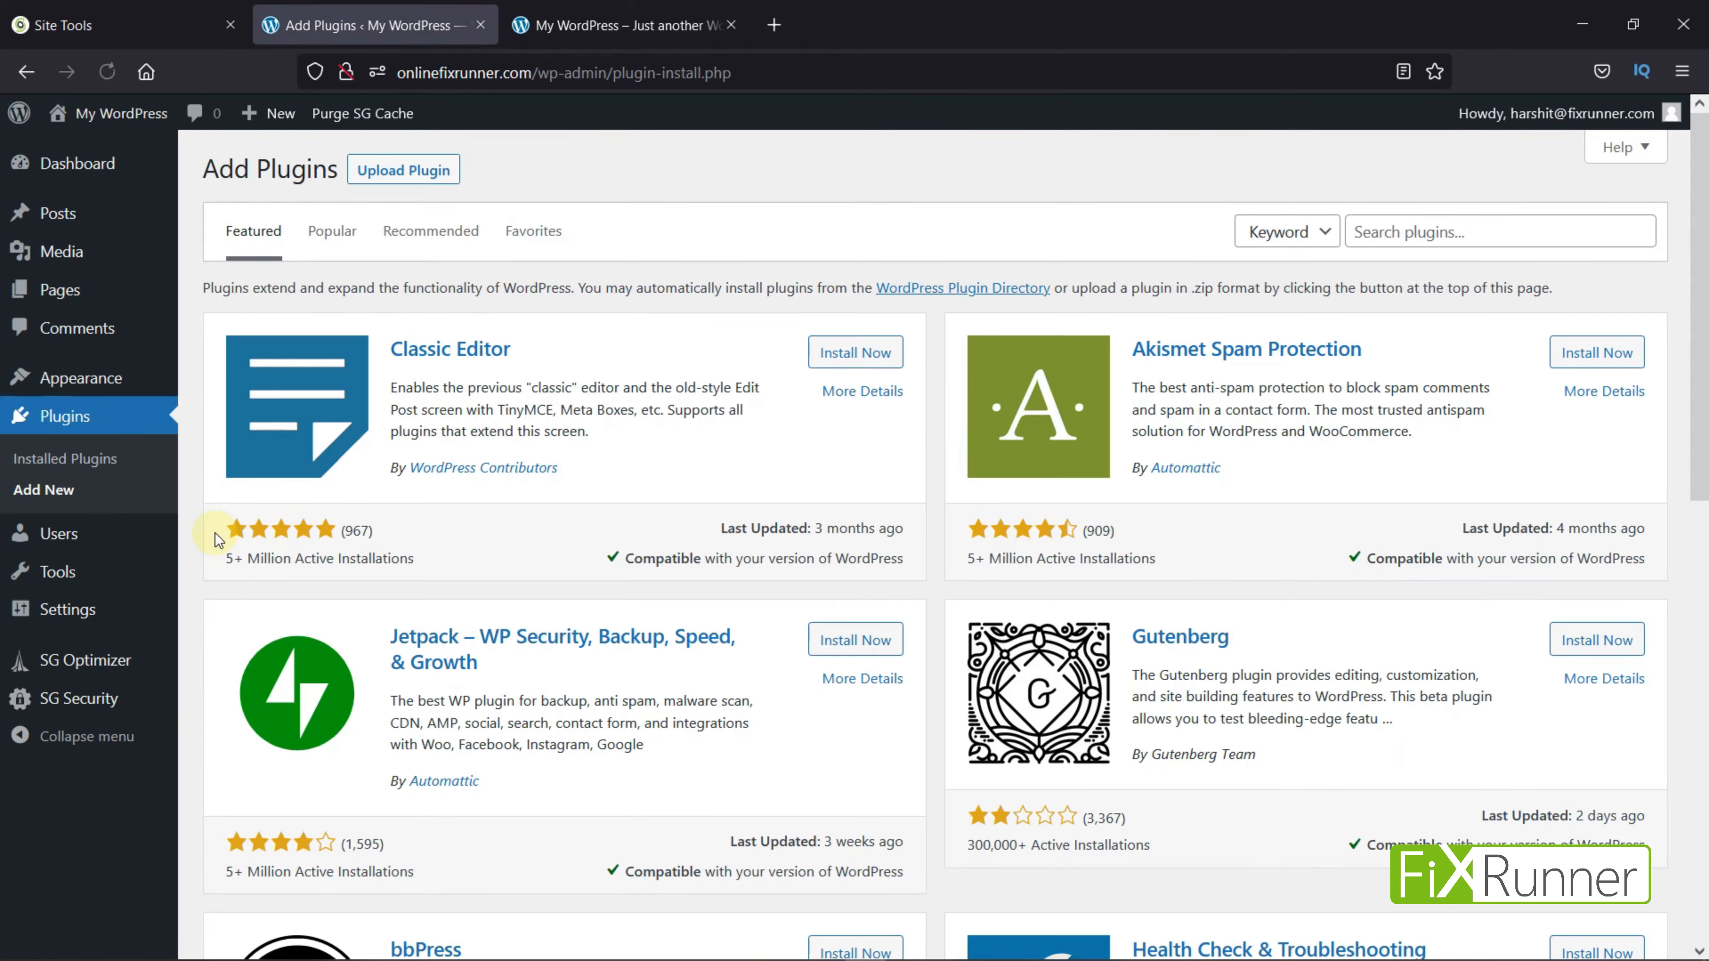
pyautogui.click(1531, 225)
pyautogui.write('really')
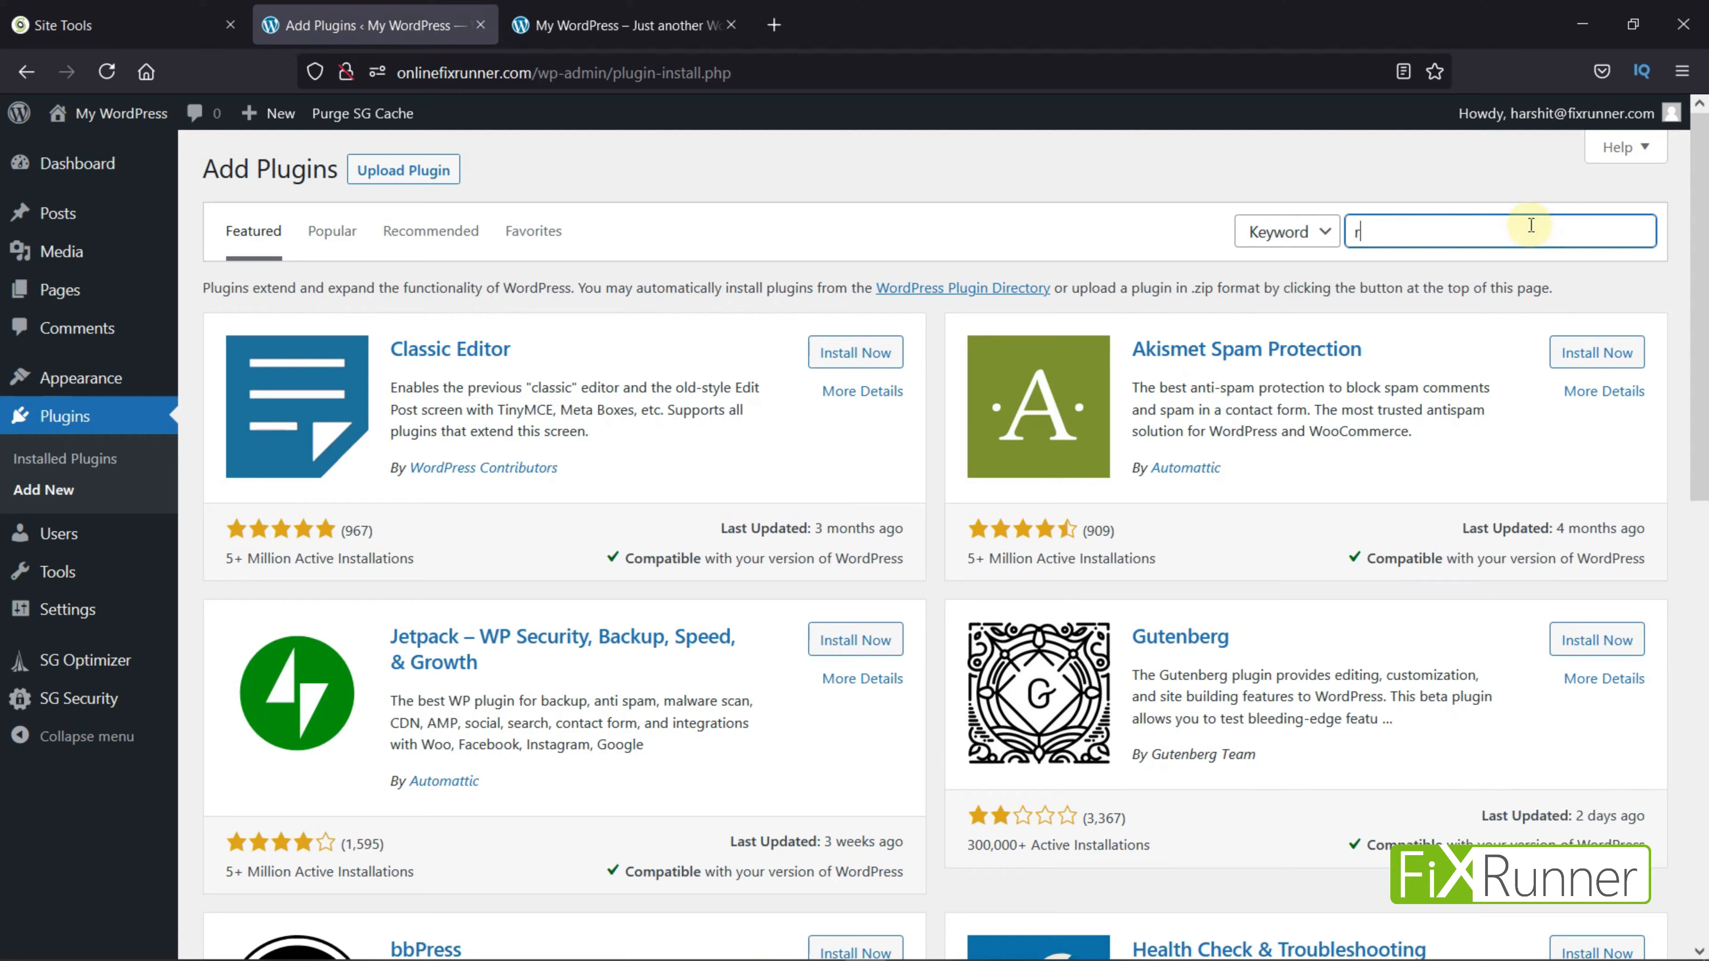
pyautogui.write(' simply')
pyautogui.press('BackSpace')
pyautogui.write('e ssl')
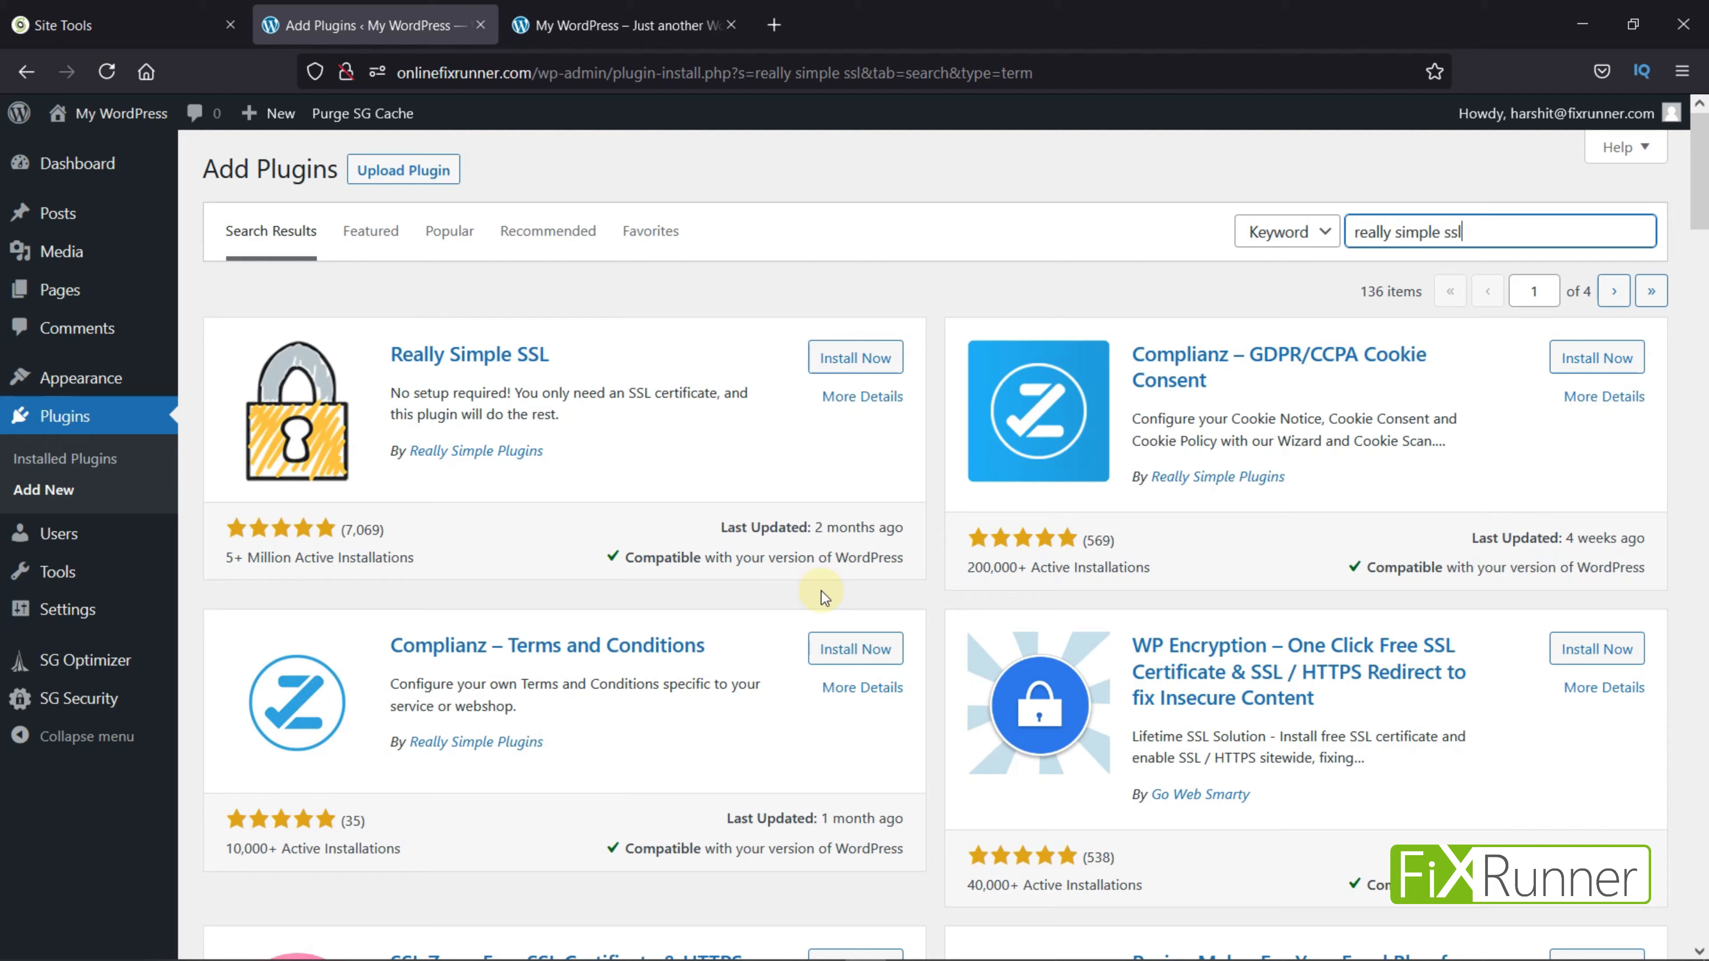
pyautogui.click(866, 359)
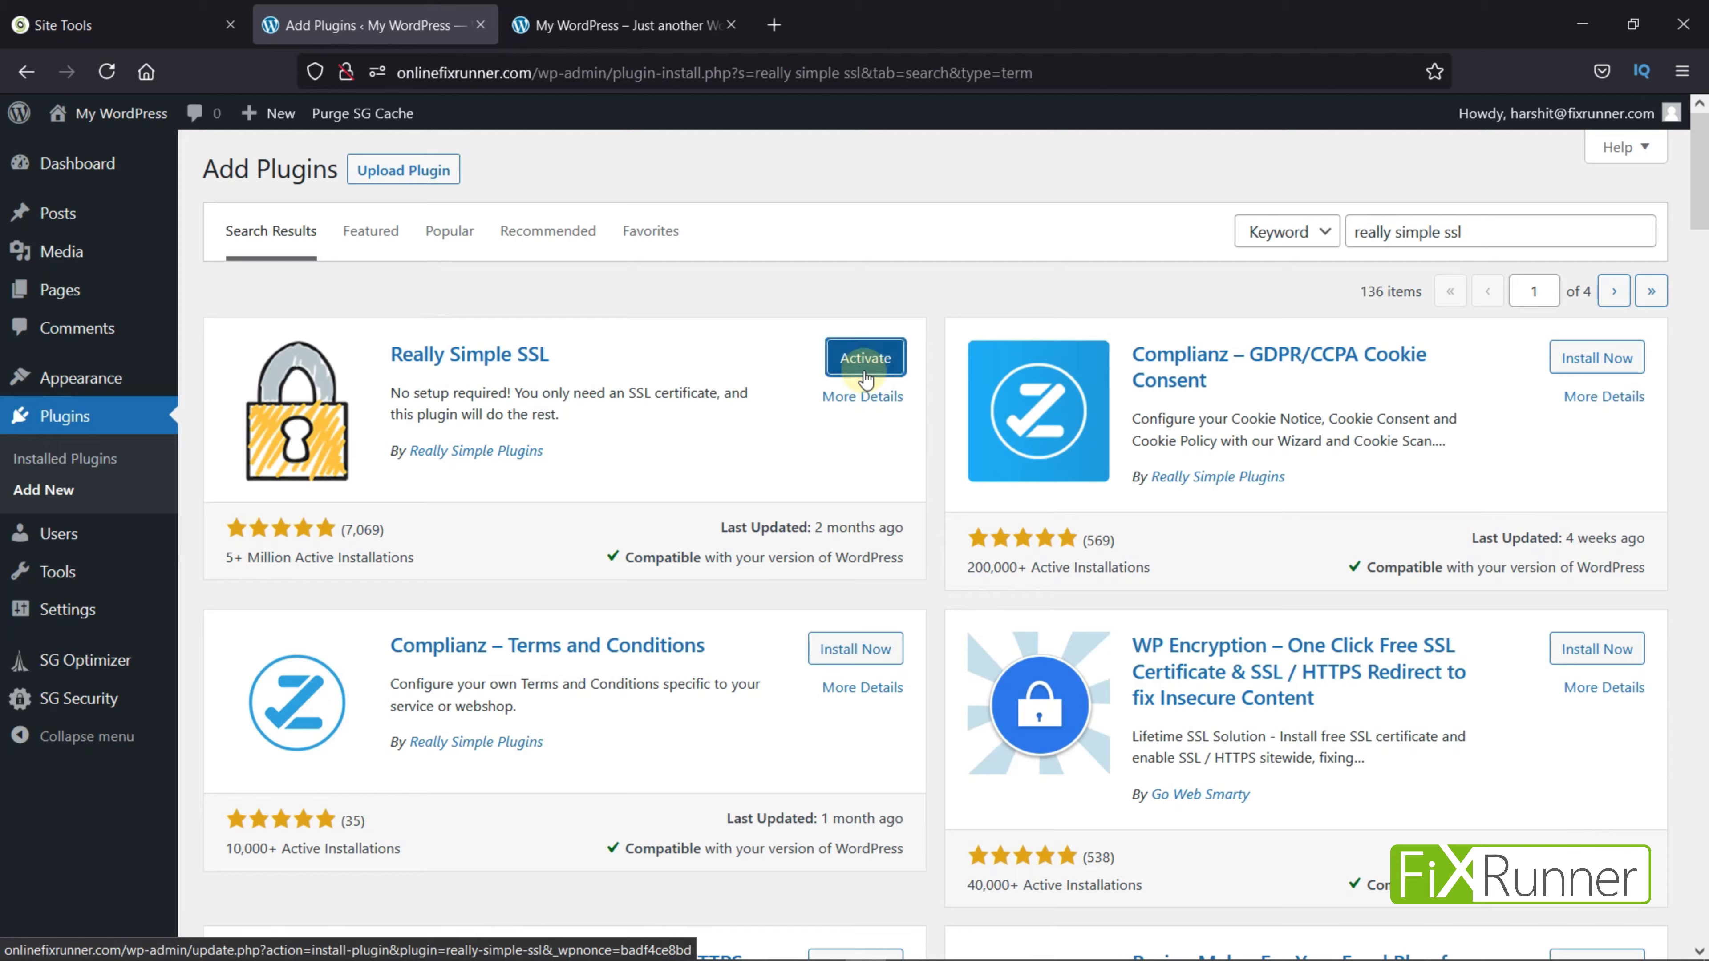
pyautogui.click(867, 363)
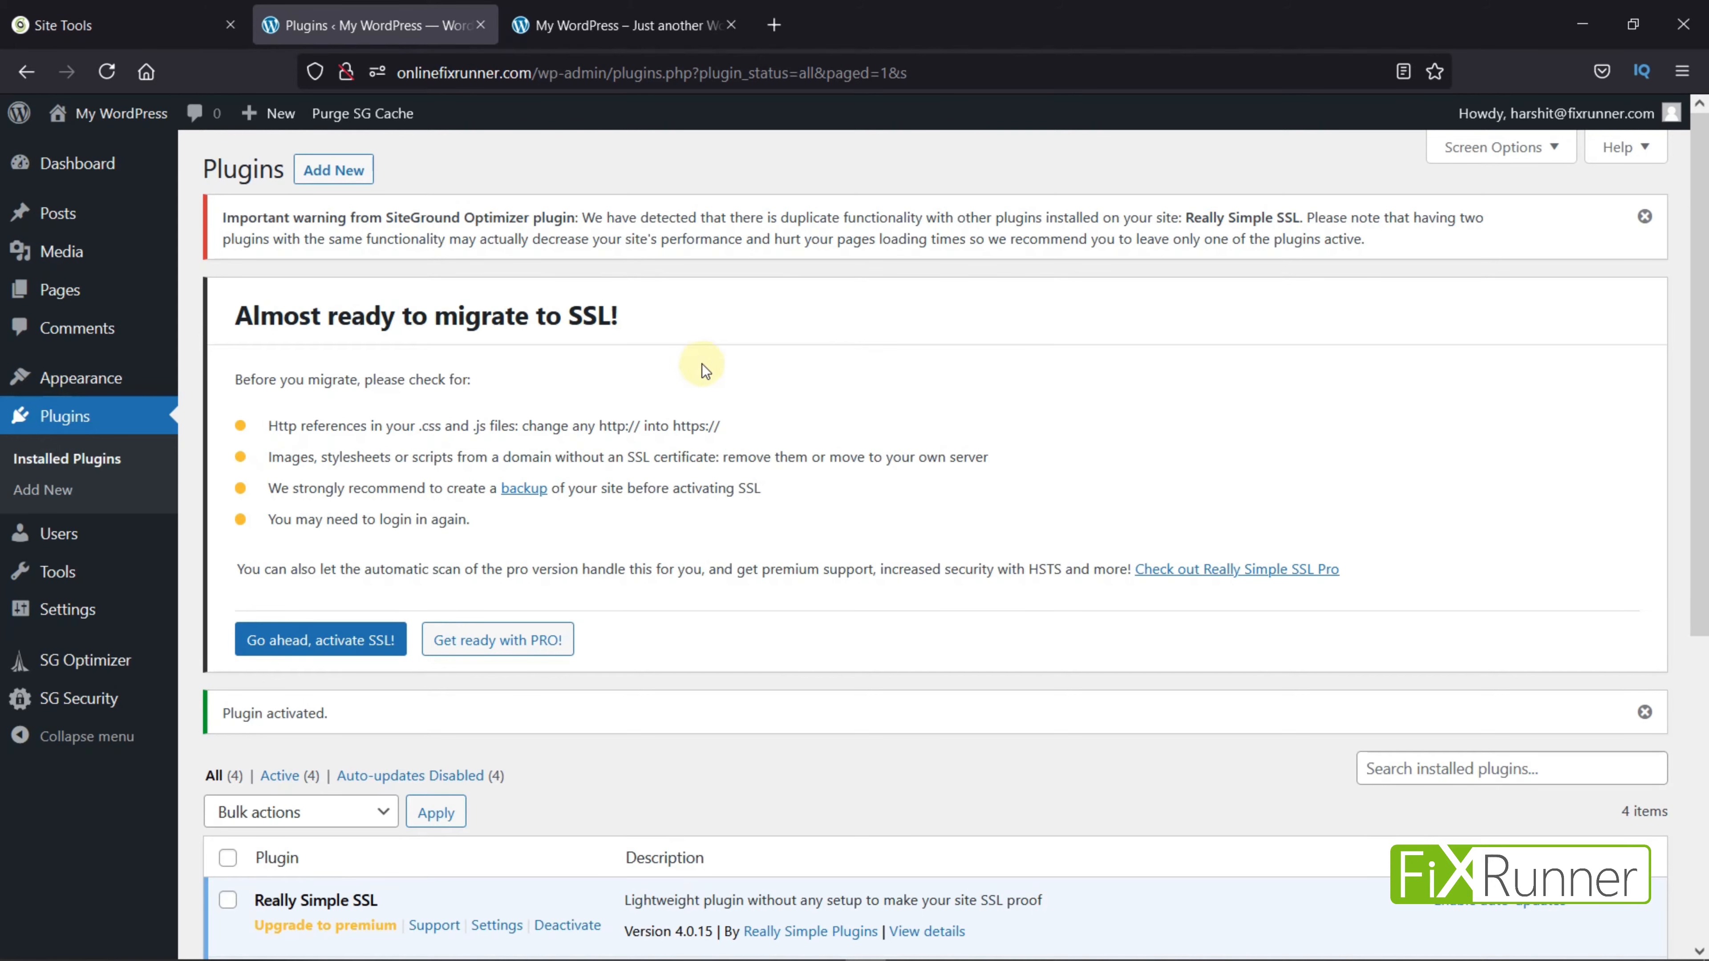
# Step: Activate SSL in Really Simple SSL and reload the live site to check it loads over https
pyautogui.scroll(-2, 703, 363)
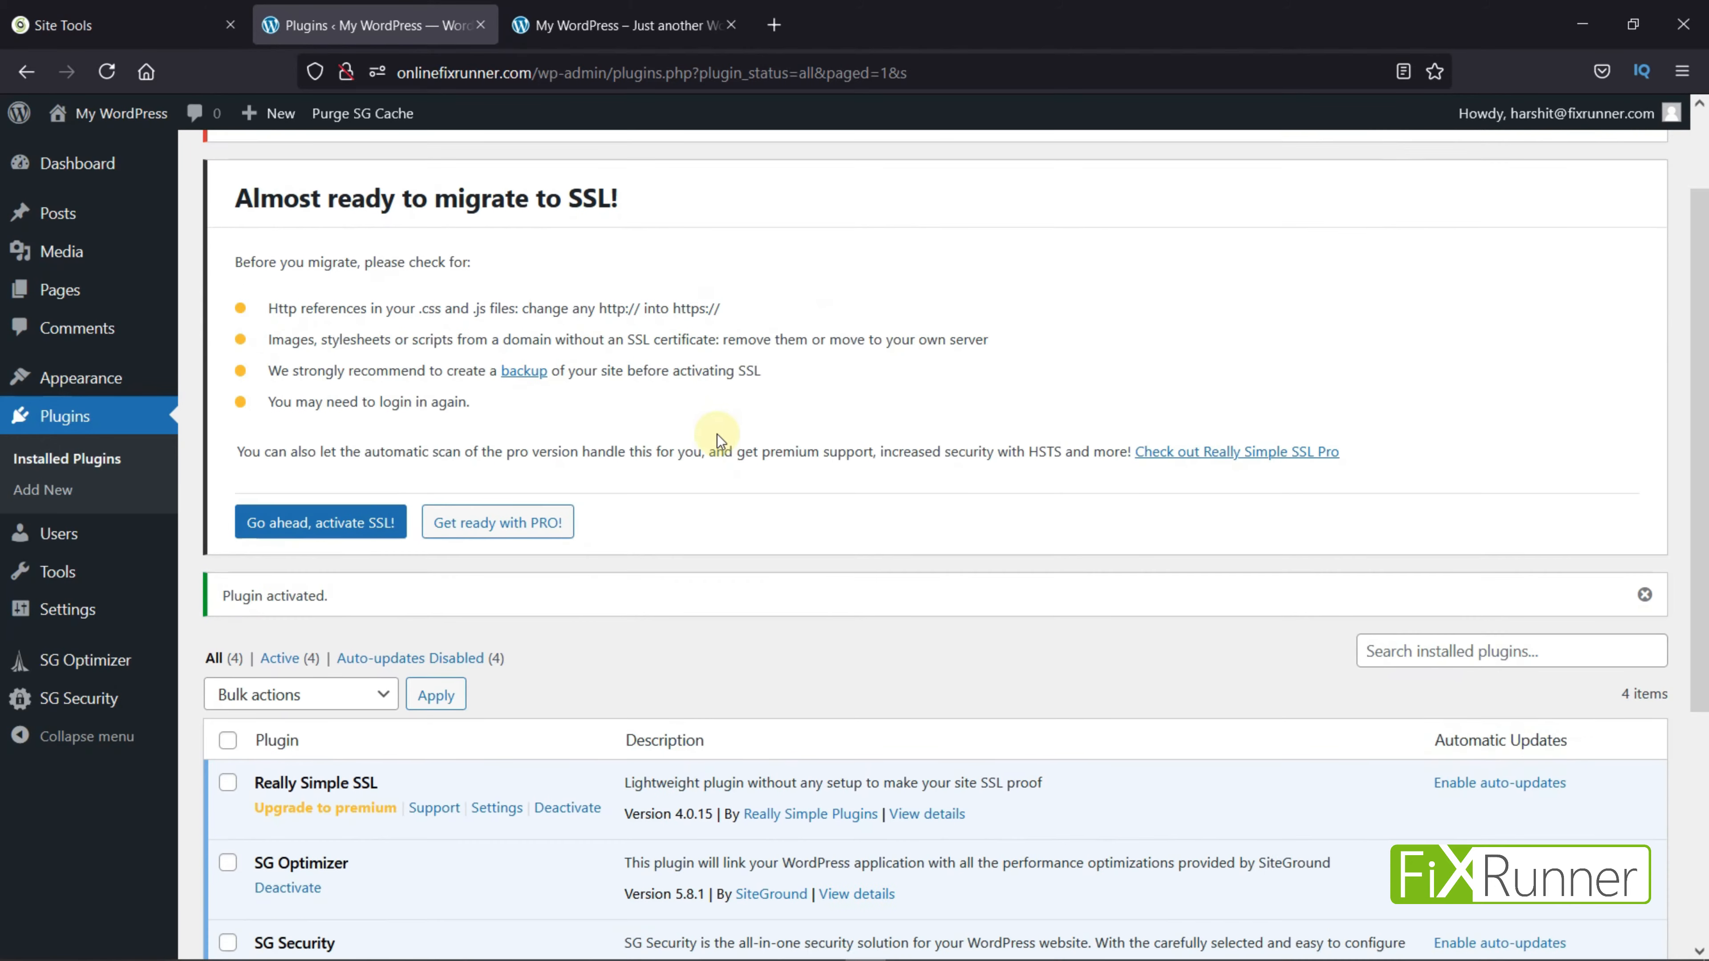
pyautogui.click(321, 532)
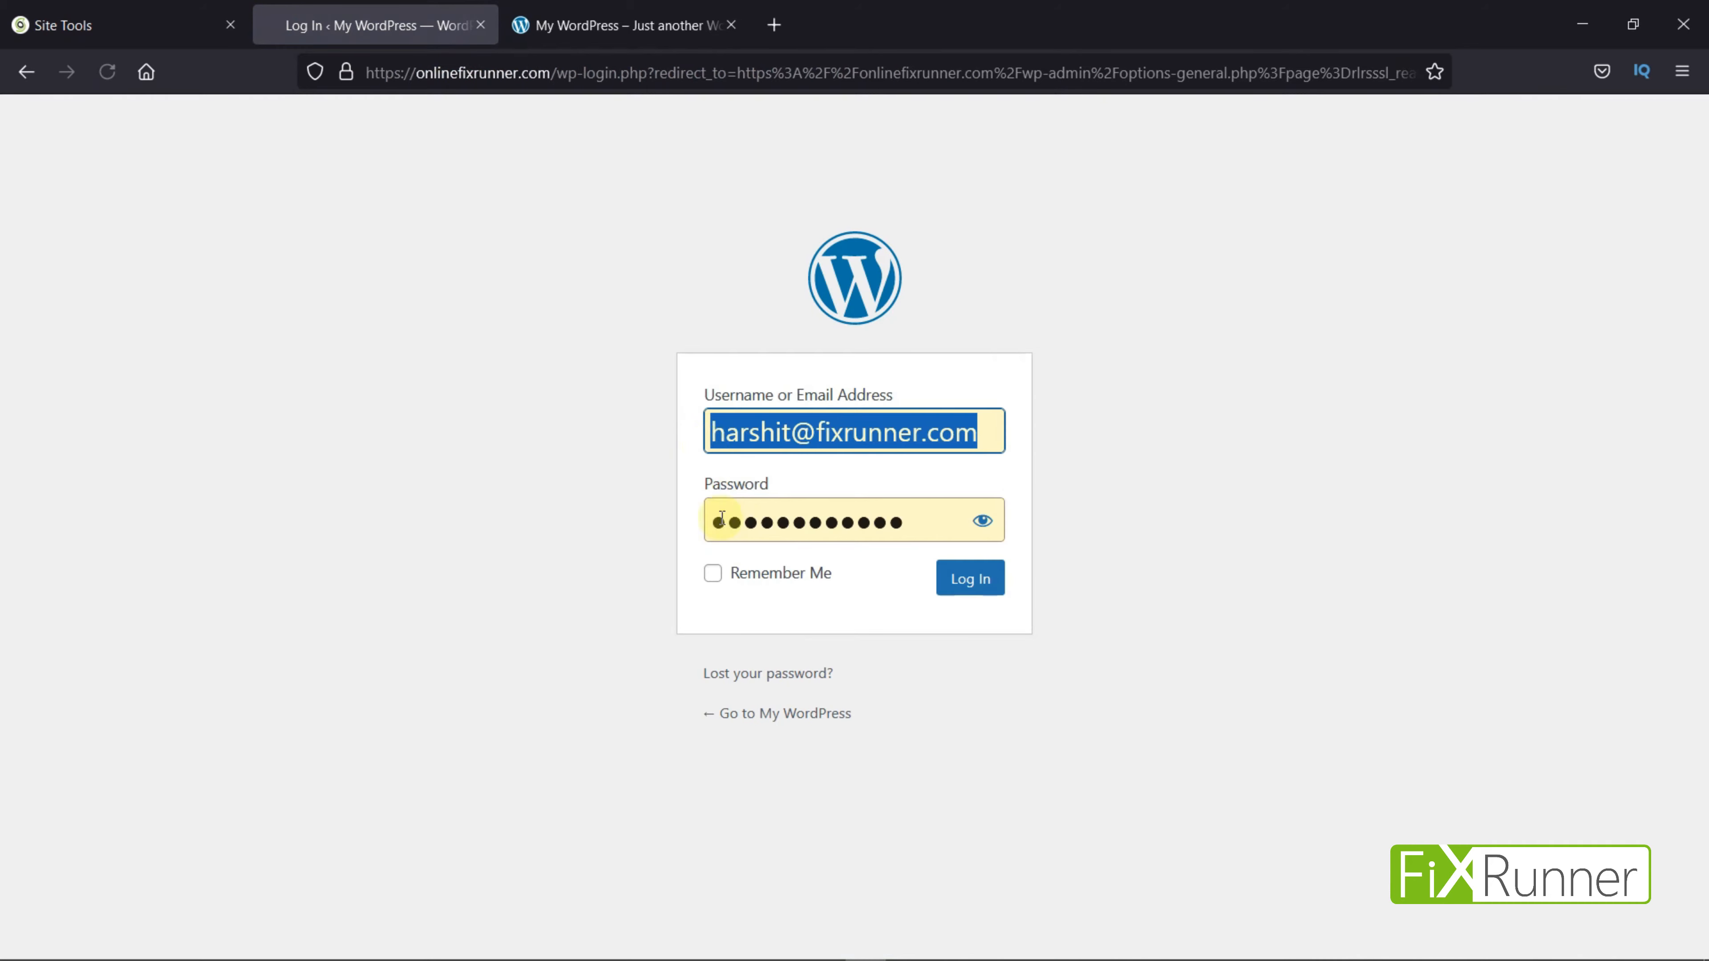
pyautogui.click(566, 25)
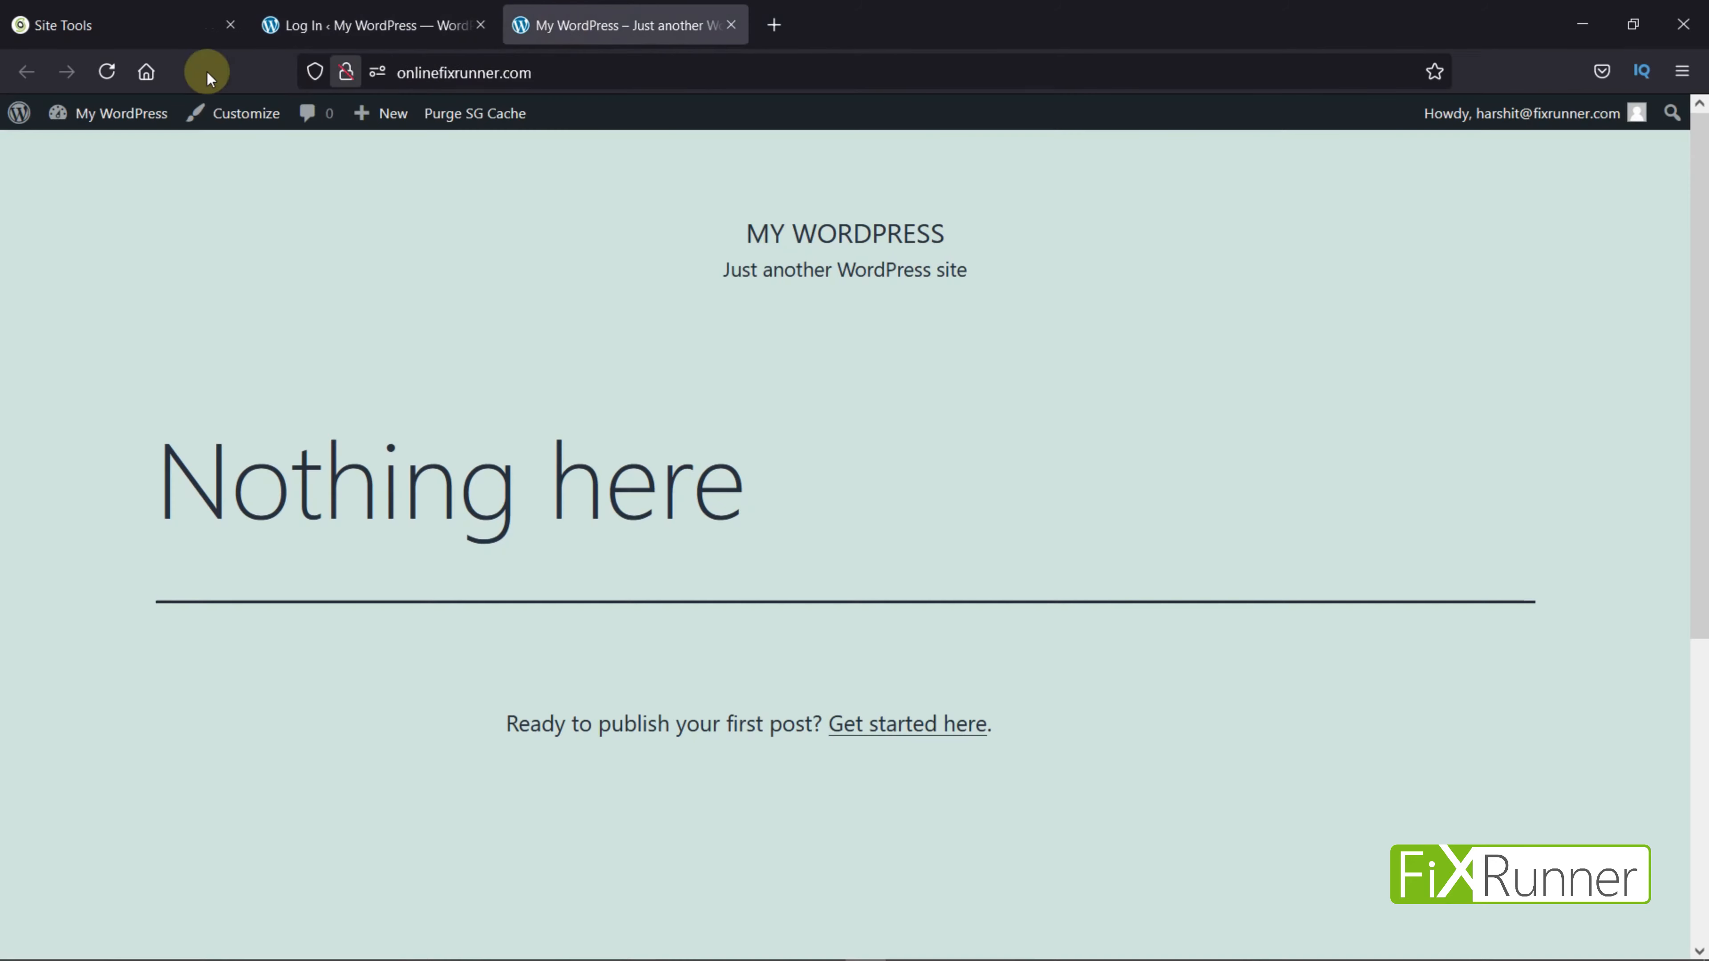
pyautogui.click(108, 71)
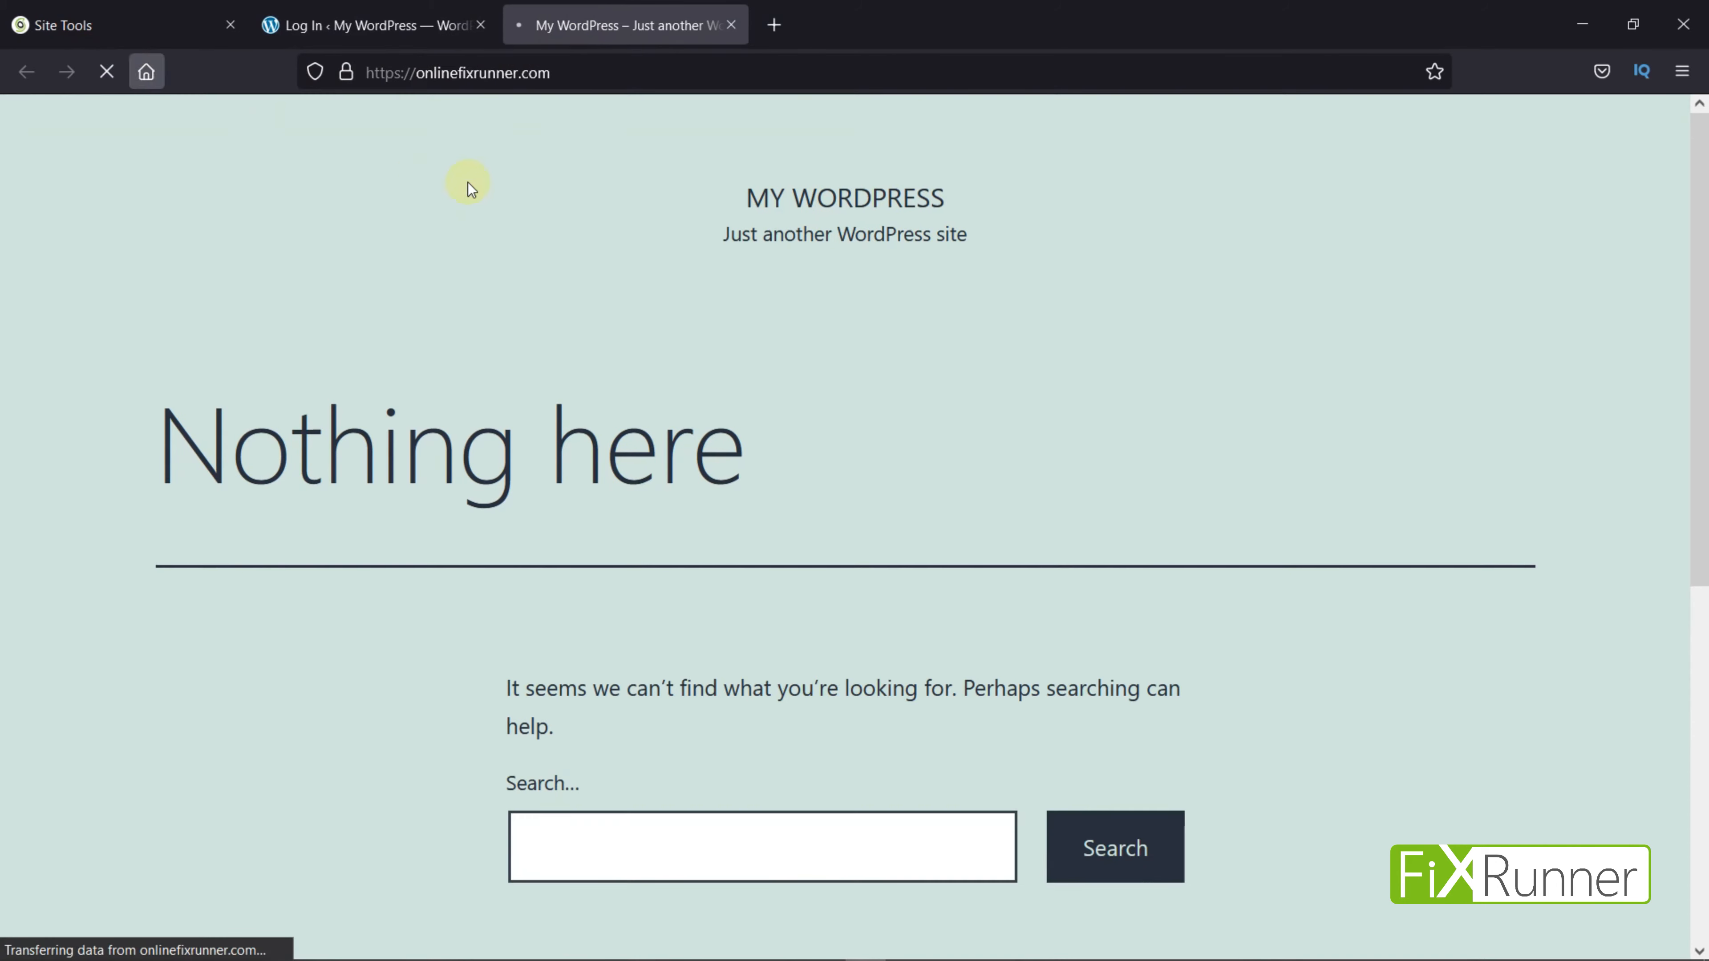
pyautogui.click(347, 73)
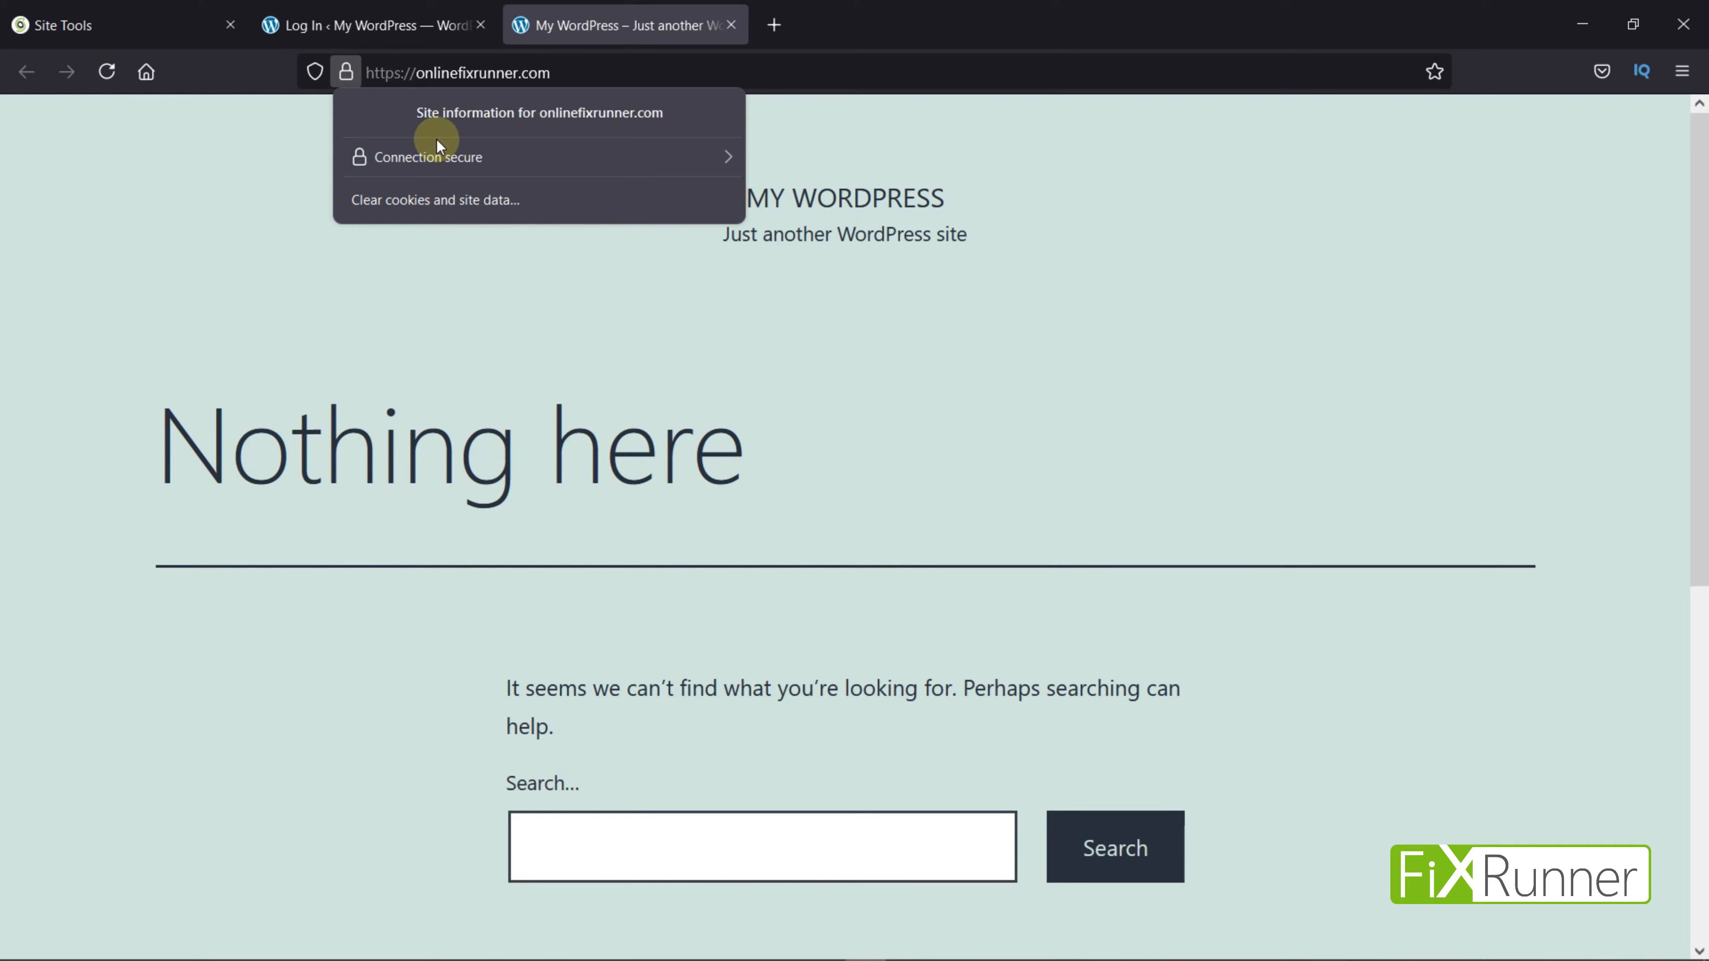
# Step: Log back in to WordPress admin and return to the Dashboard
pyautogui.click(363, 20)
pyautogui.click(499, 383)
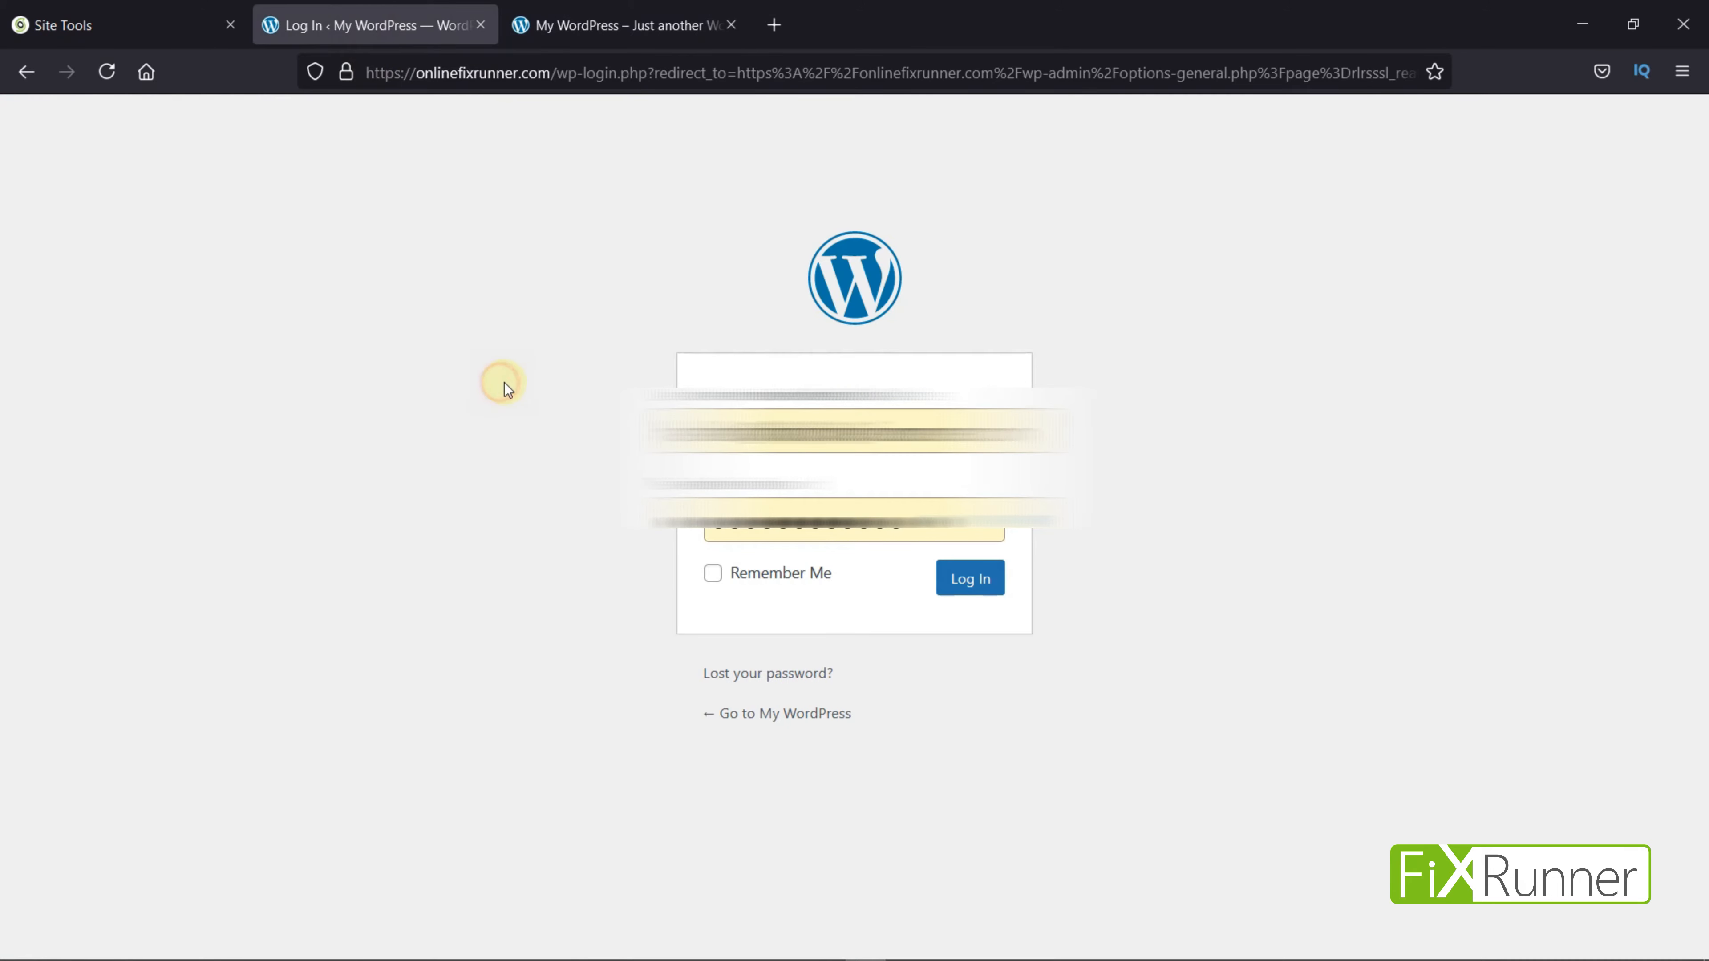
pyautogui.click(969, 578)
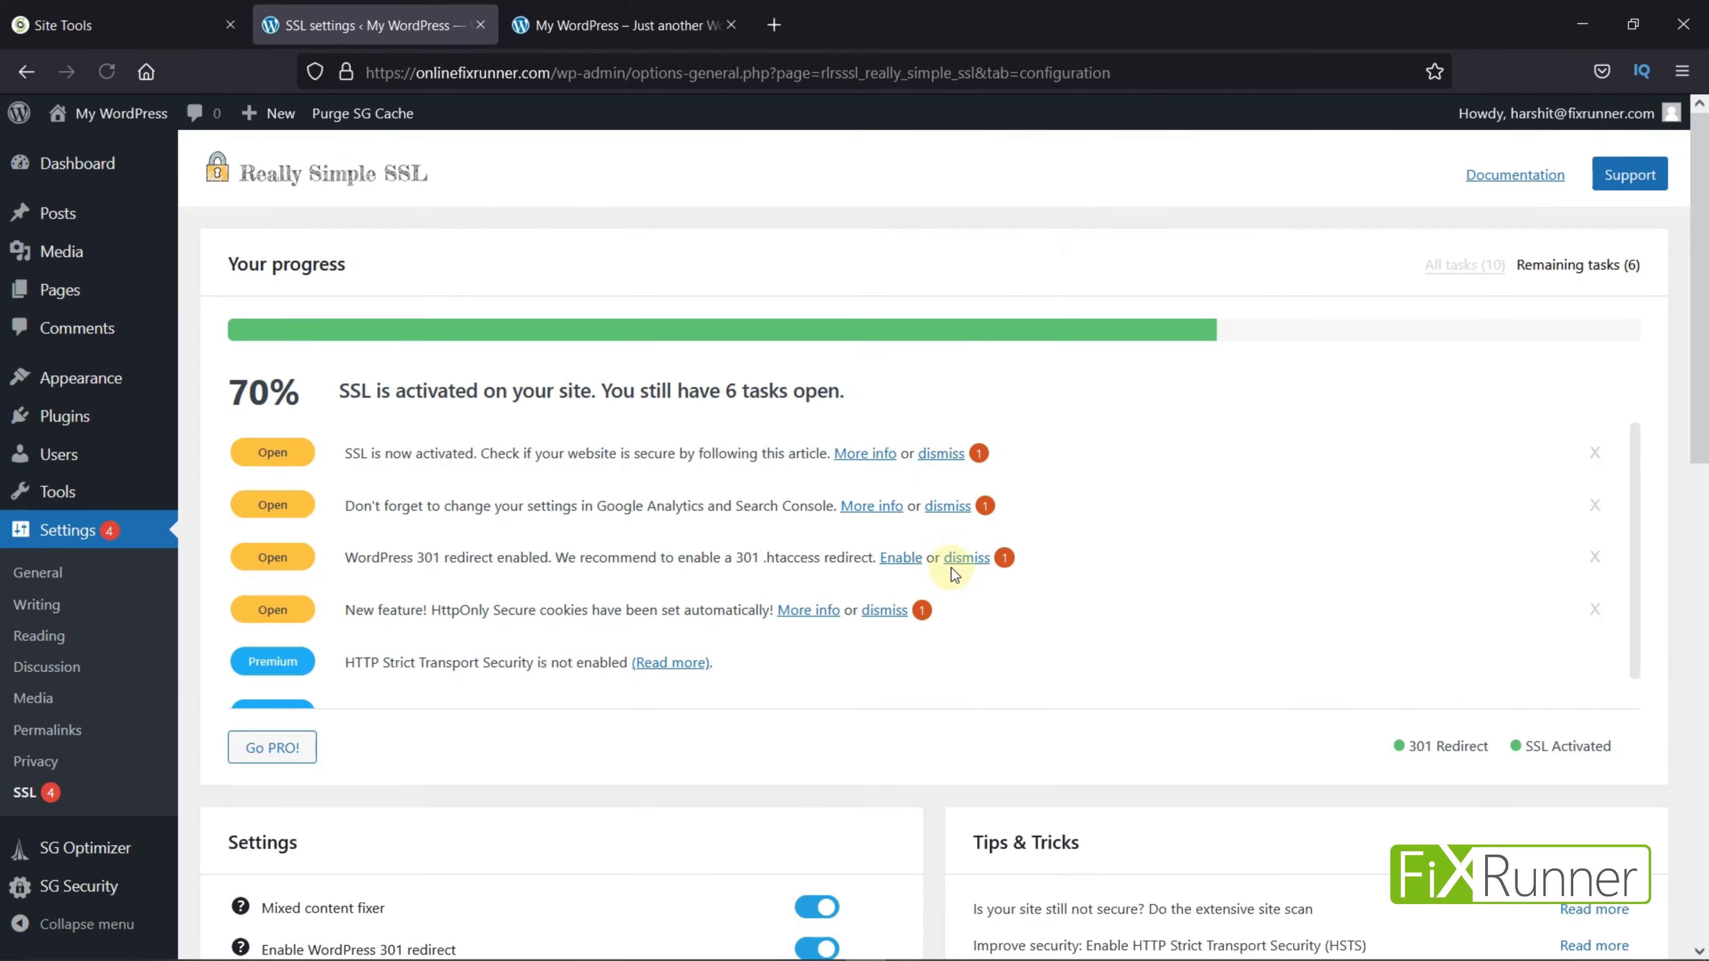
pyautogui.click(75, 163)
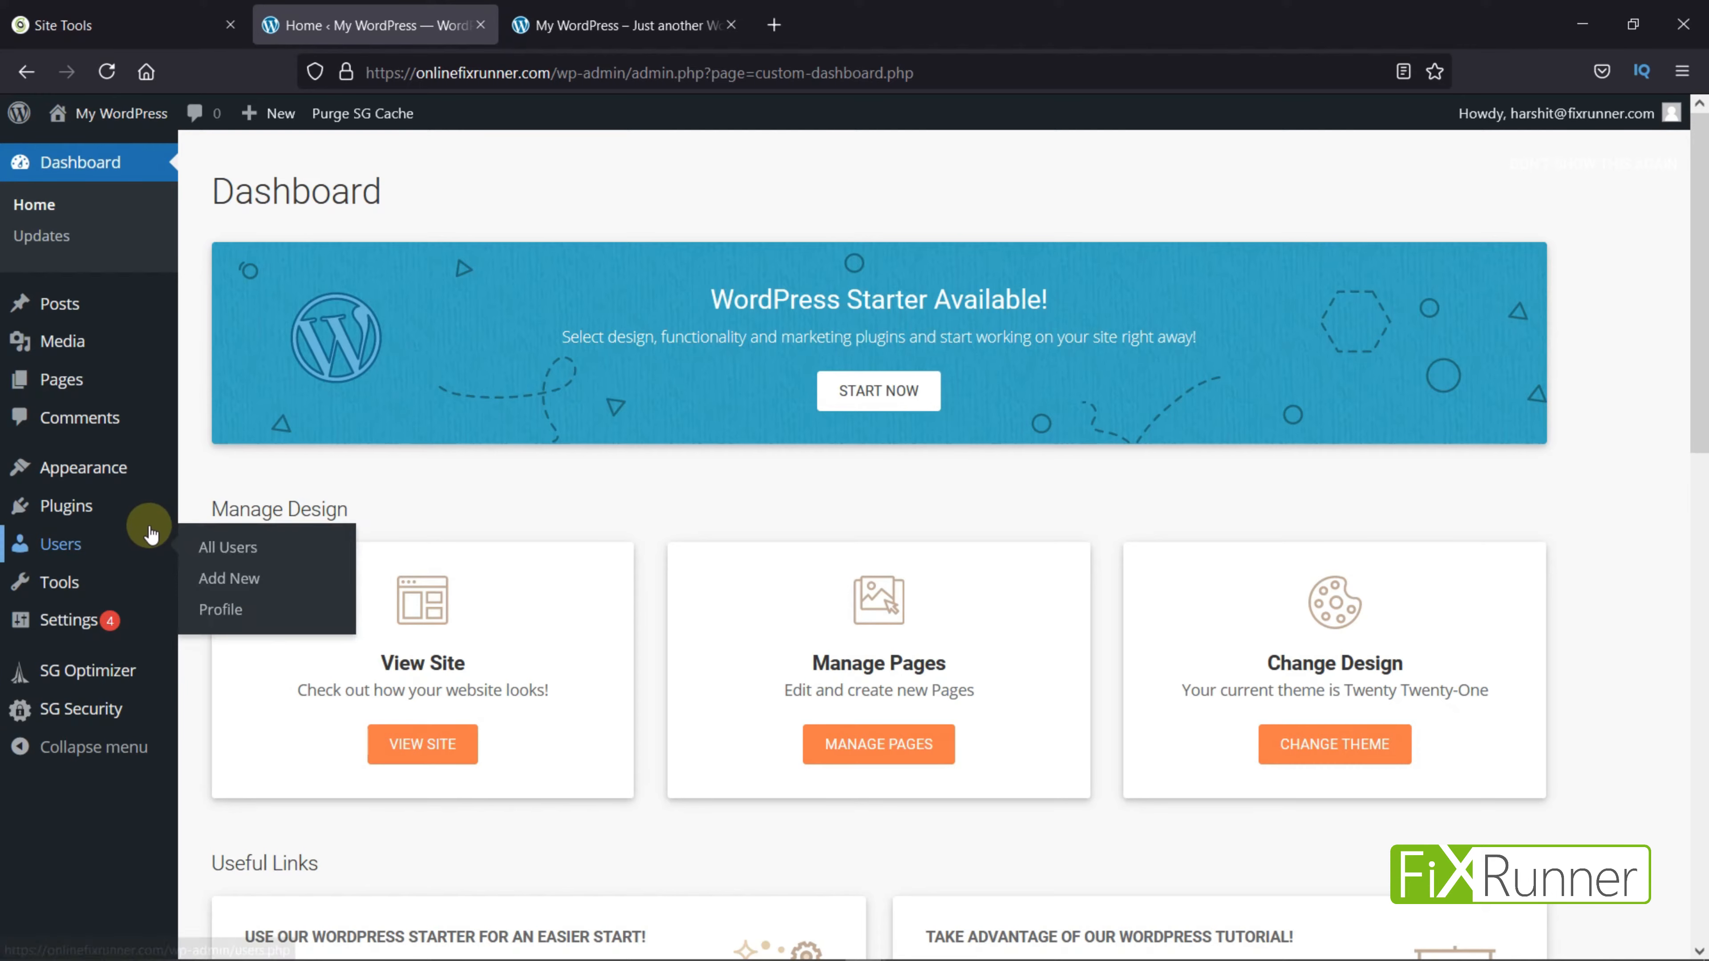
# Step: Bulk-deactivate SG Optimizer, SG Security and WordPress Starter from Installed Plugins
pyautogui.moveTo(124, 518)
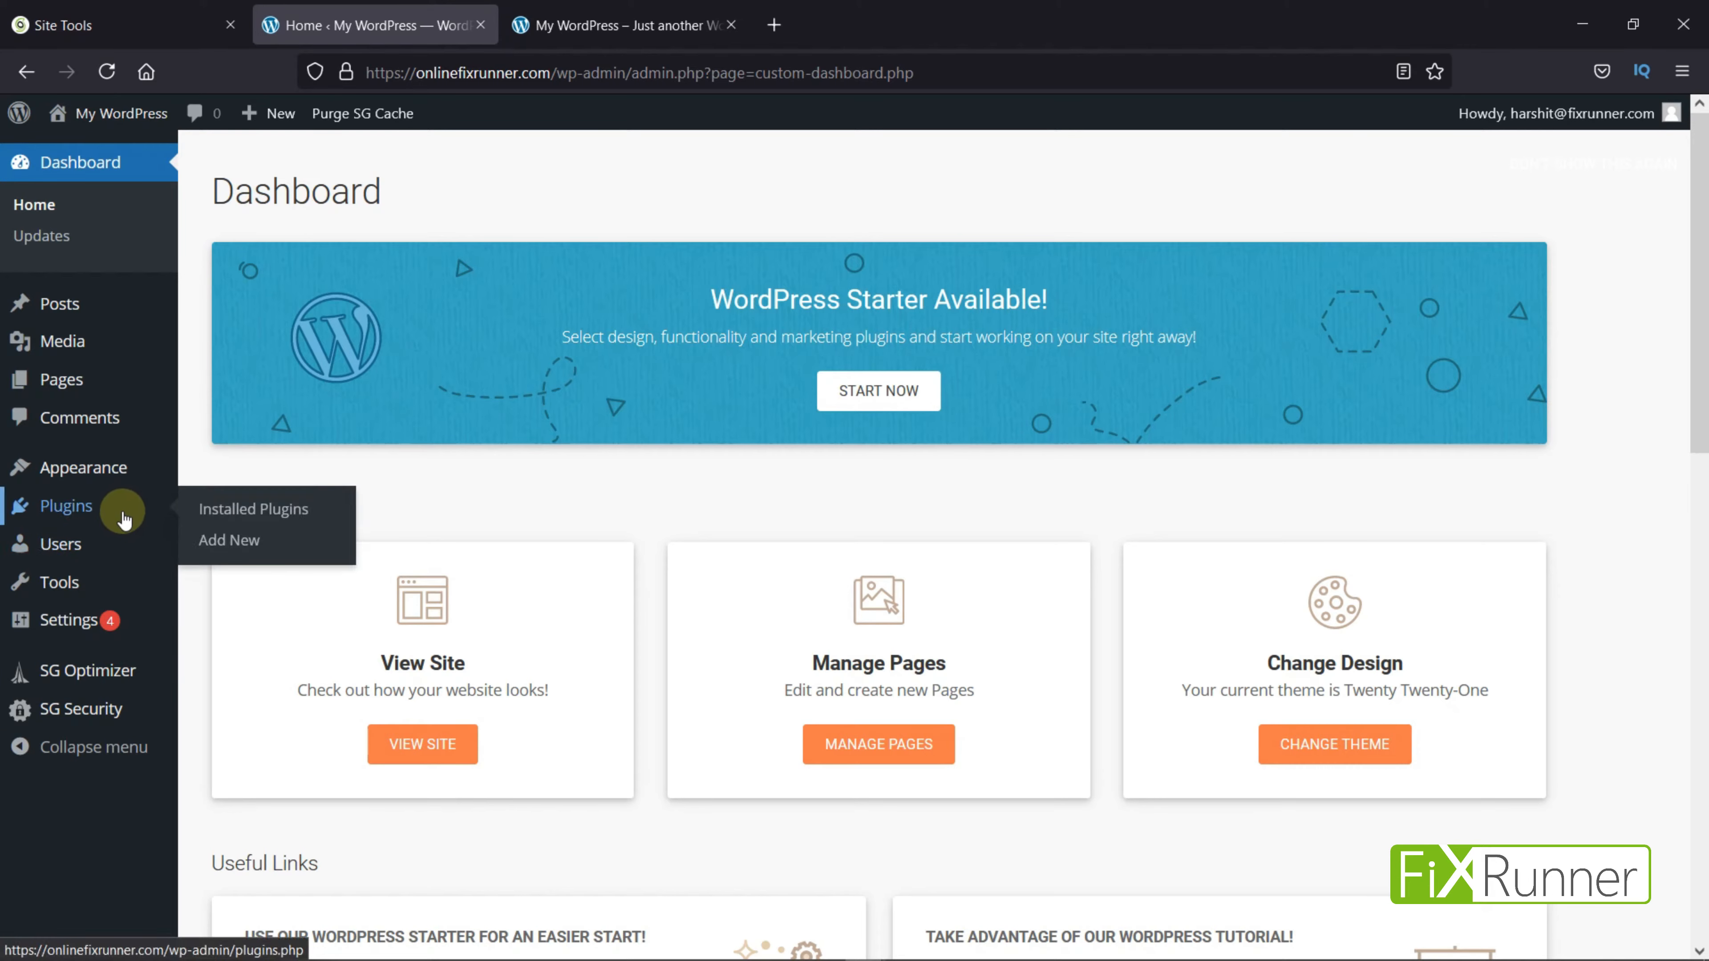
pyautogui.click(217, 512)
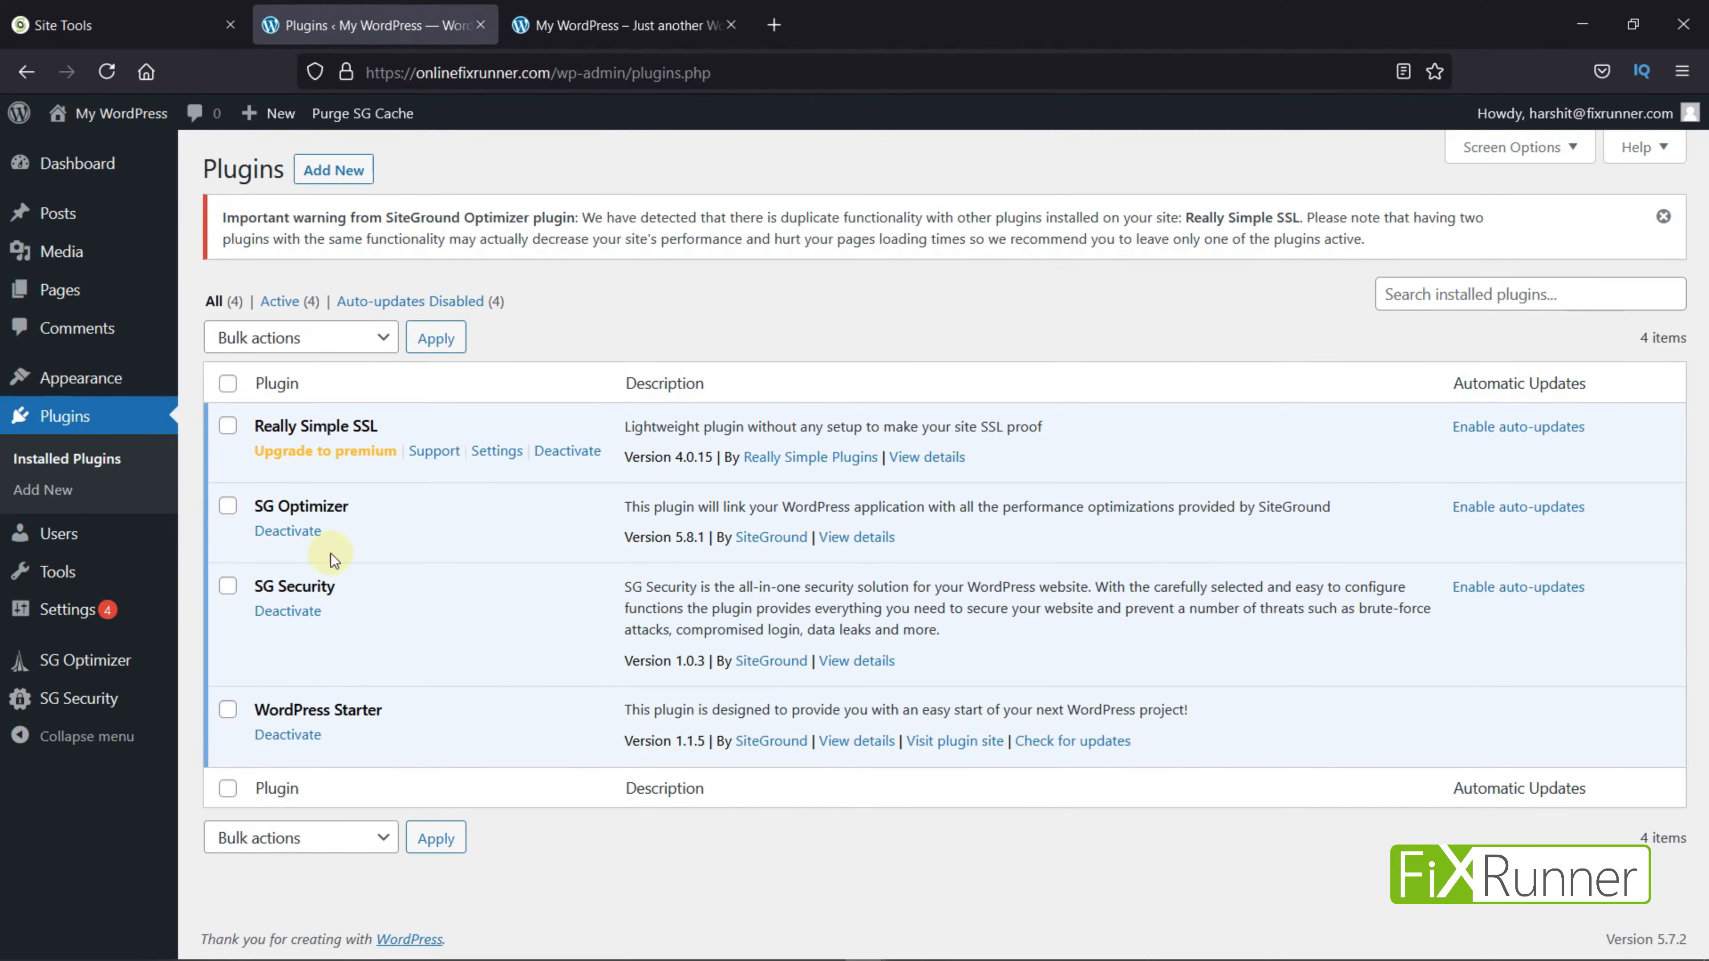
pyautogui.click(228, 508)
pyautogui.click(227, 586)
pyautogui.click(228, 712)
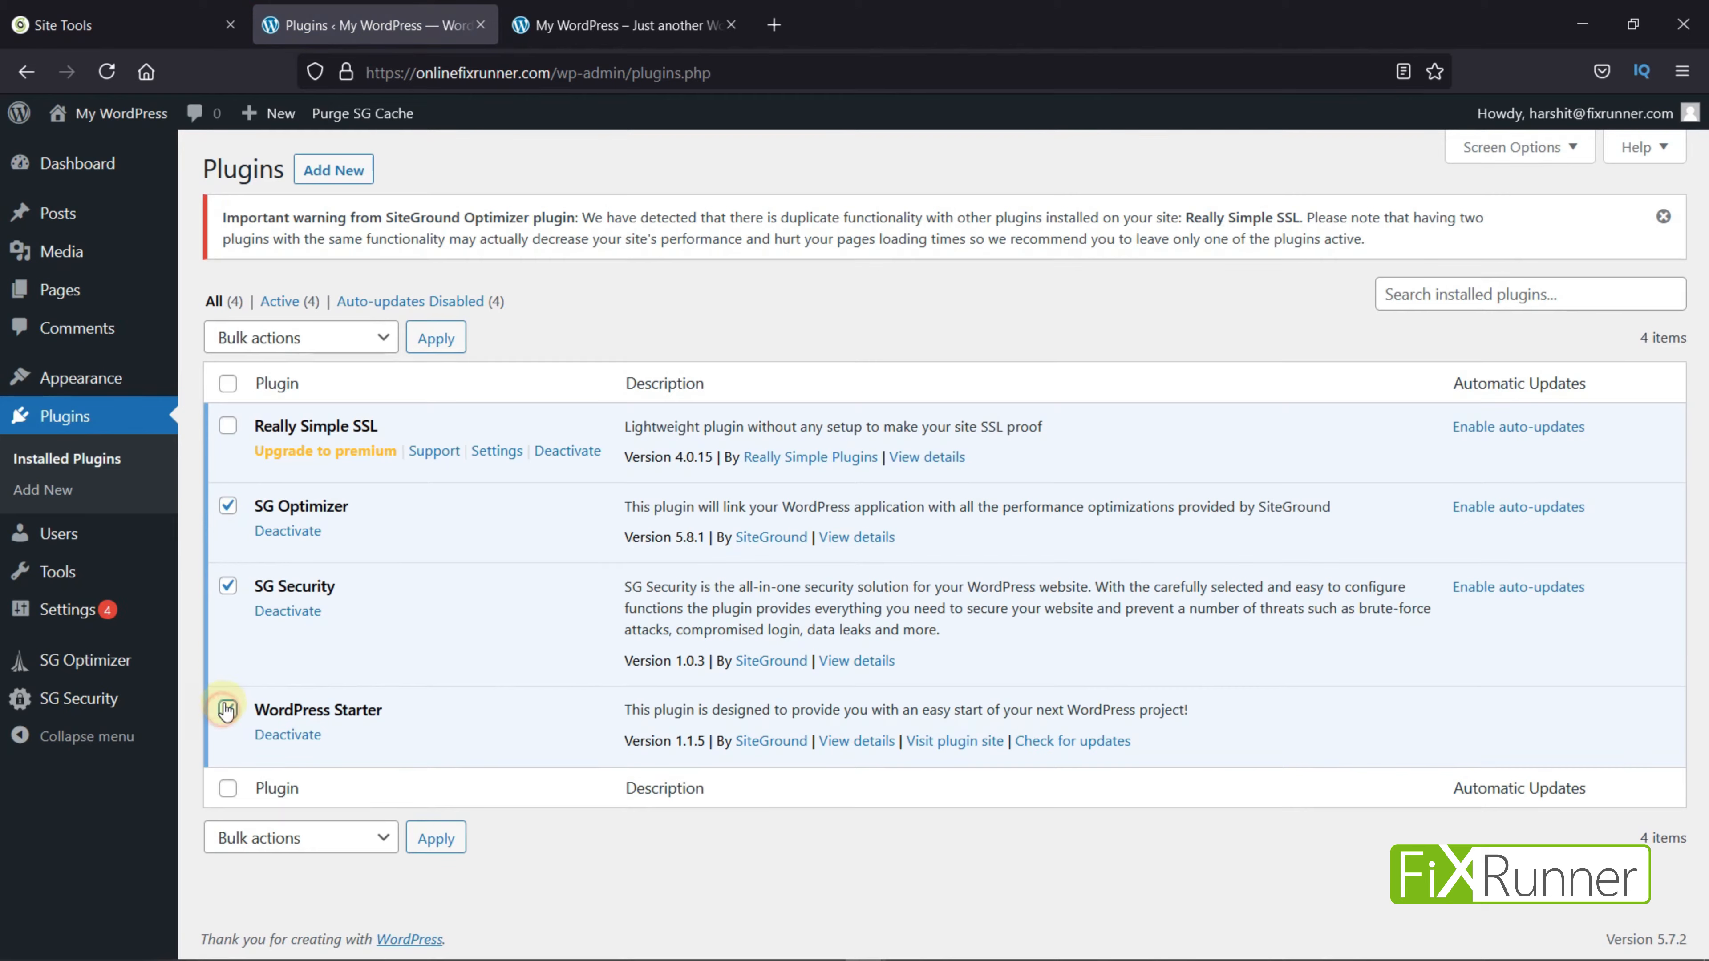
pyautogui.click(383, 353)
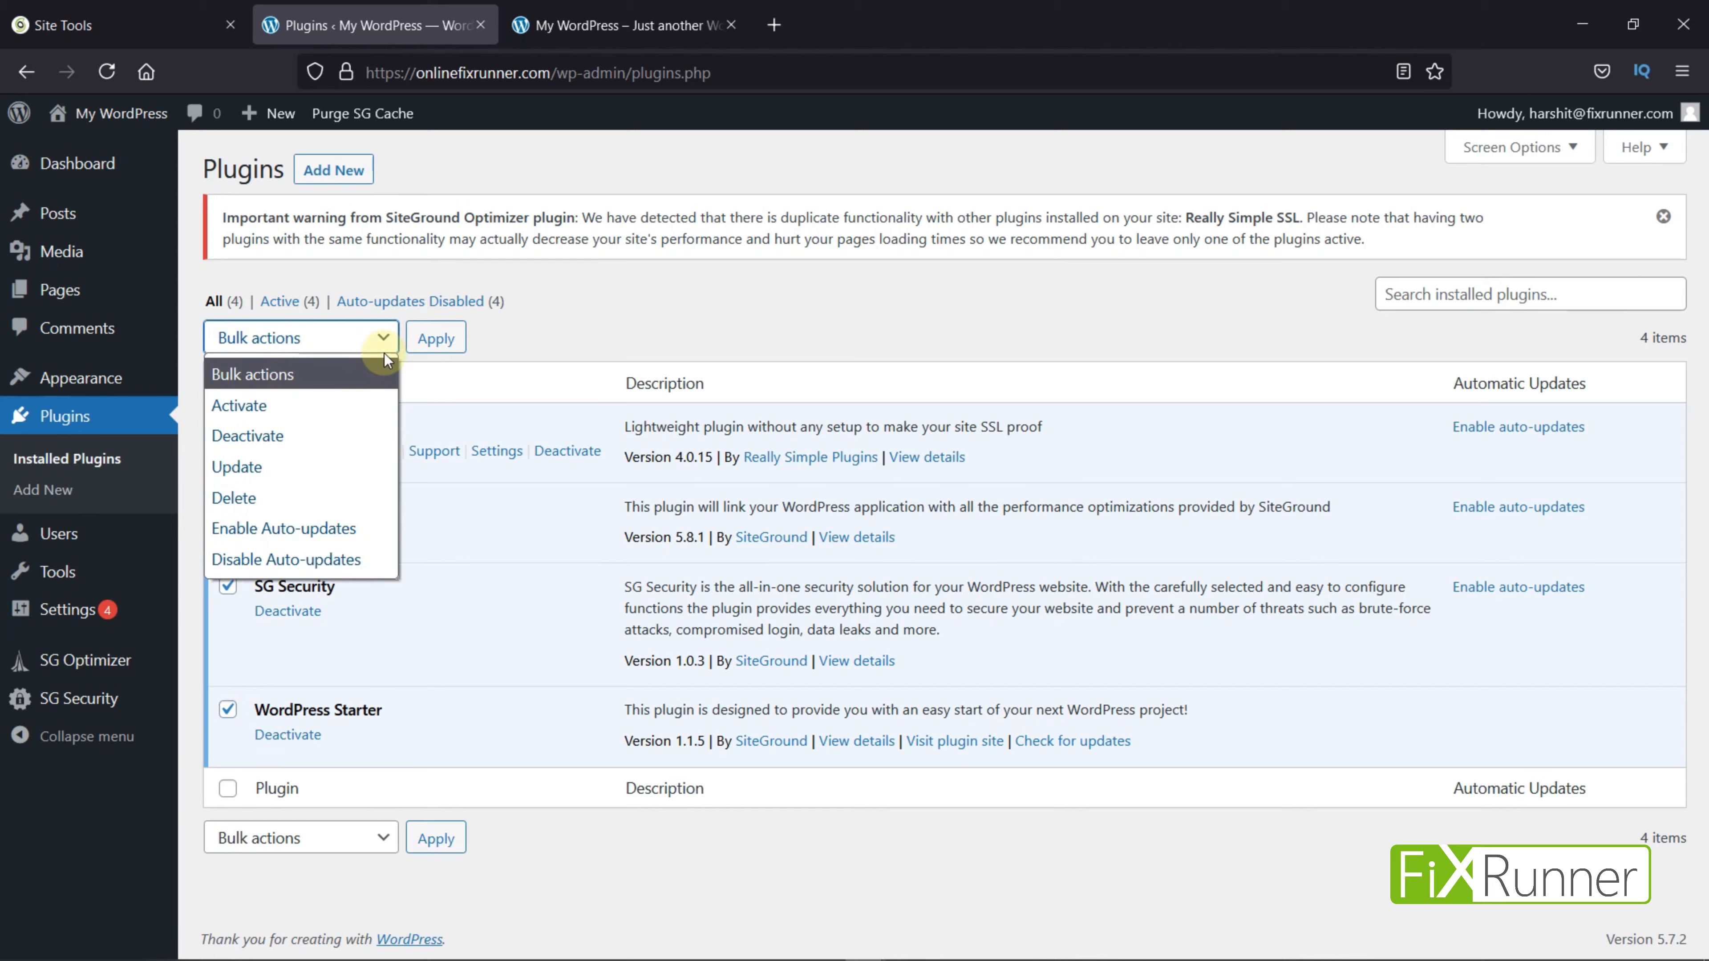
pyautogui.click(331, 438)
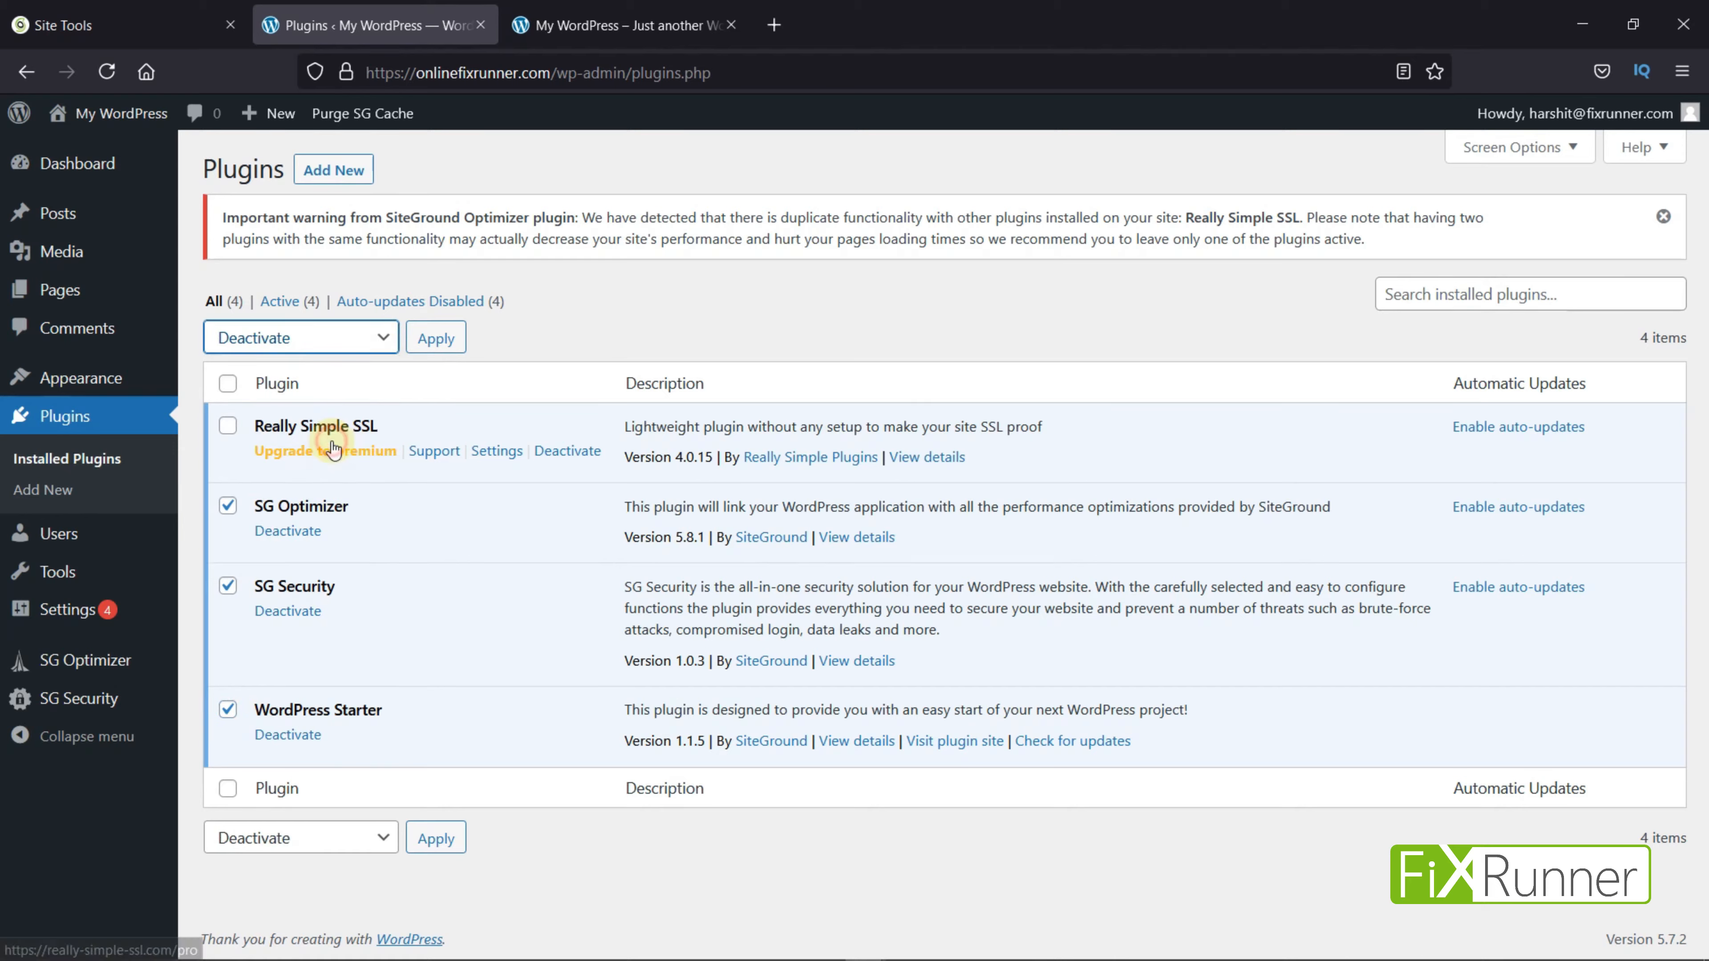
pyautogui.click(436, 339)
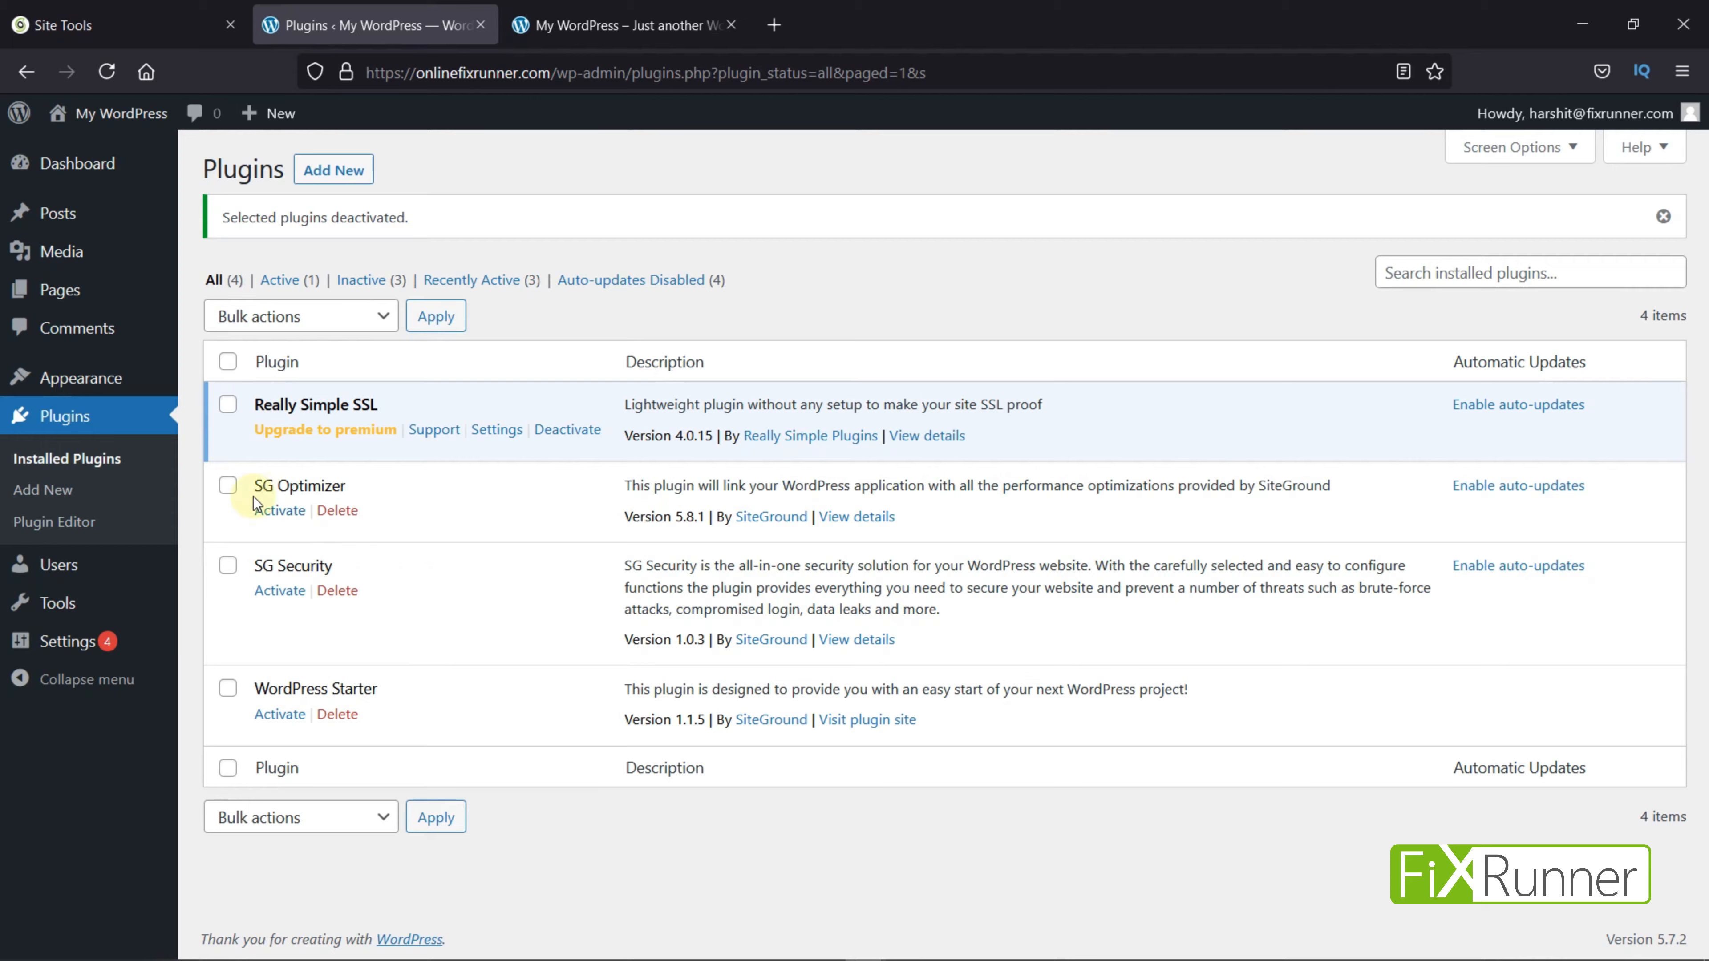
# Step: Search the theme directory for 'astra' under Appearance > Themes > Add New
pyautogui.moveTo(141, 378)
pyautogui.click(214, 384)
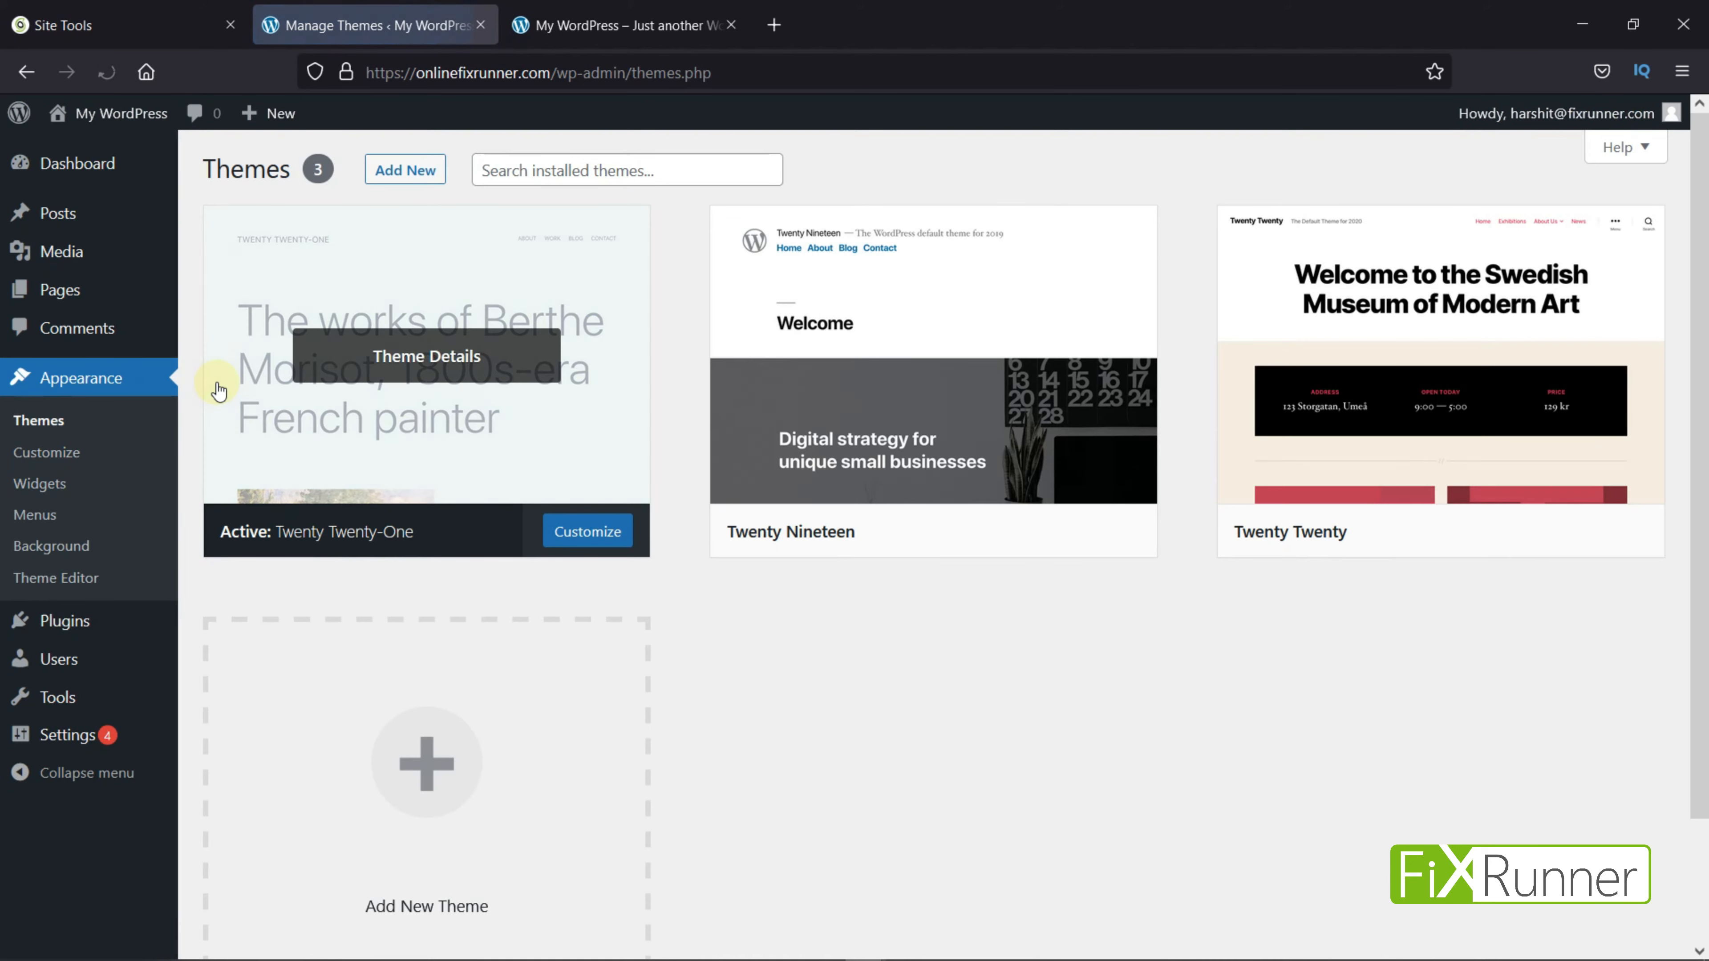
pyautogui.click(407, 172)
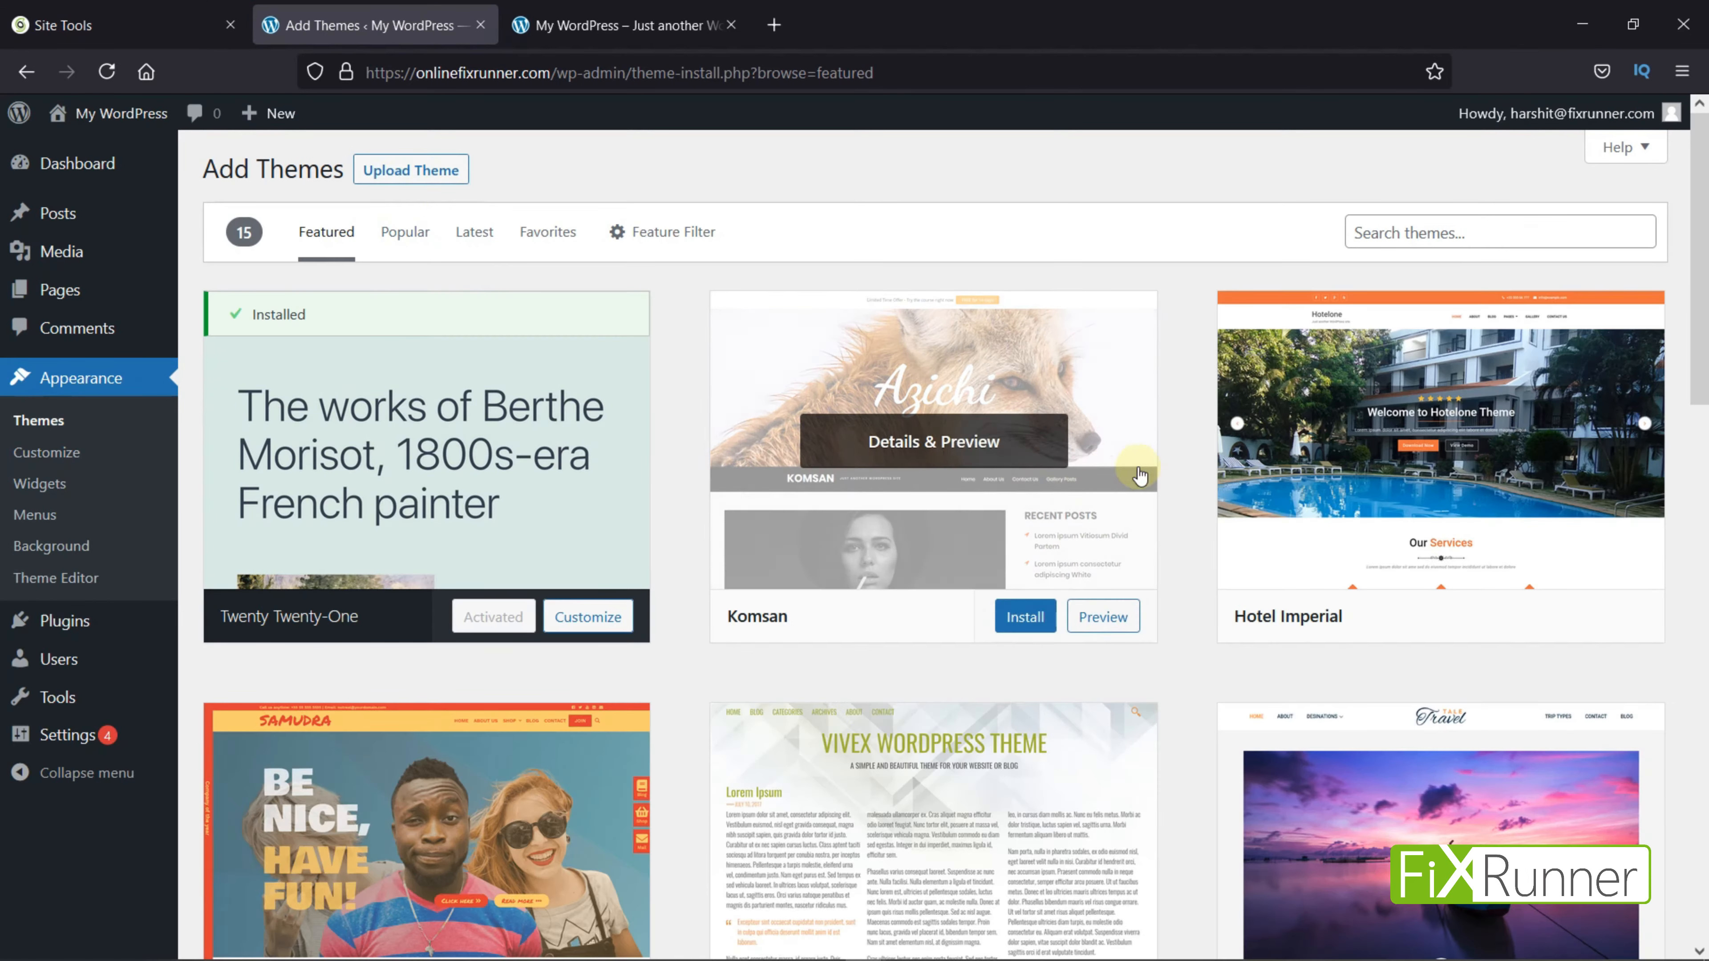
pyautogui.moveTo(1701, 269)
pyautogui.mouseDown()
pyautogui.moveTo(1702, 845)
pyautogui.moveTo(1704, 195)
pyautogui.mouseUp()
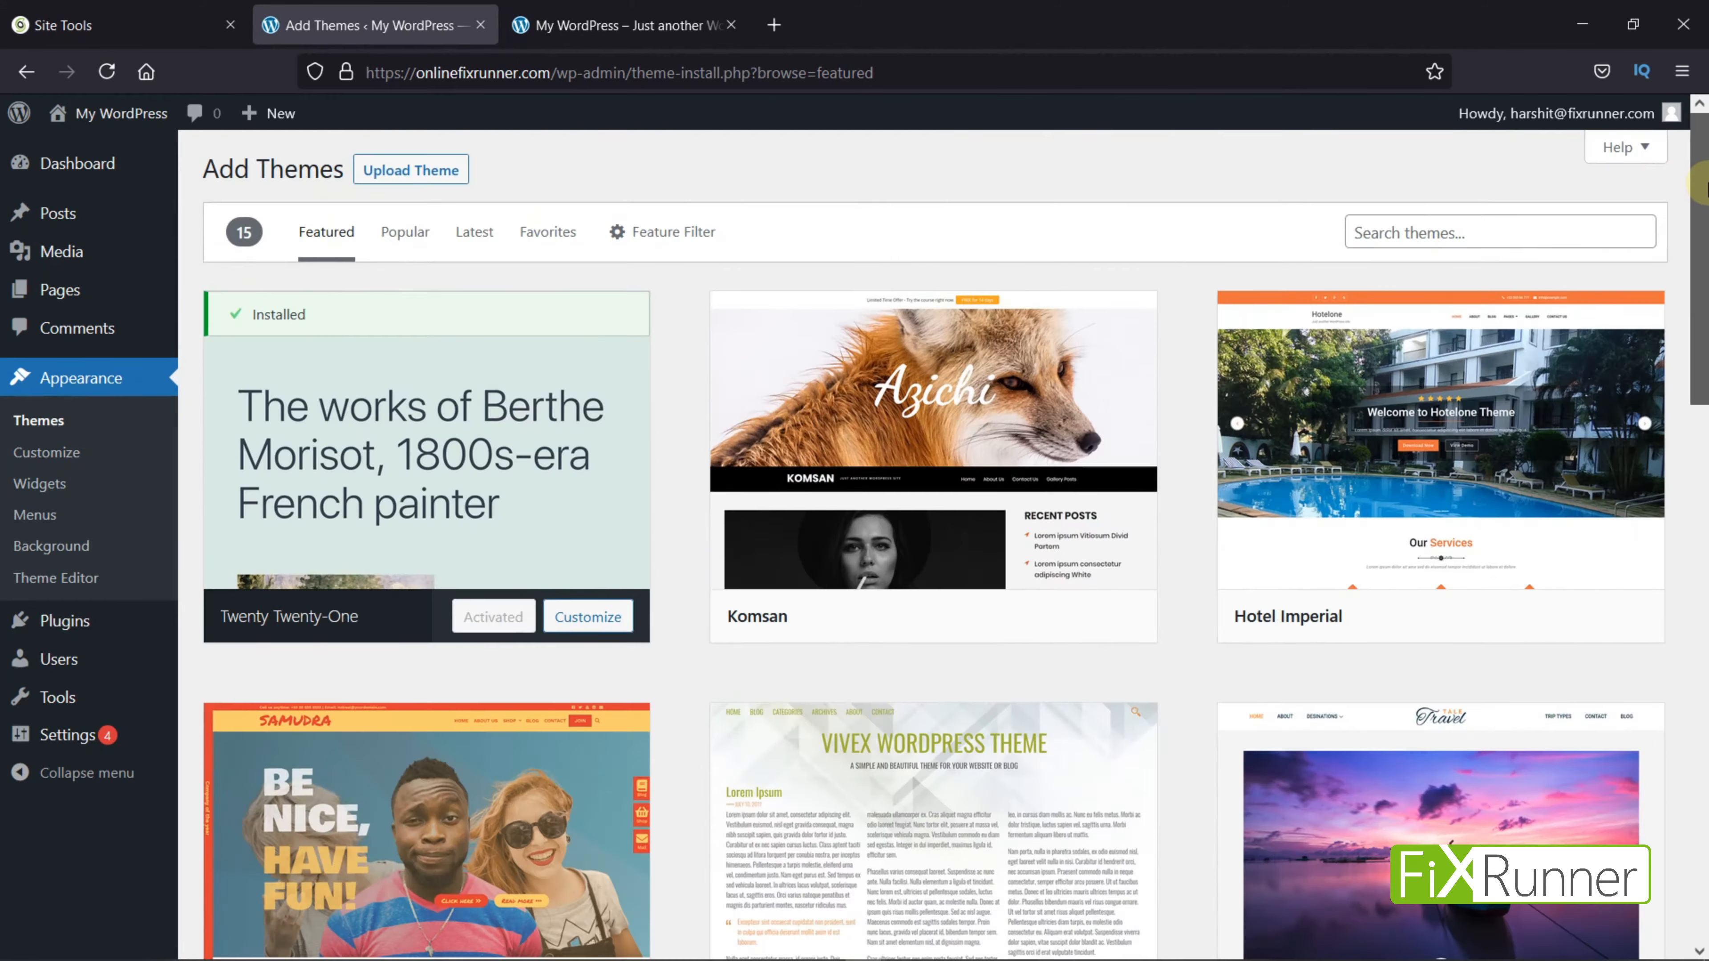
pyautogui.click(1560, 228)
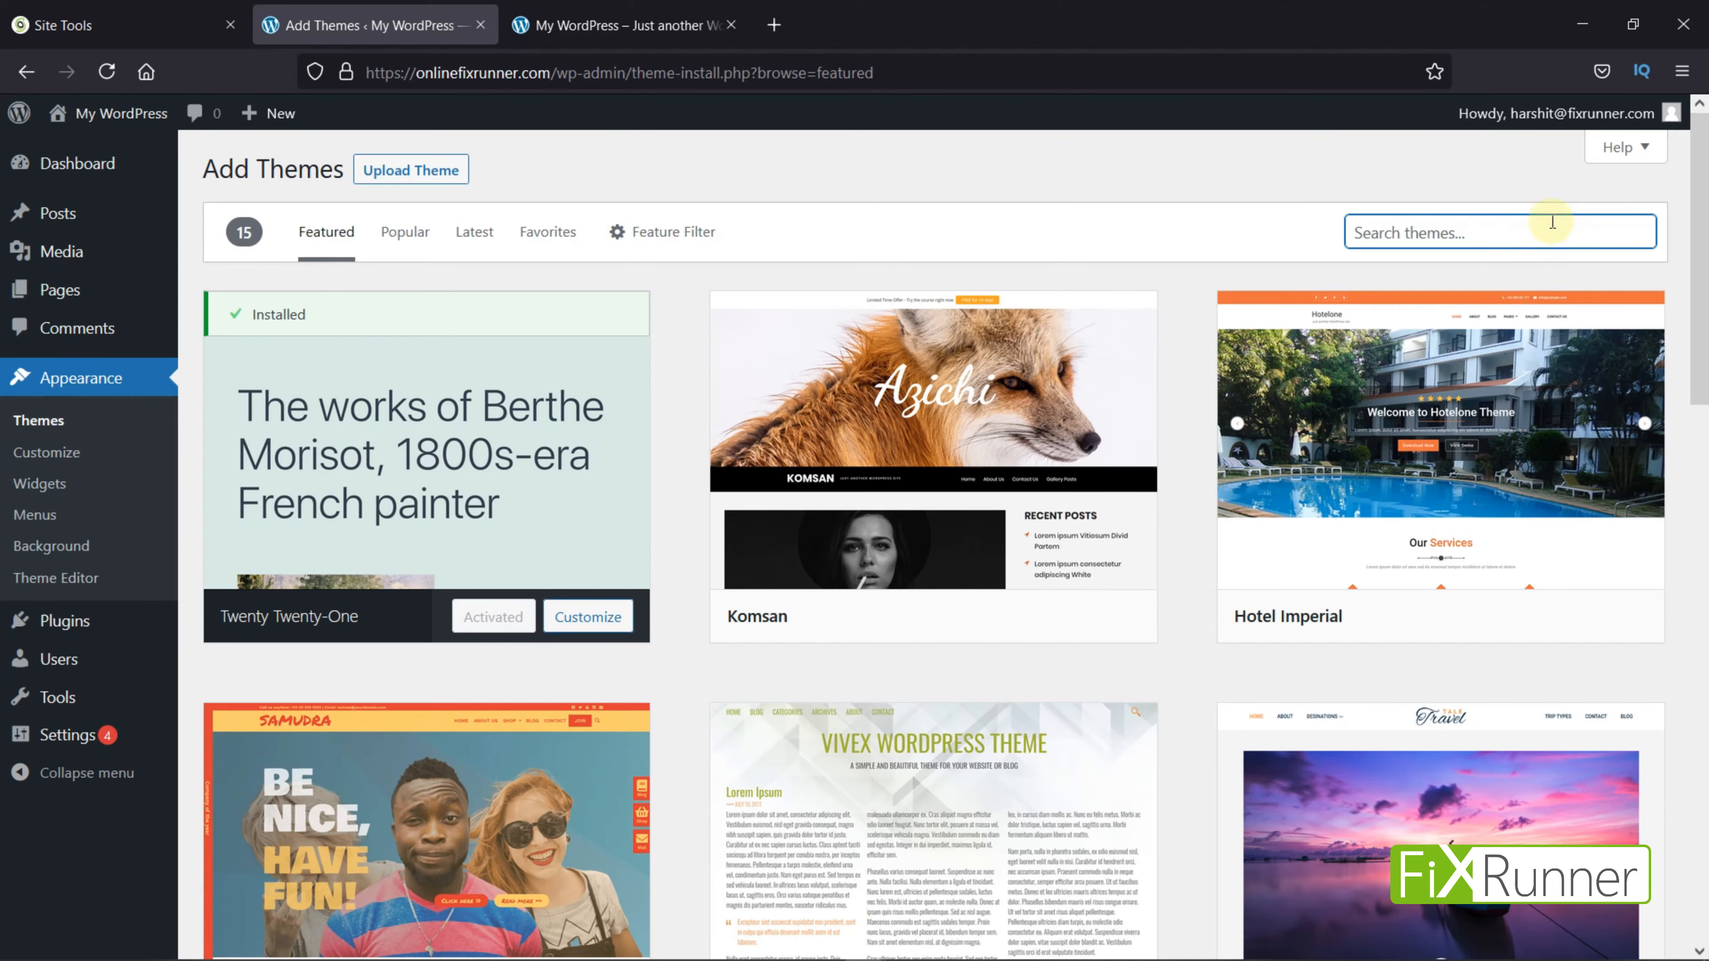
pyautogui.write('astra')
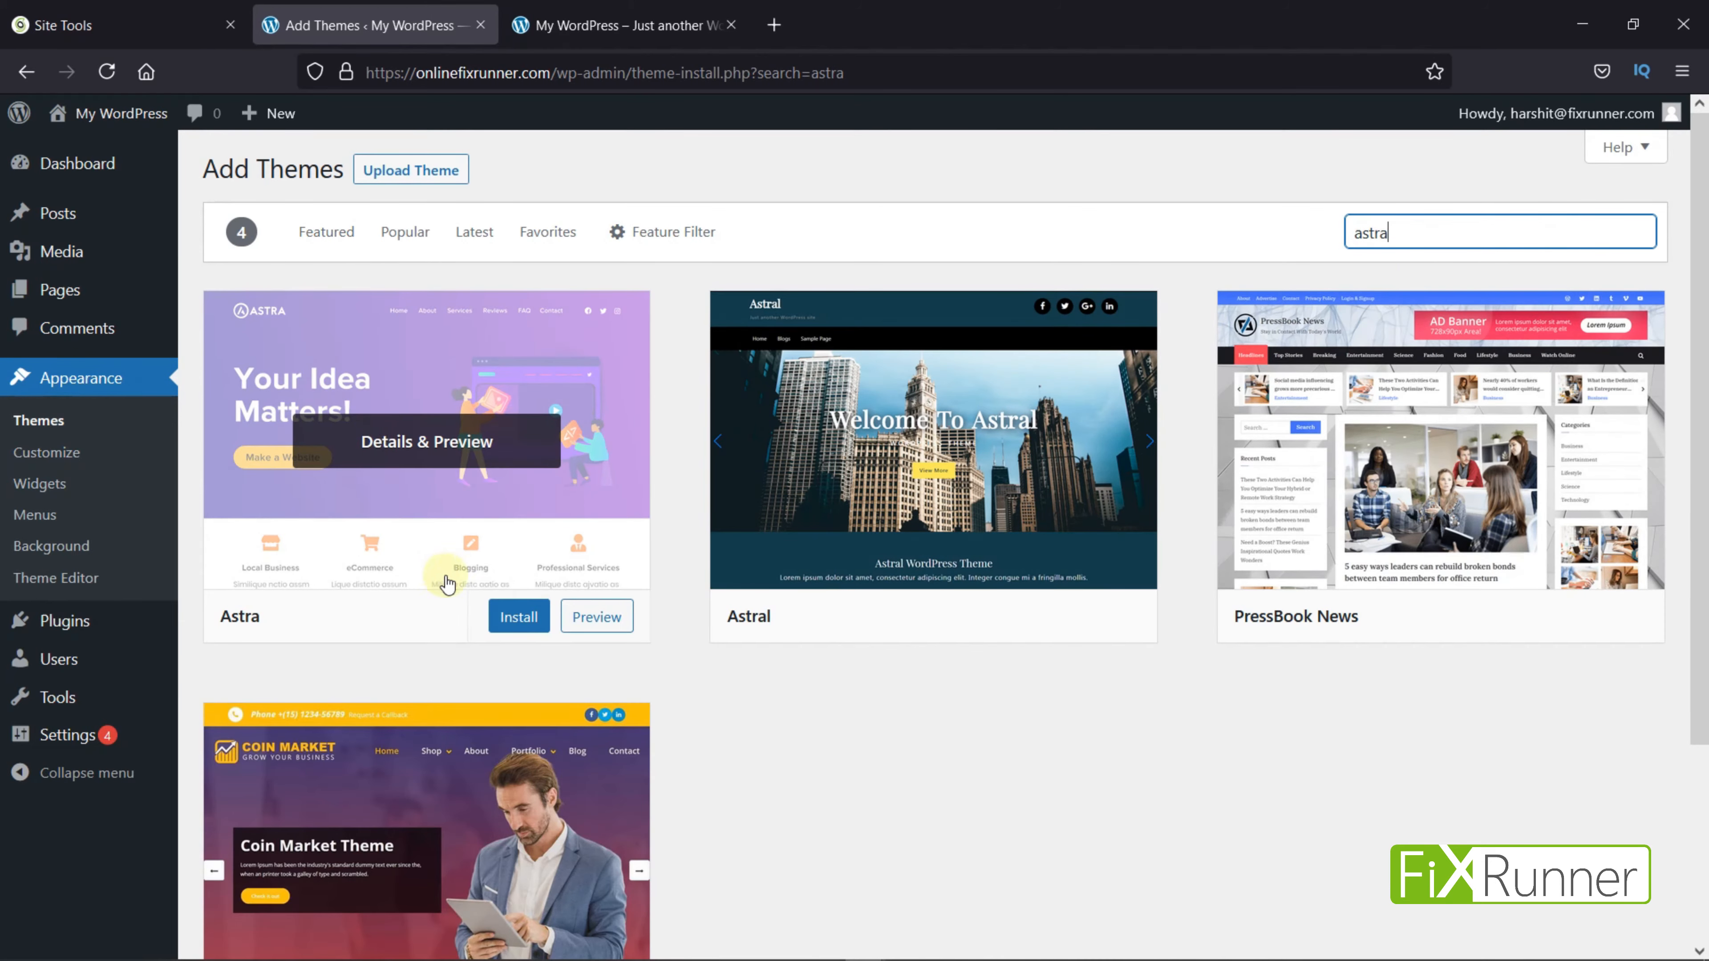
# Step: Install the Astra theme from its preview and activate it
pyautogui.click(583, 628)
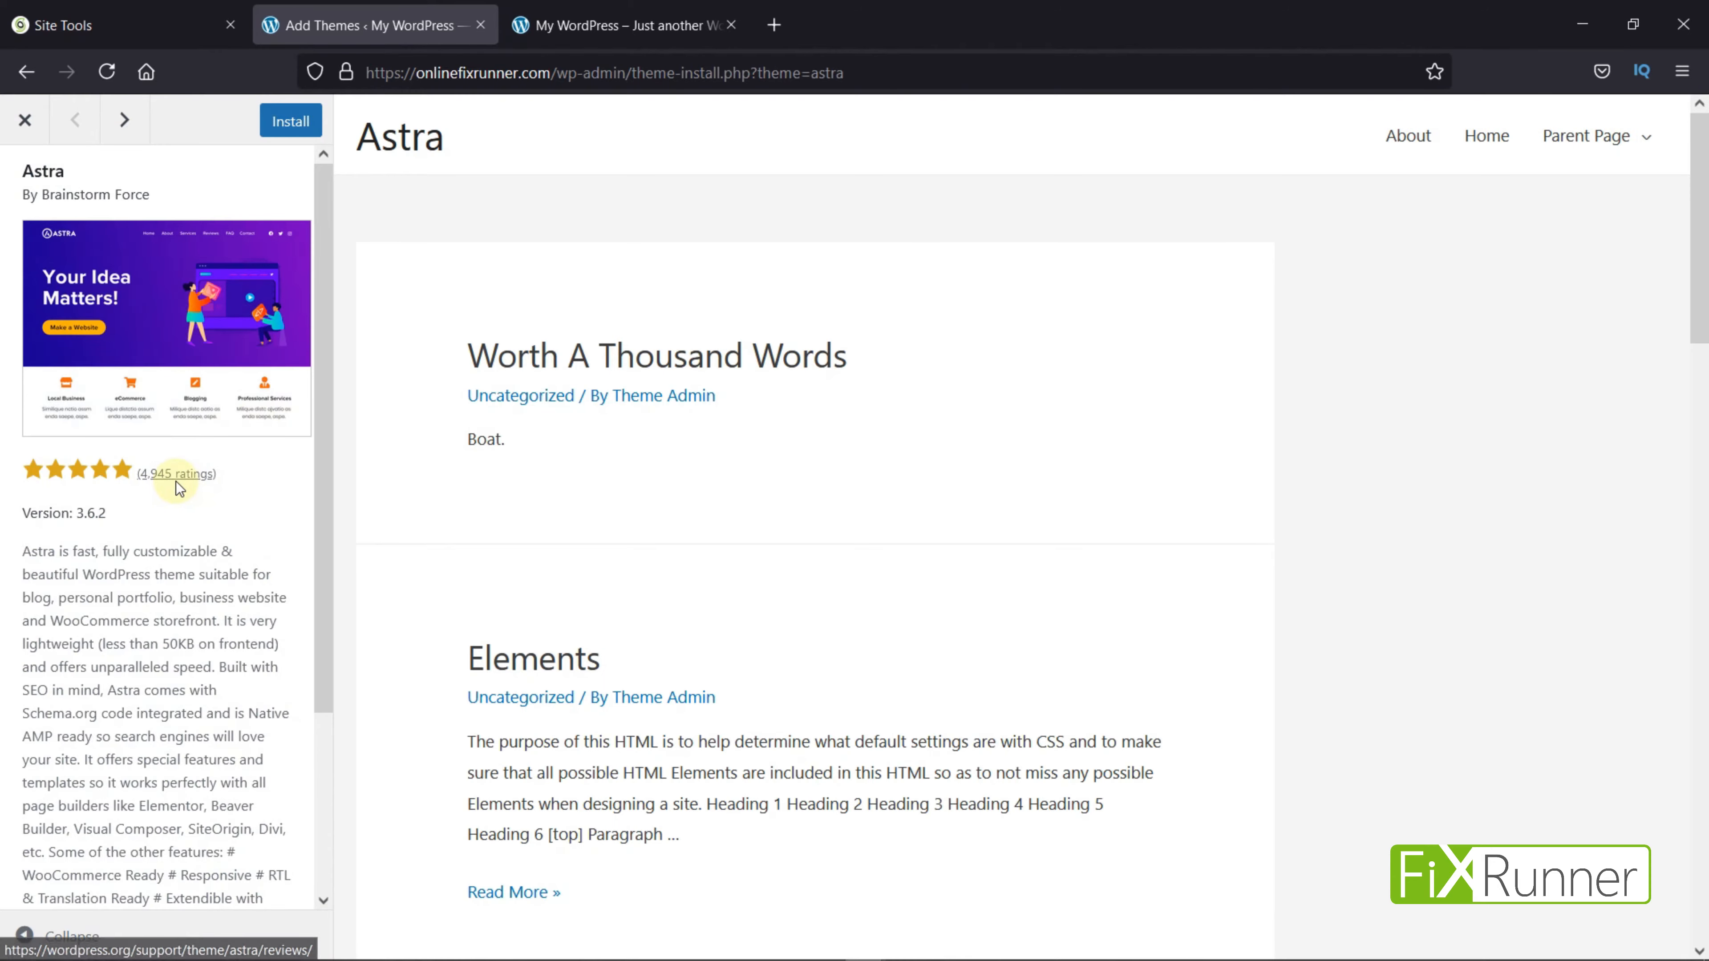
pyautogui.scroll(-3, 107, 548)
pyautogui.scroll(5, 107, 551)
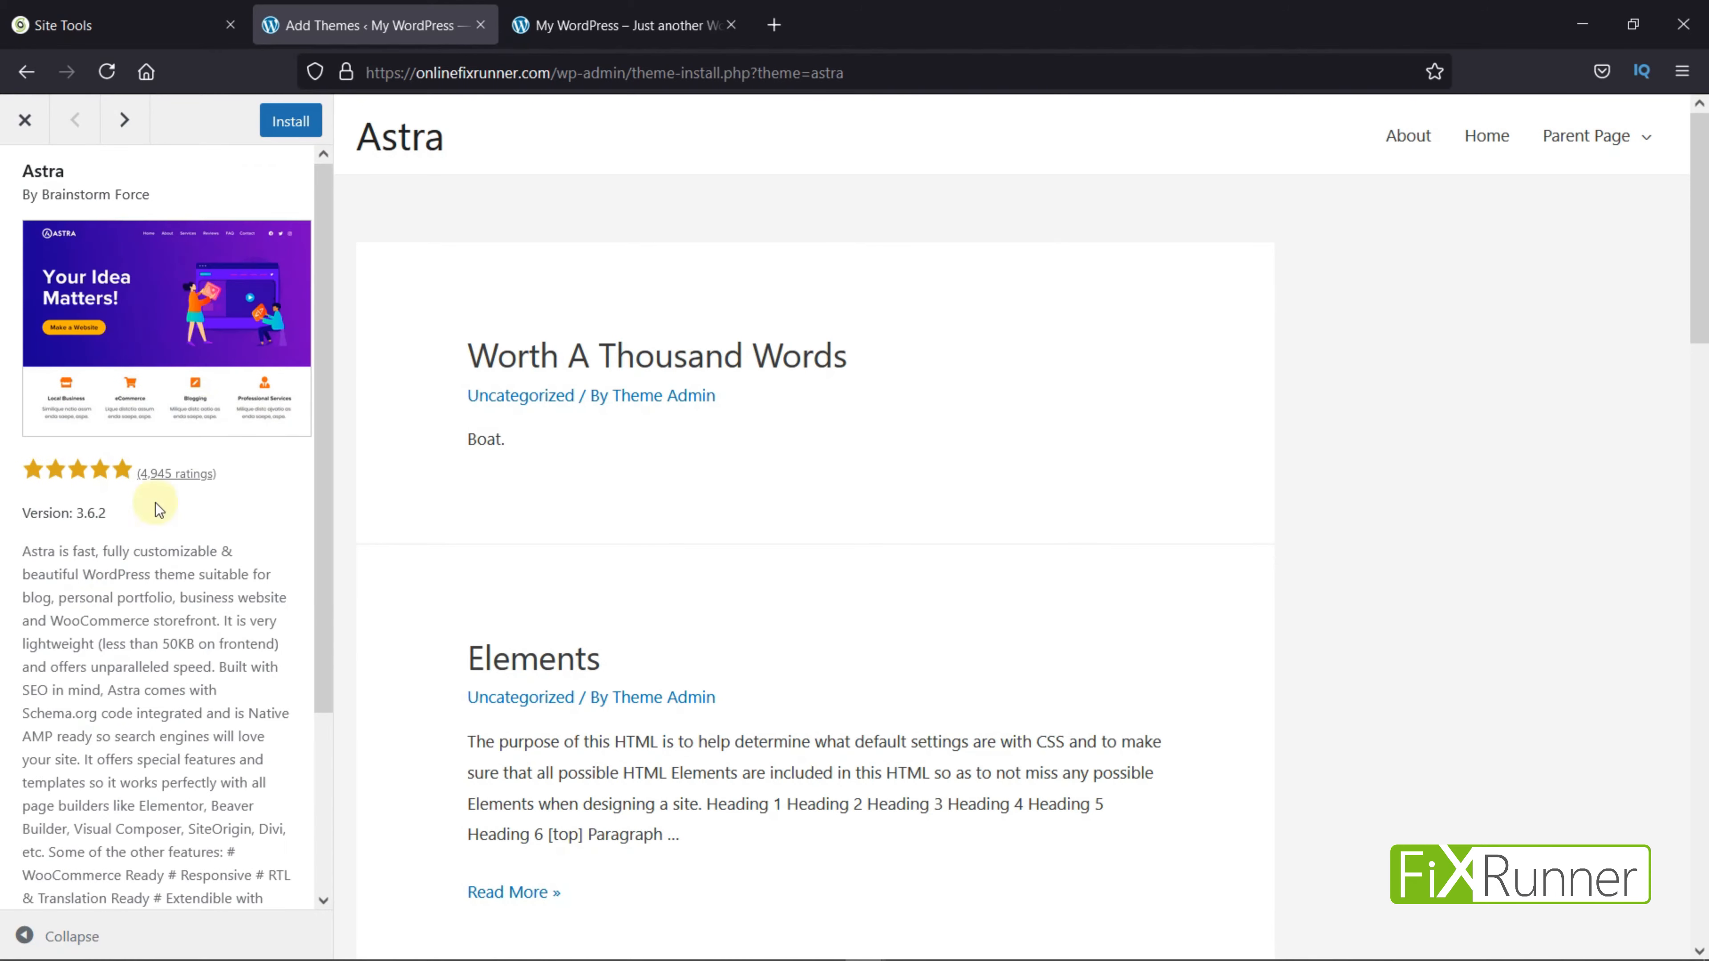
pyautogui.click(291, 123)
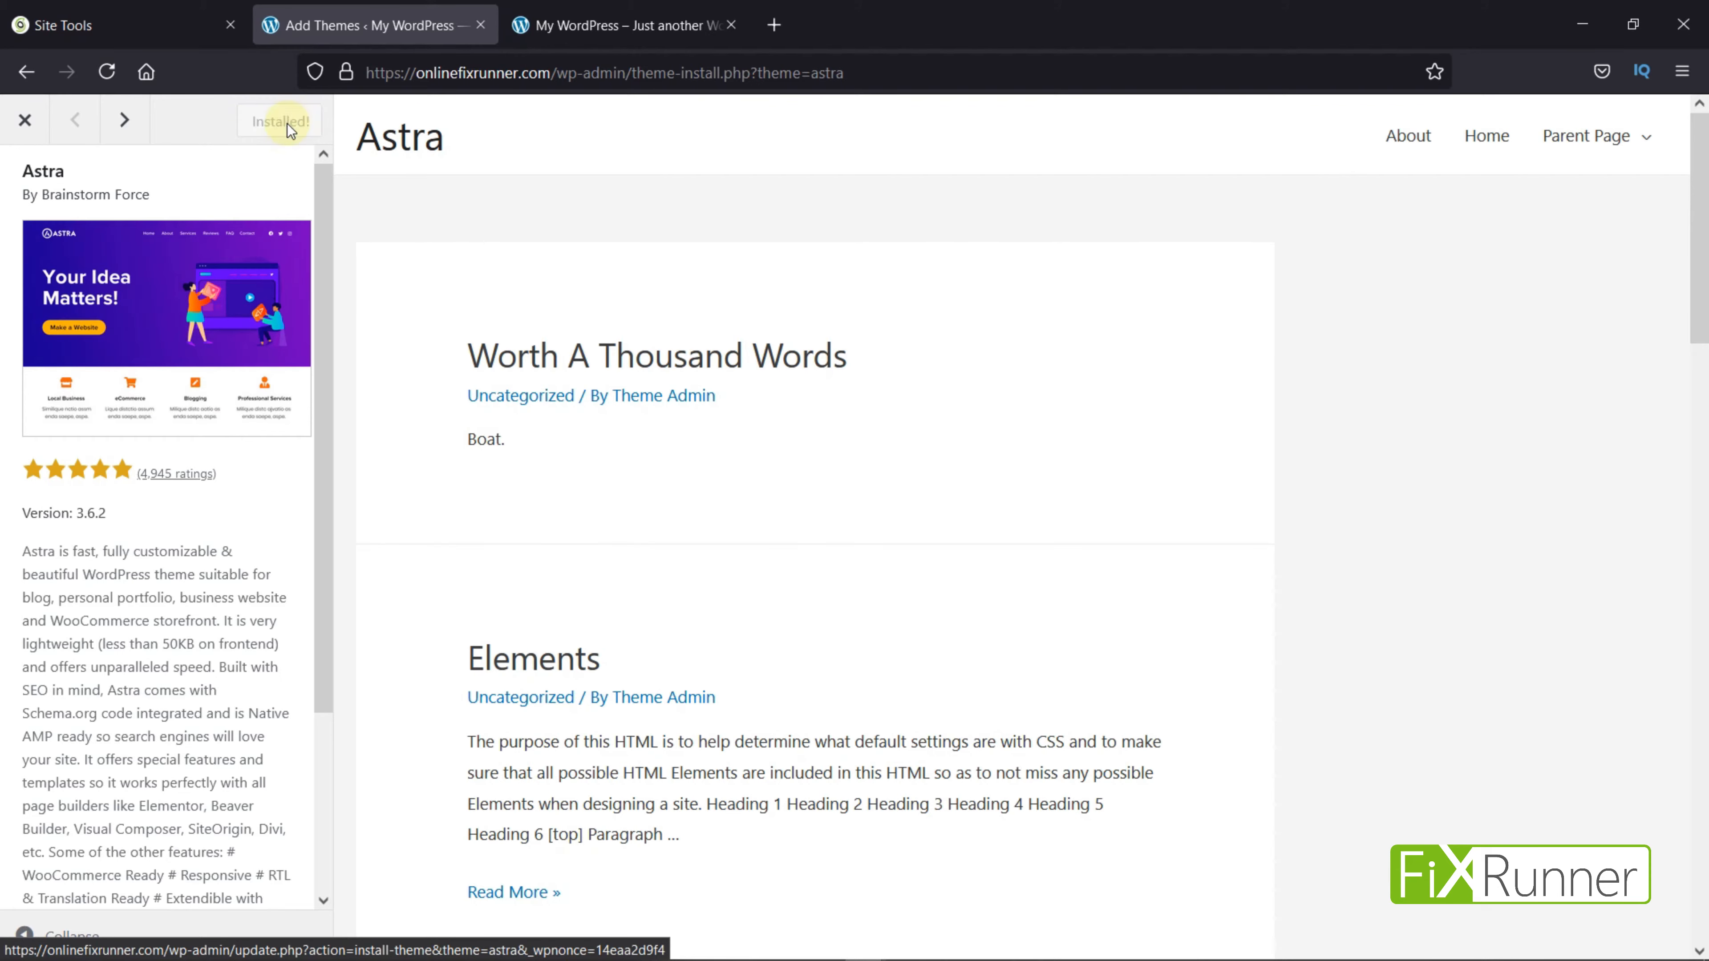
pyautogui.click(283, 122)
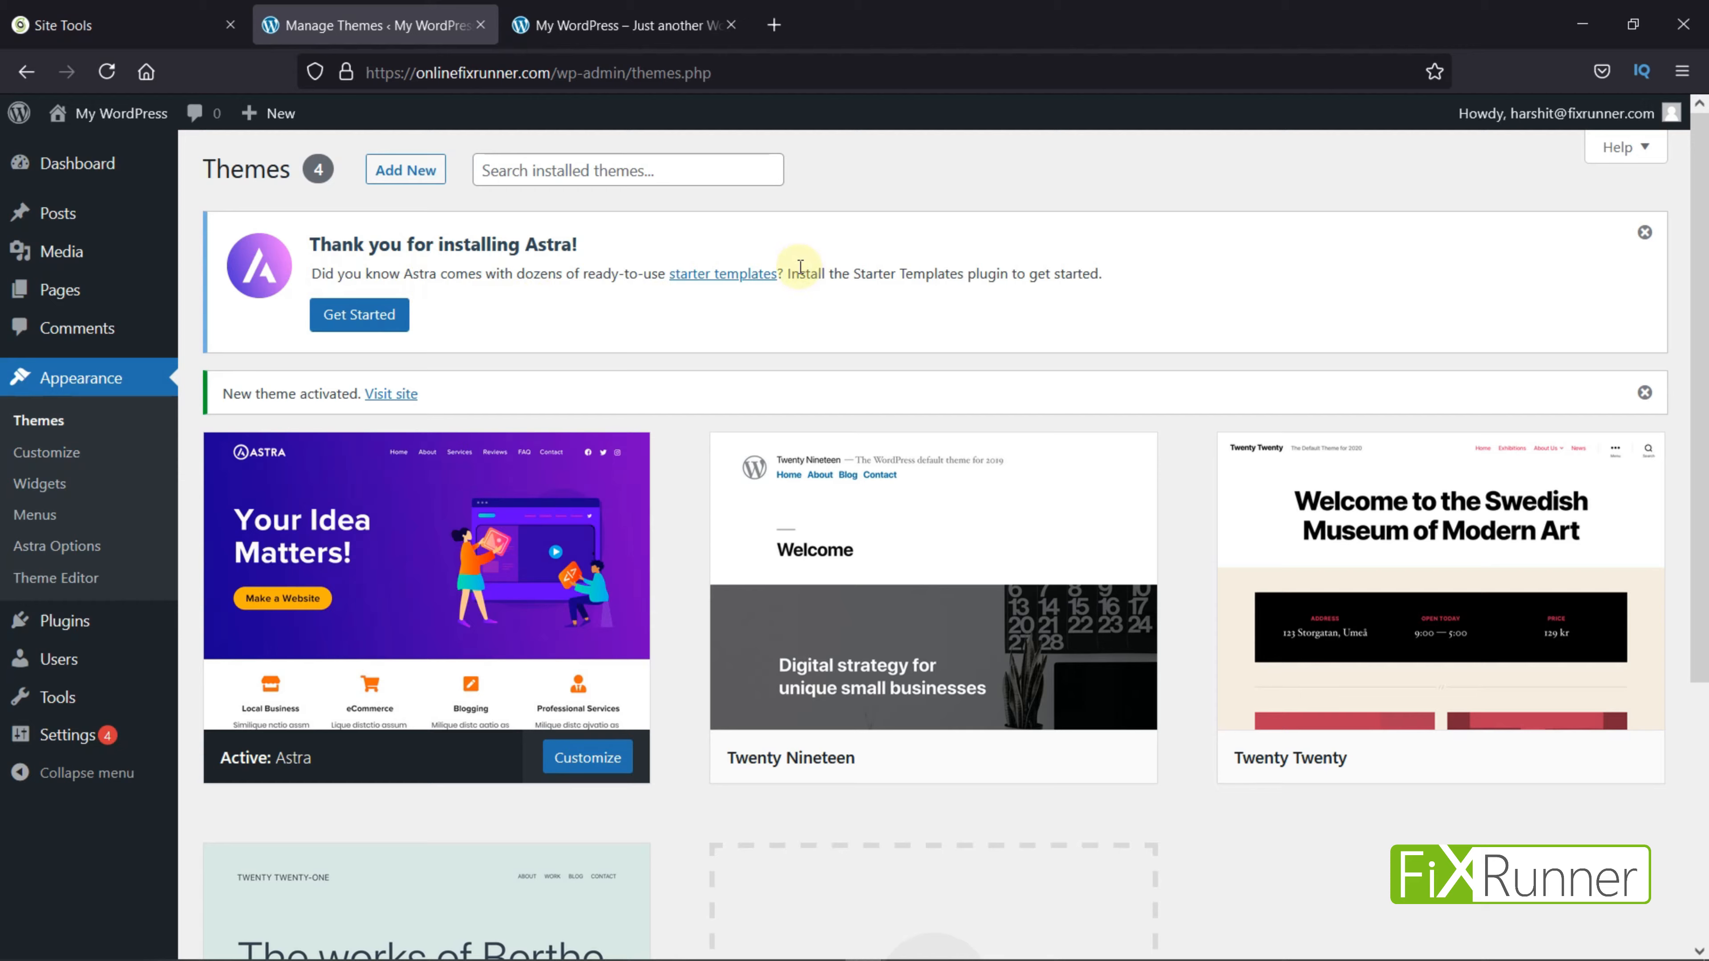
# Step: Start Astra's starter templates with Elementor as the page builder and open the All category filter
pyautogui.click(345, 317)
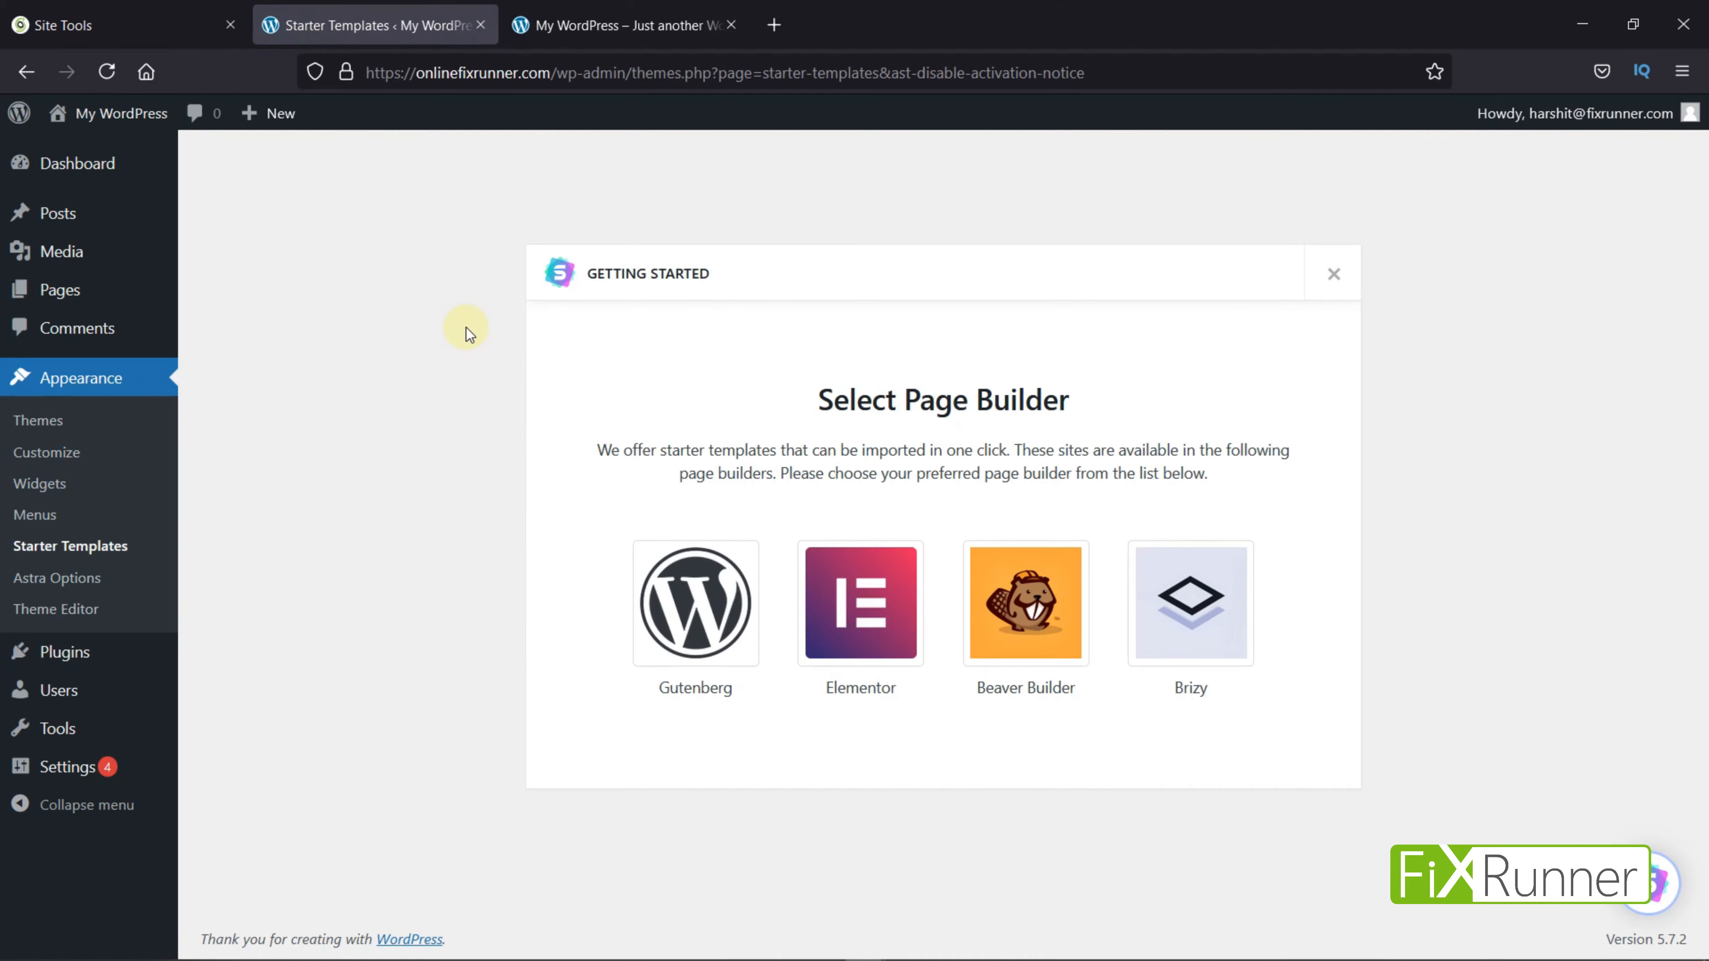
pyautogui.click(860, 602)
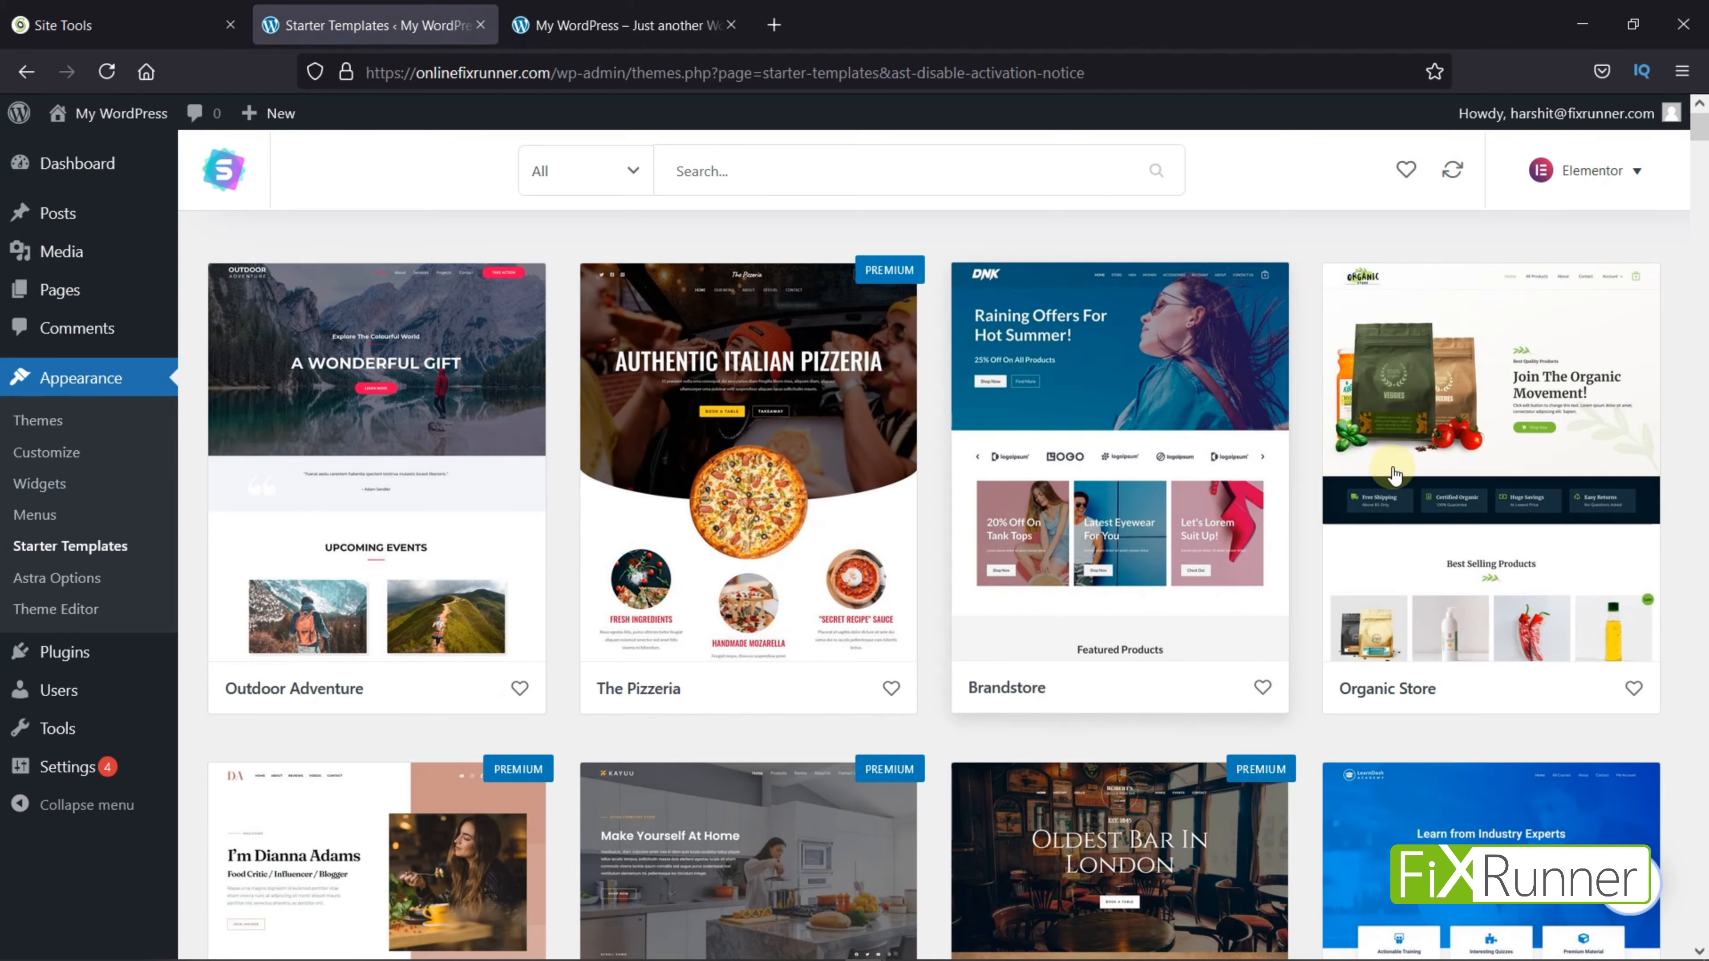
pyautogui.click(606, 174)
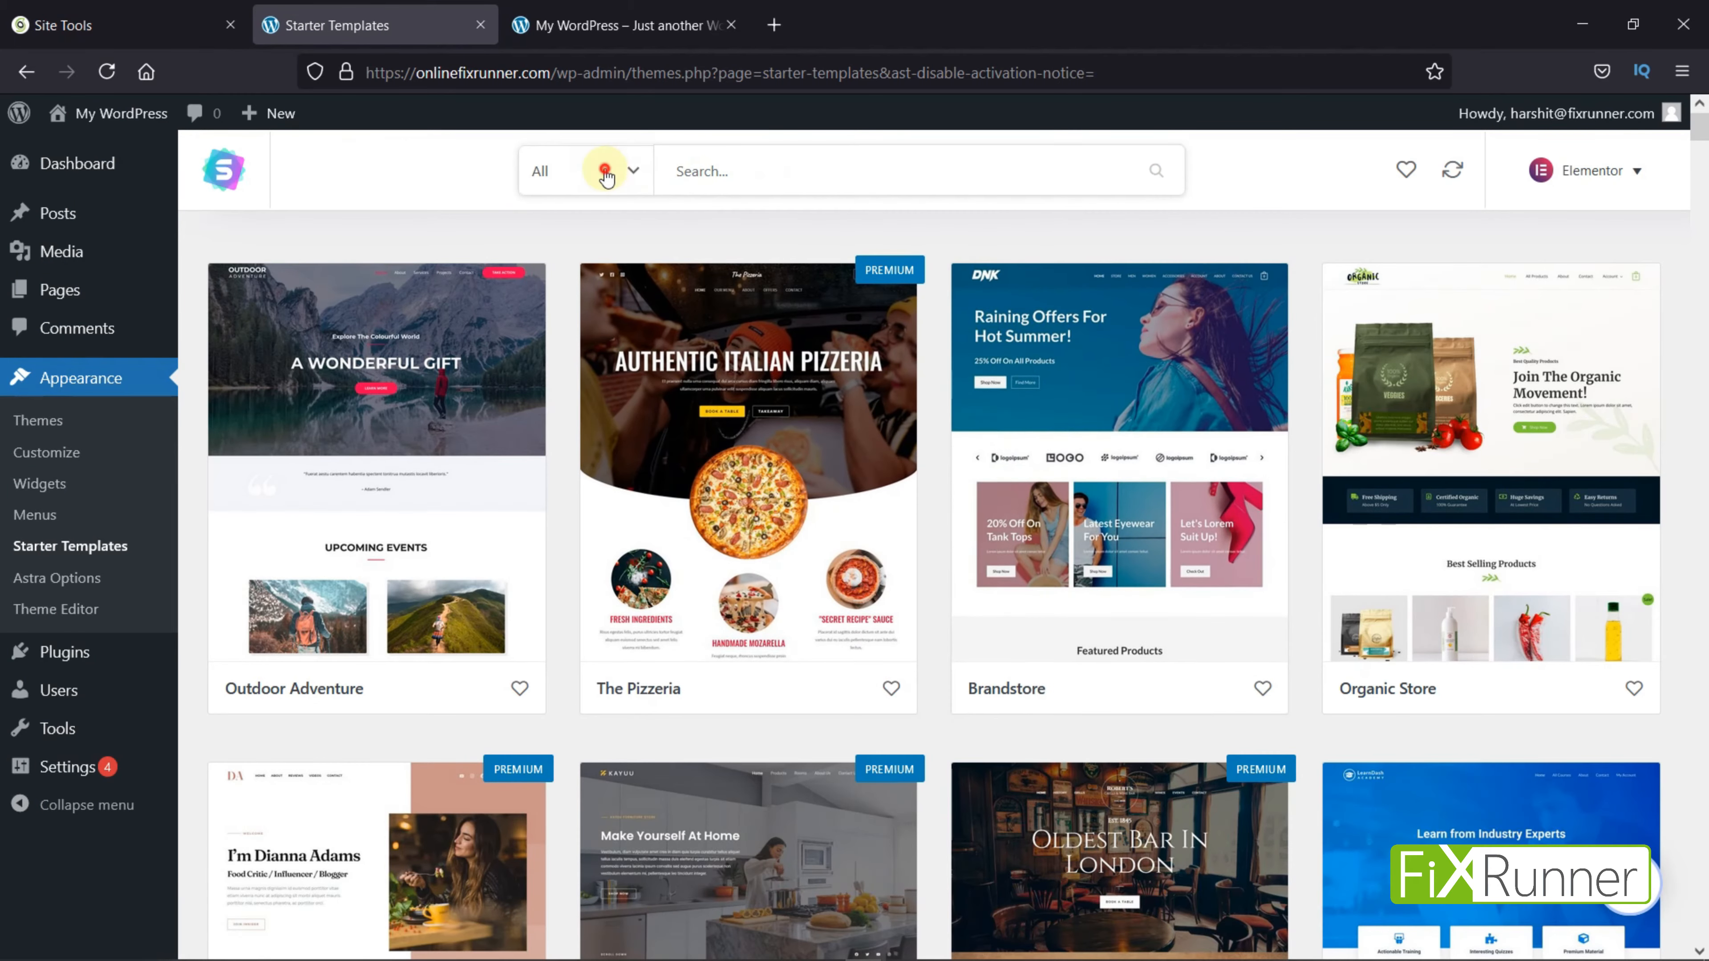